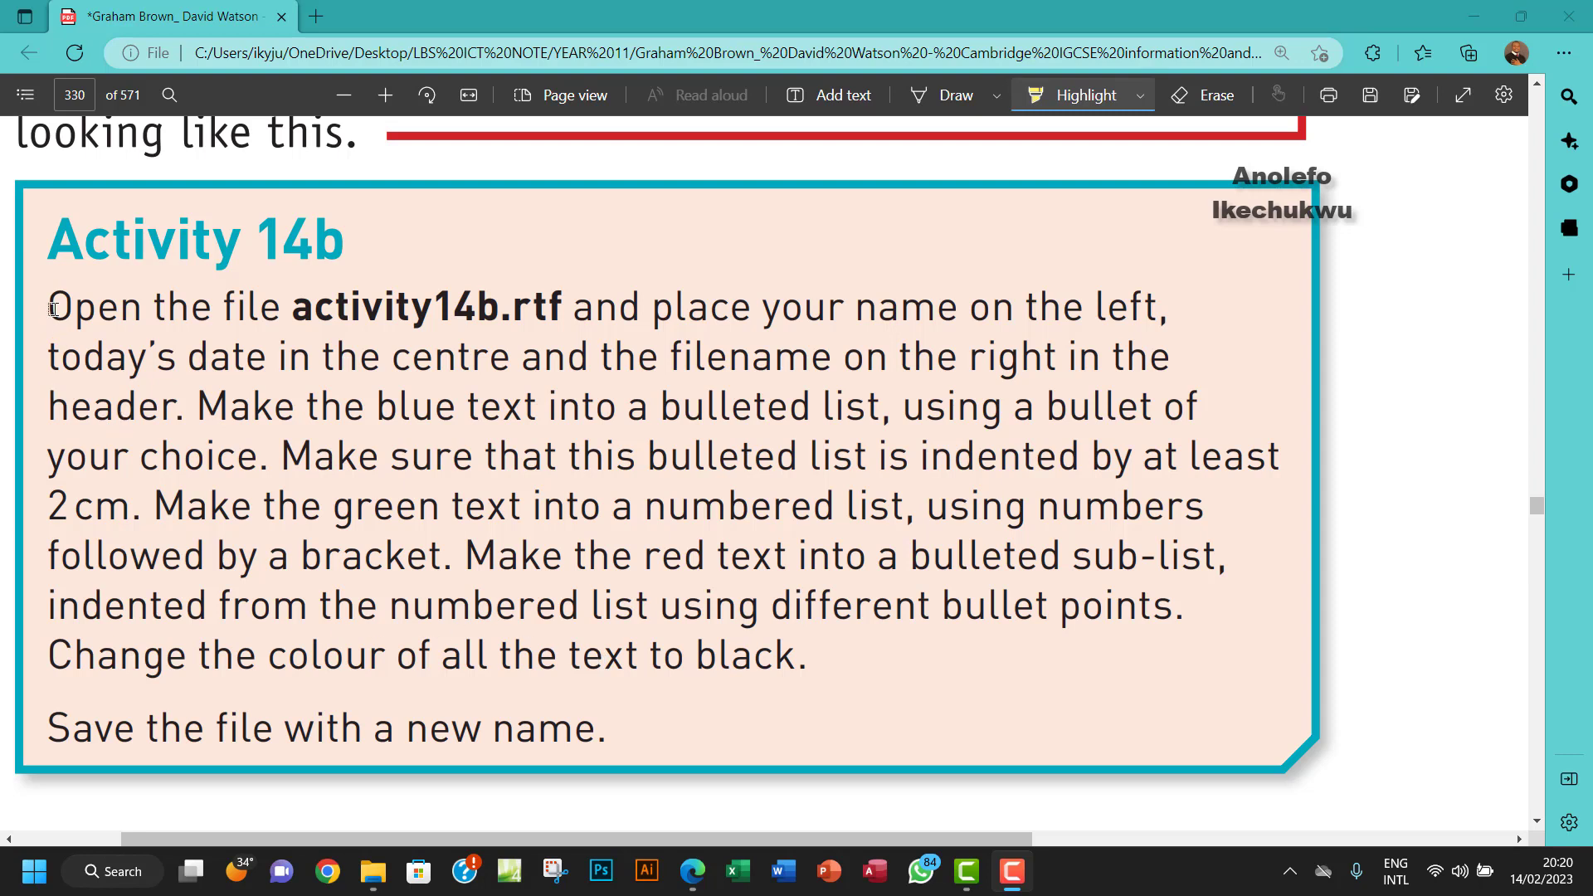
- Highlight the open-file, name-left and date-centre requirements in the PDF, then open activity14b.rtf from Chapter 14
drag(52, 310, 544, 311)
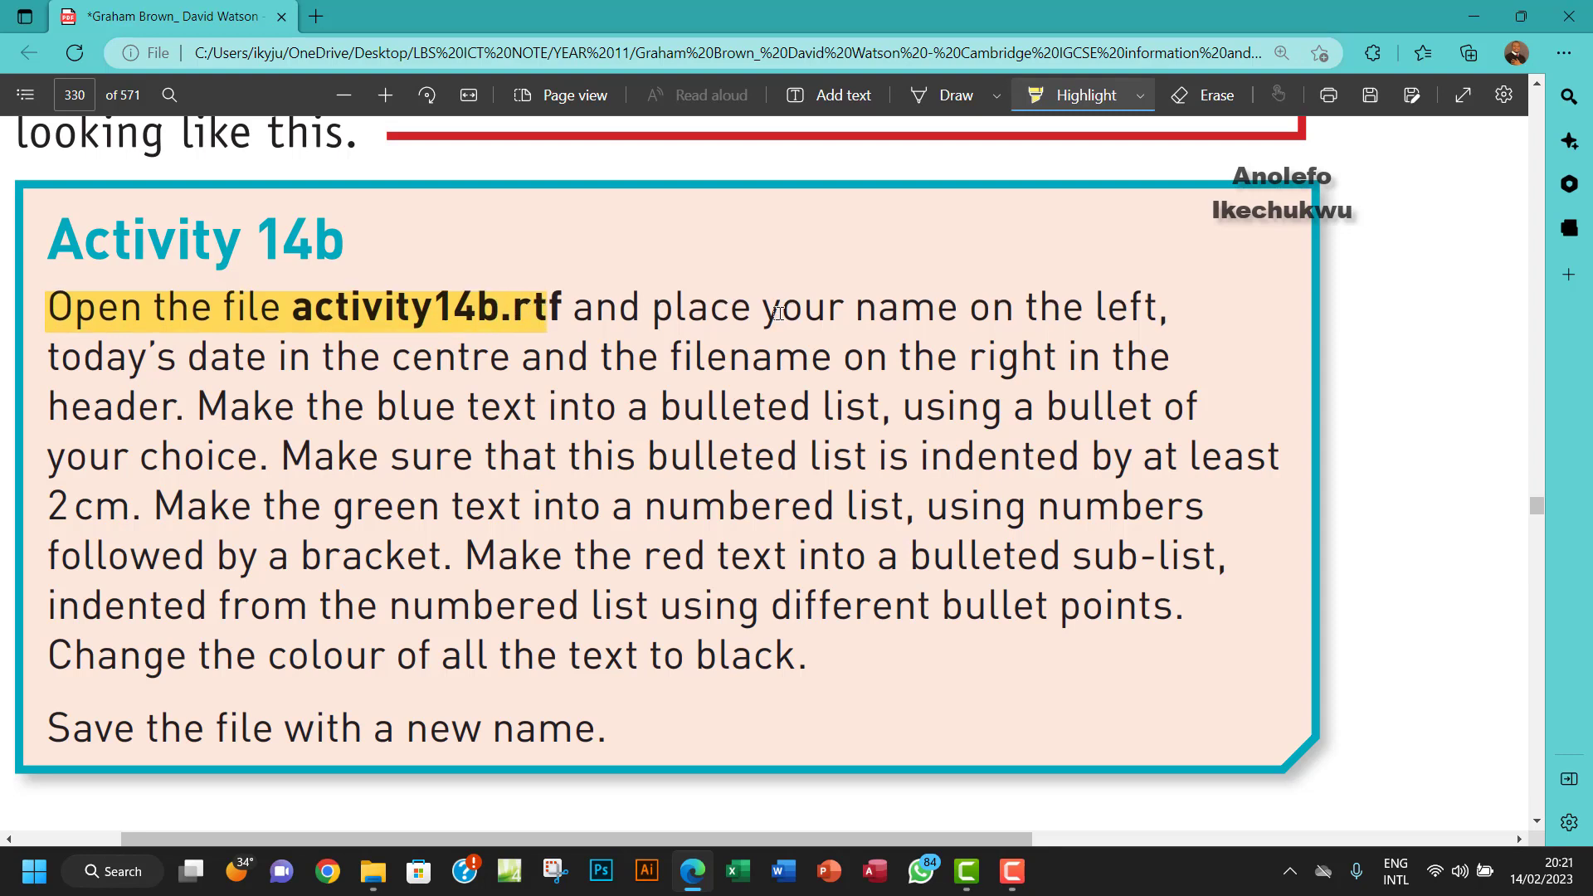
drag(779, 313, 1155, 313)
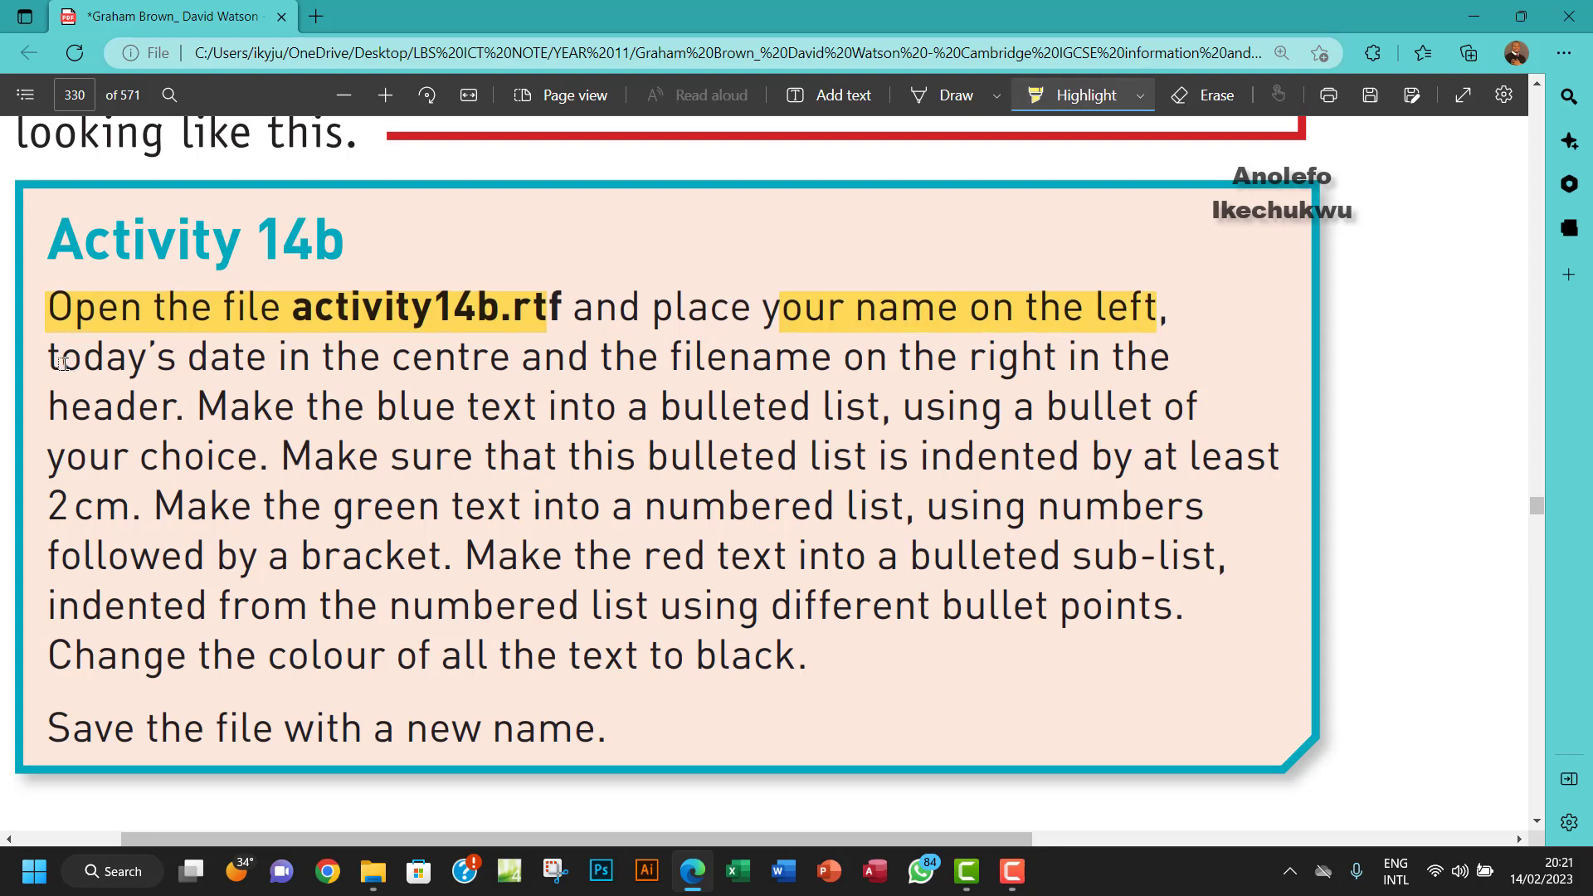
drag(51, 362, 1046, 370)
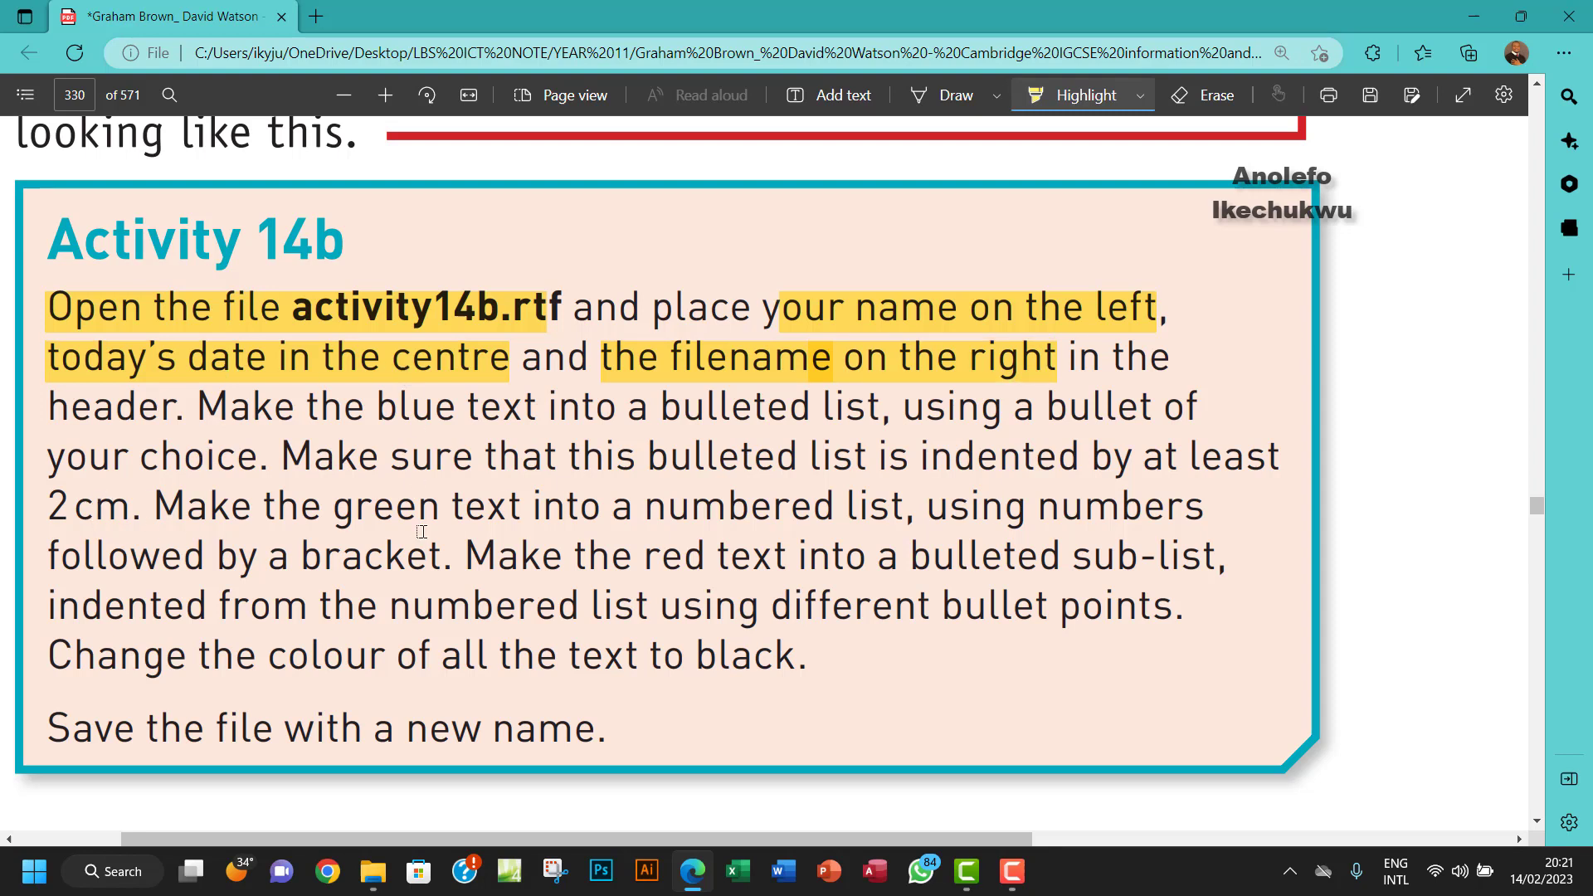
click(373, 871)
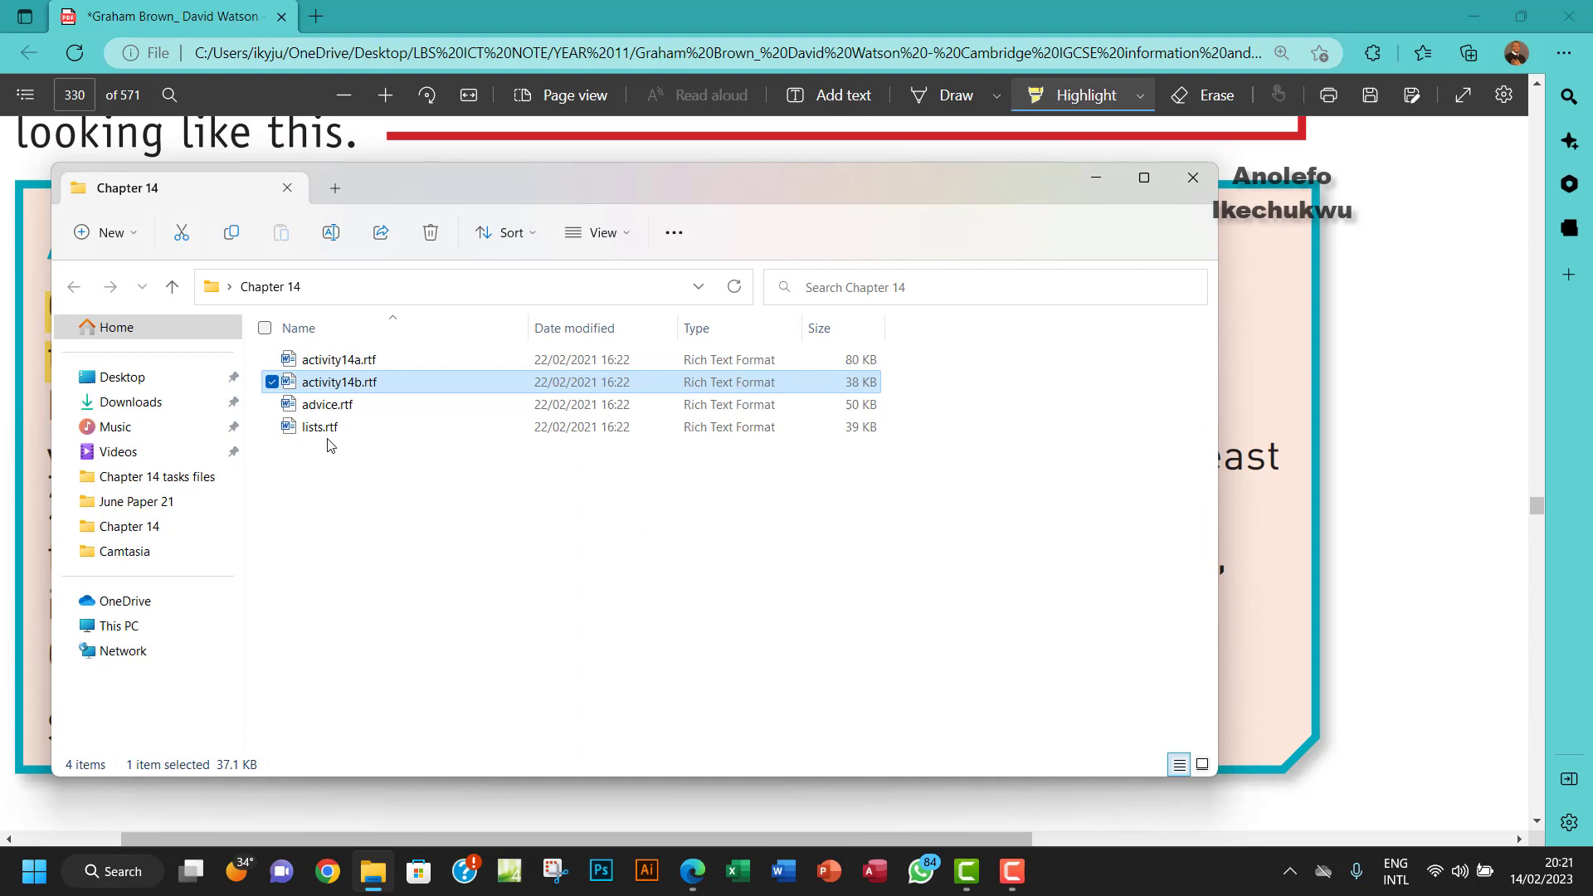
double_click(391, 384)
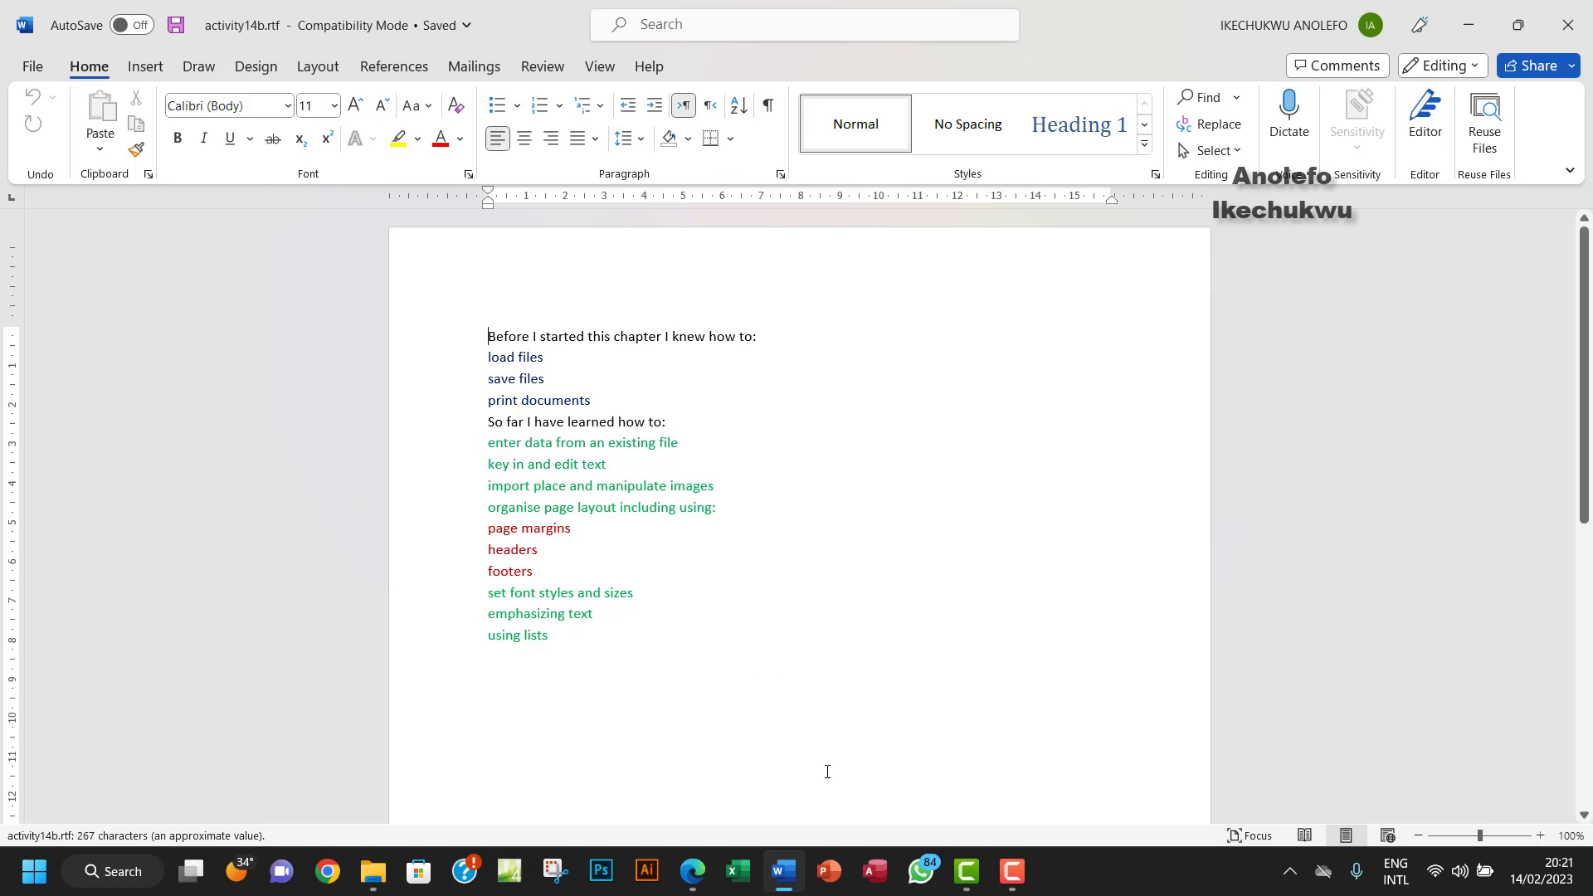
- Glance at the Activity 14b instructions in Edge, then return to the Word document
mouse_move(693, 873)
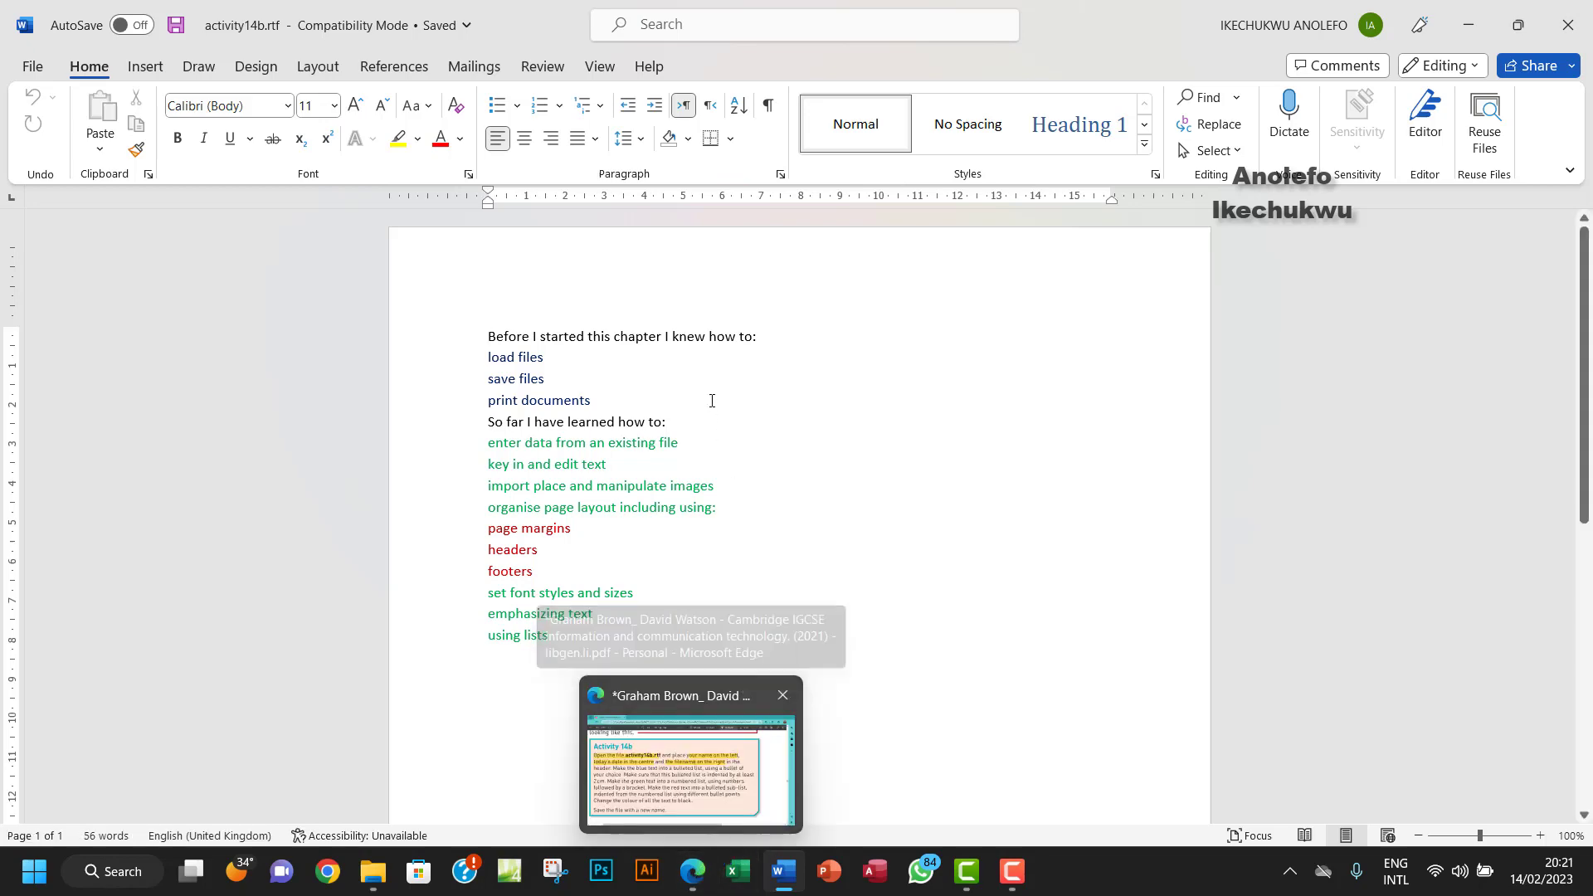
click(694, 885)
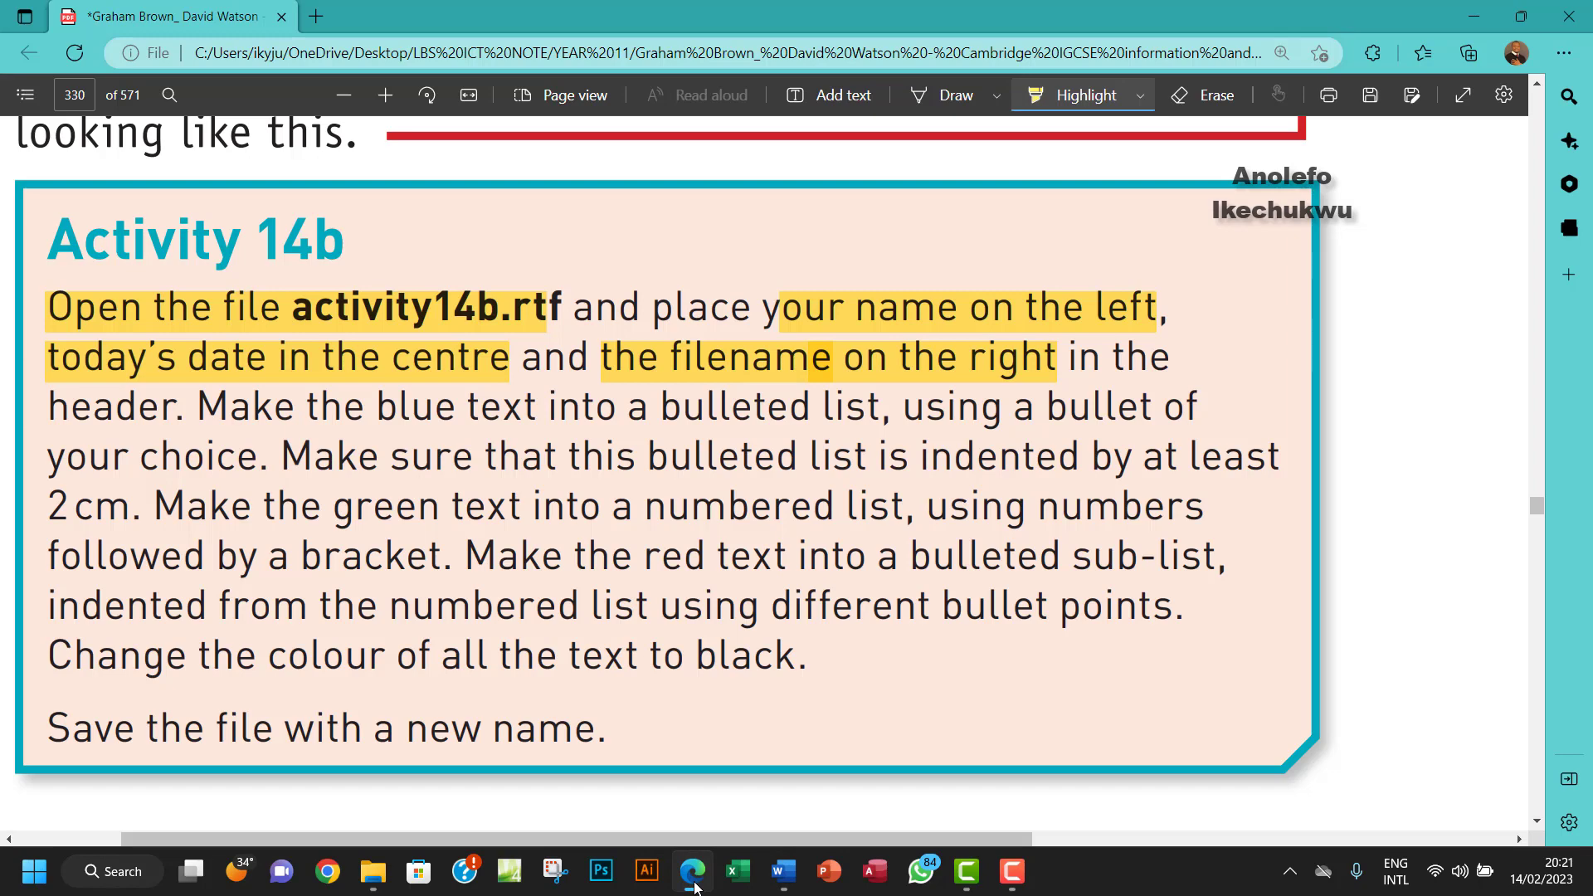
click(694, 884)
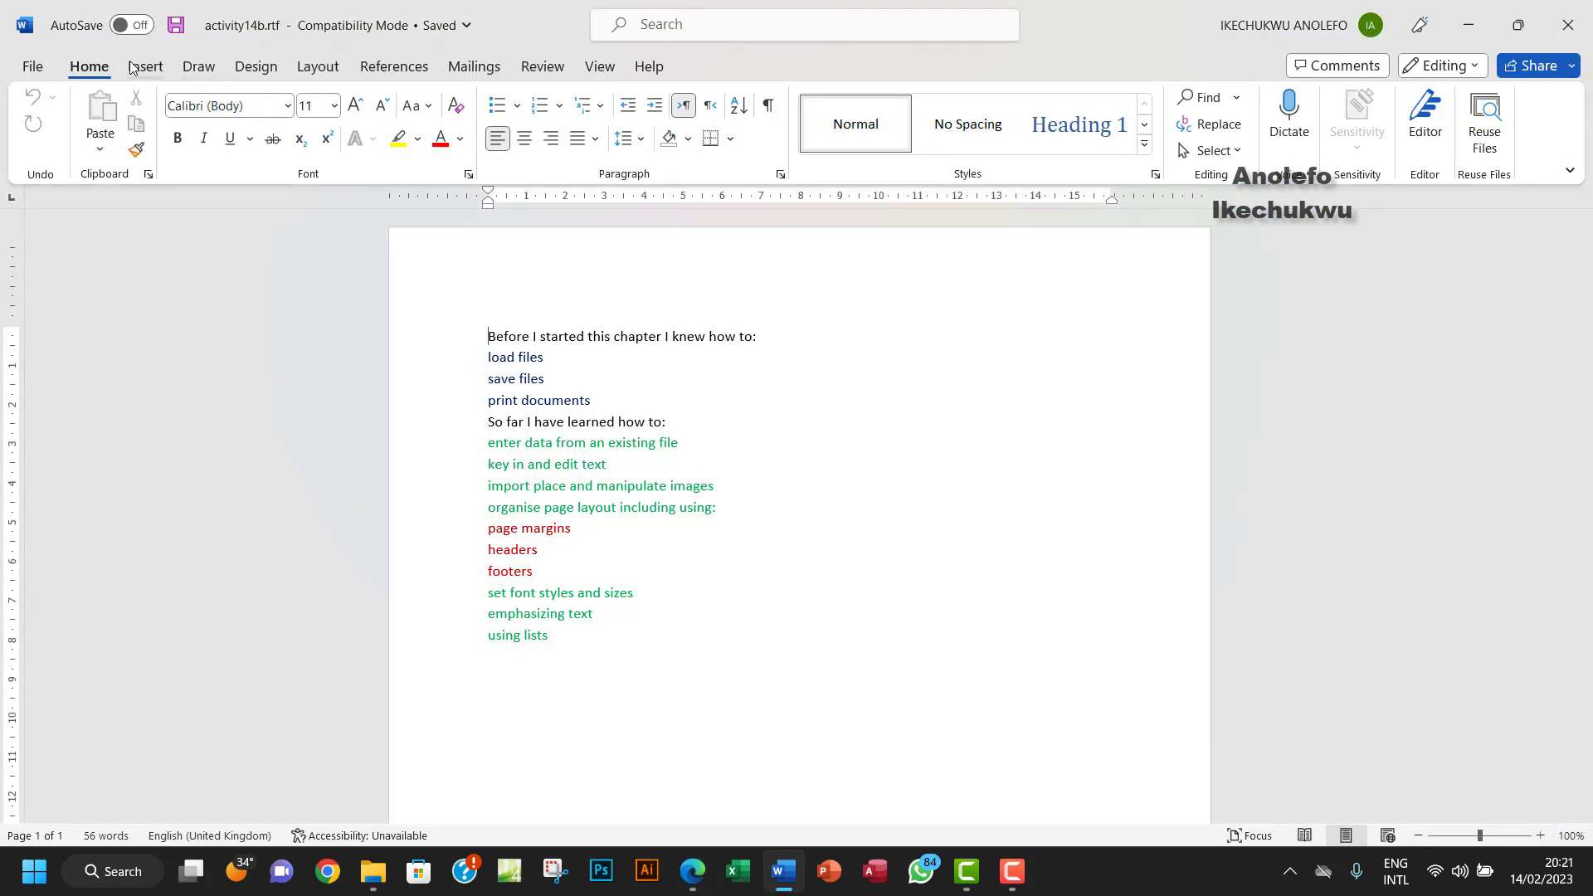
- Insert a Blank (Three Columns) header and type the author's name in its left section
click(135, 66)
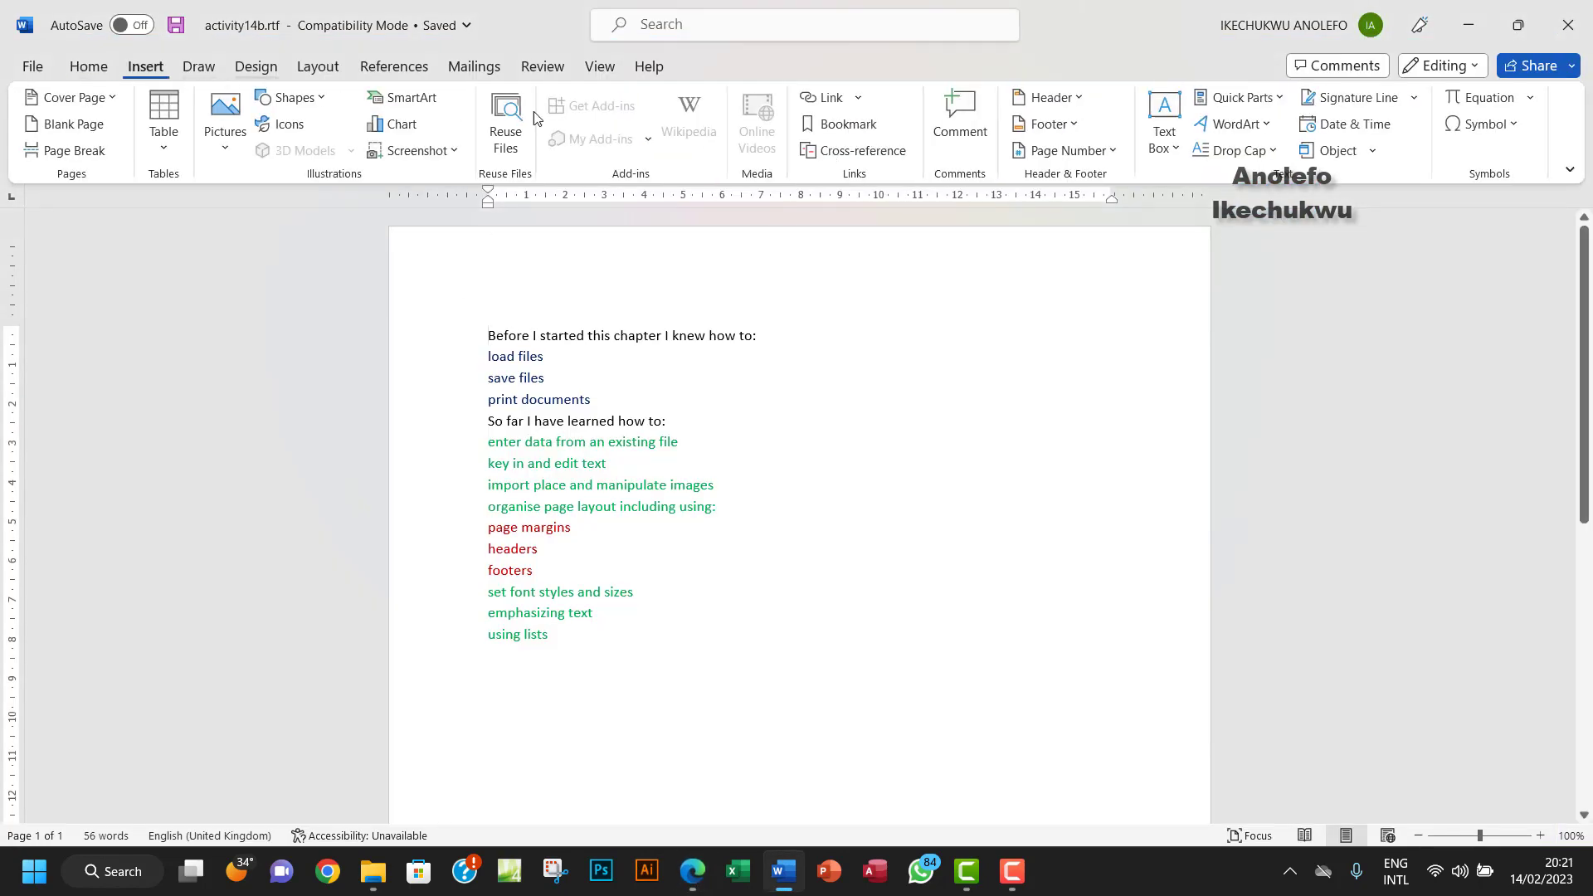
click(1070, 97)
click(1113, 328)
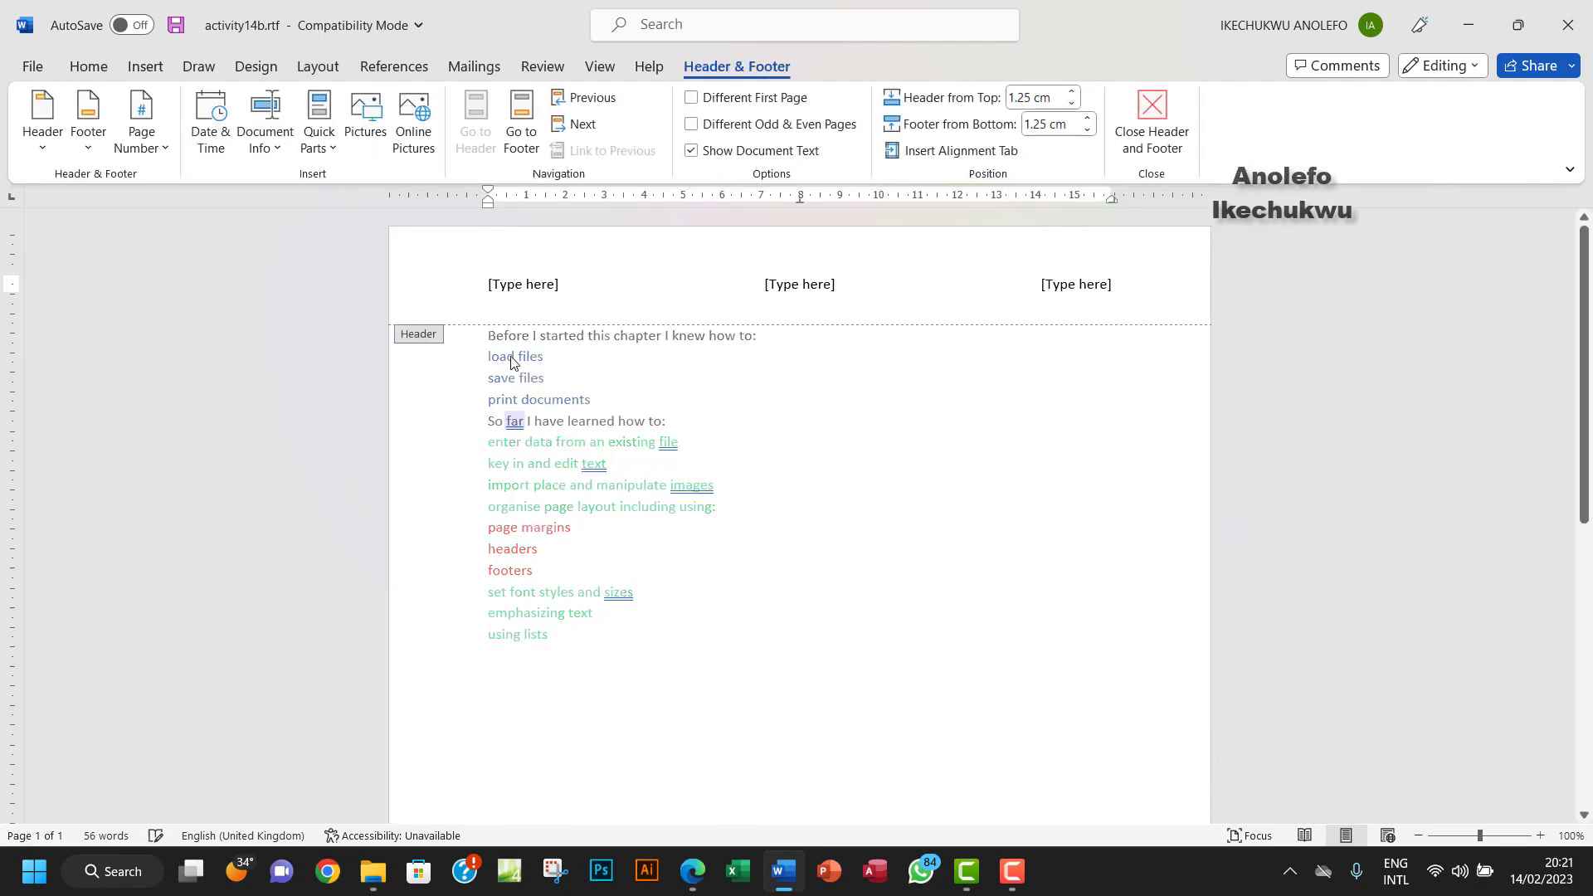
click(531, 286)
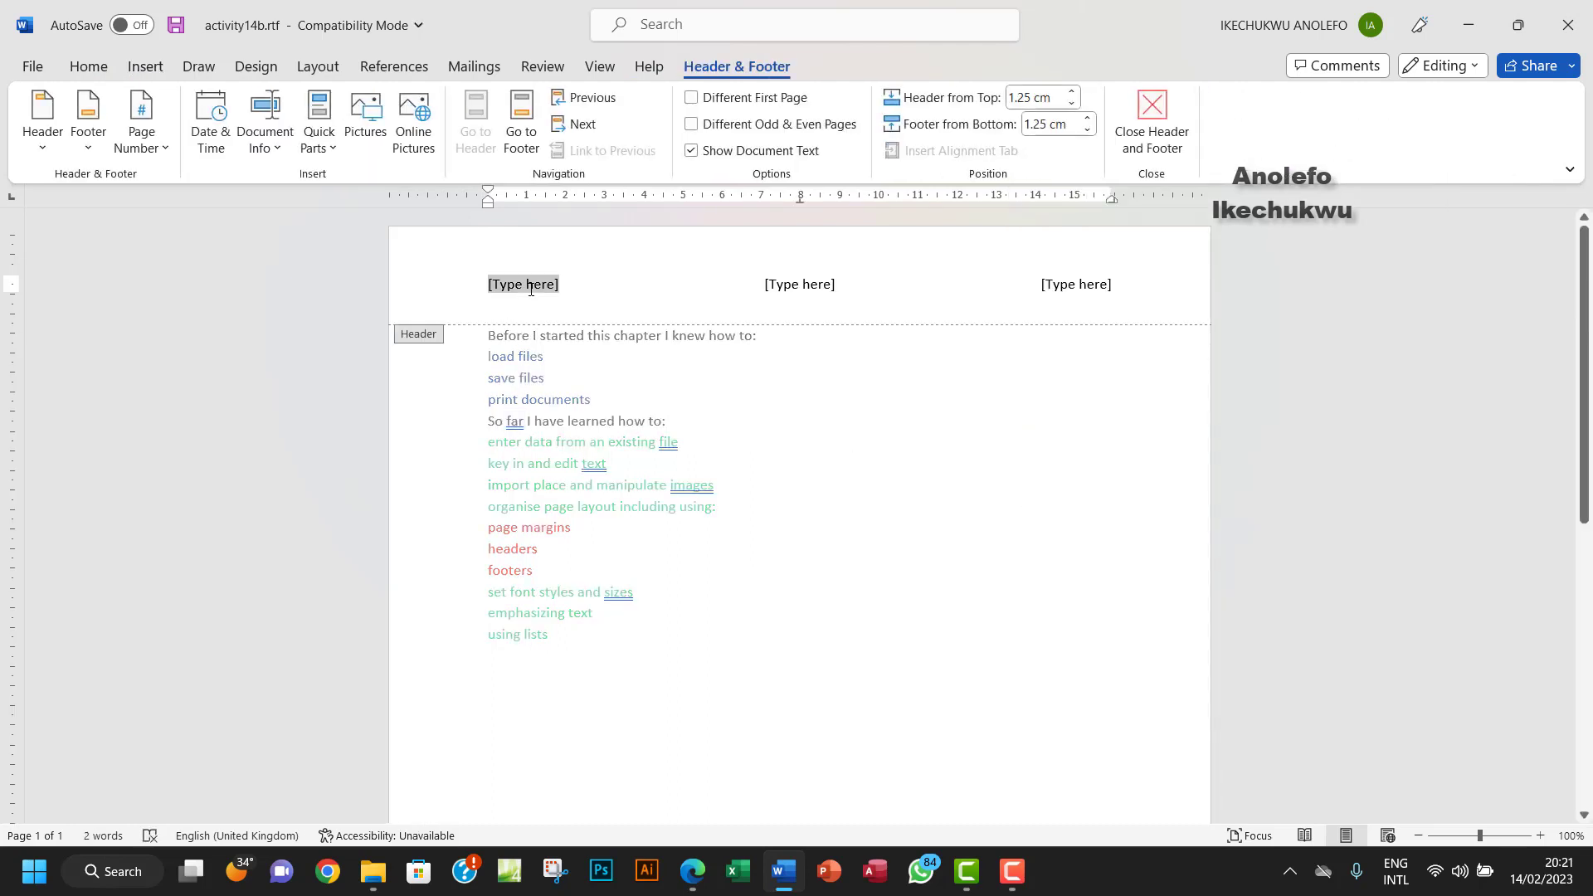
text(Ikechukwu)
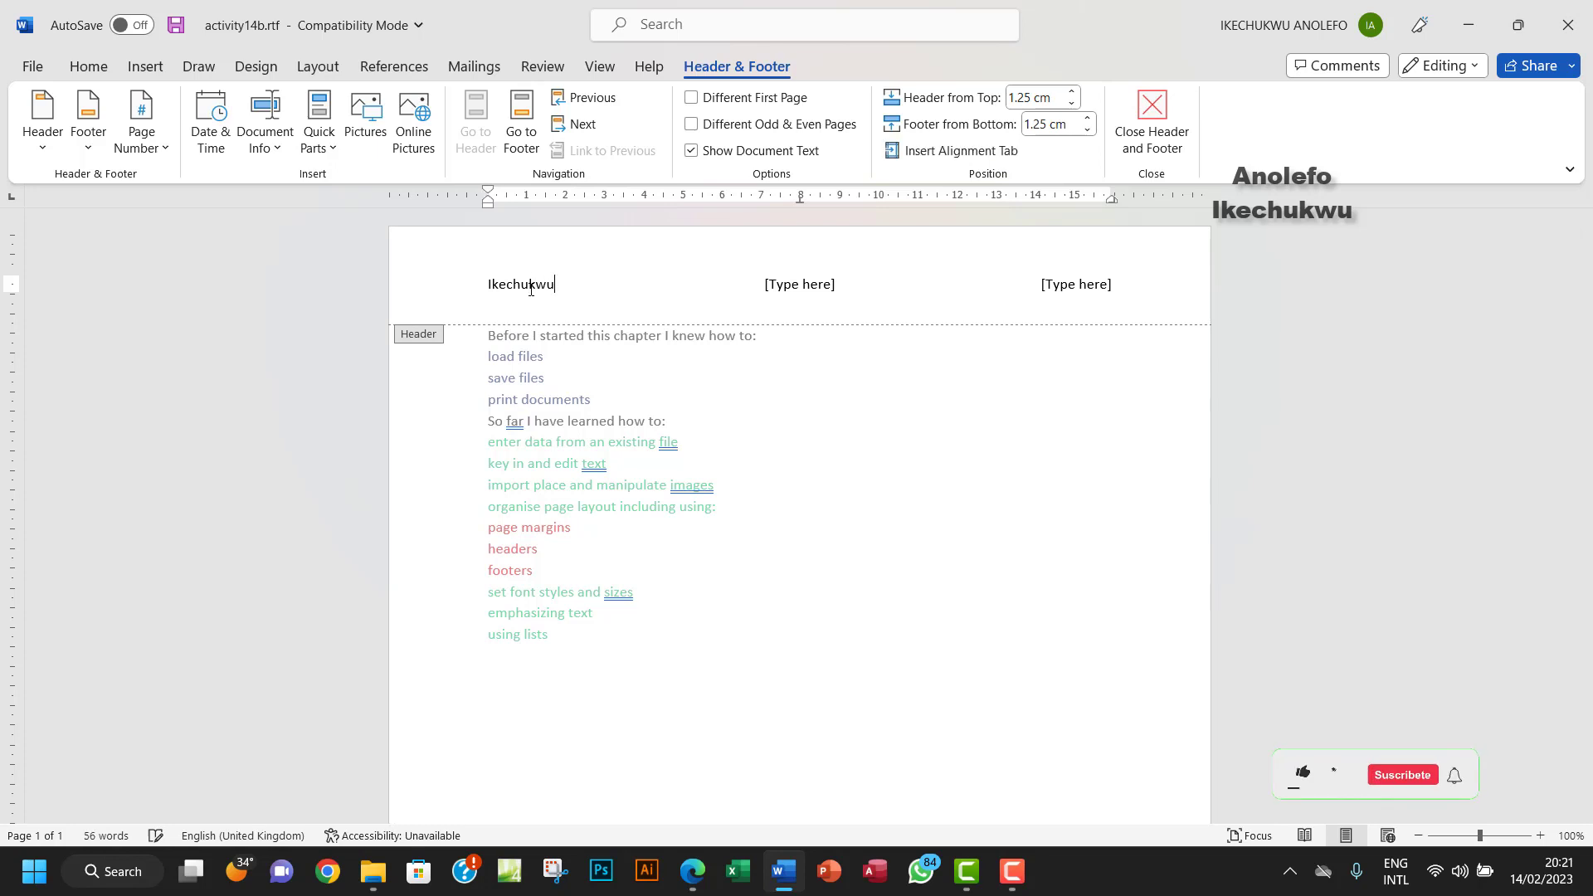
text( Anolefo)
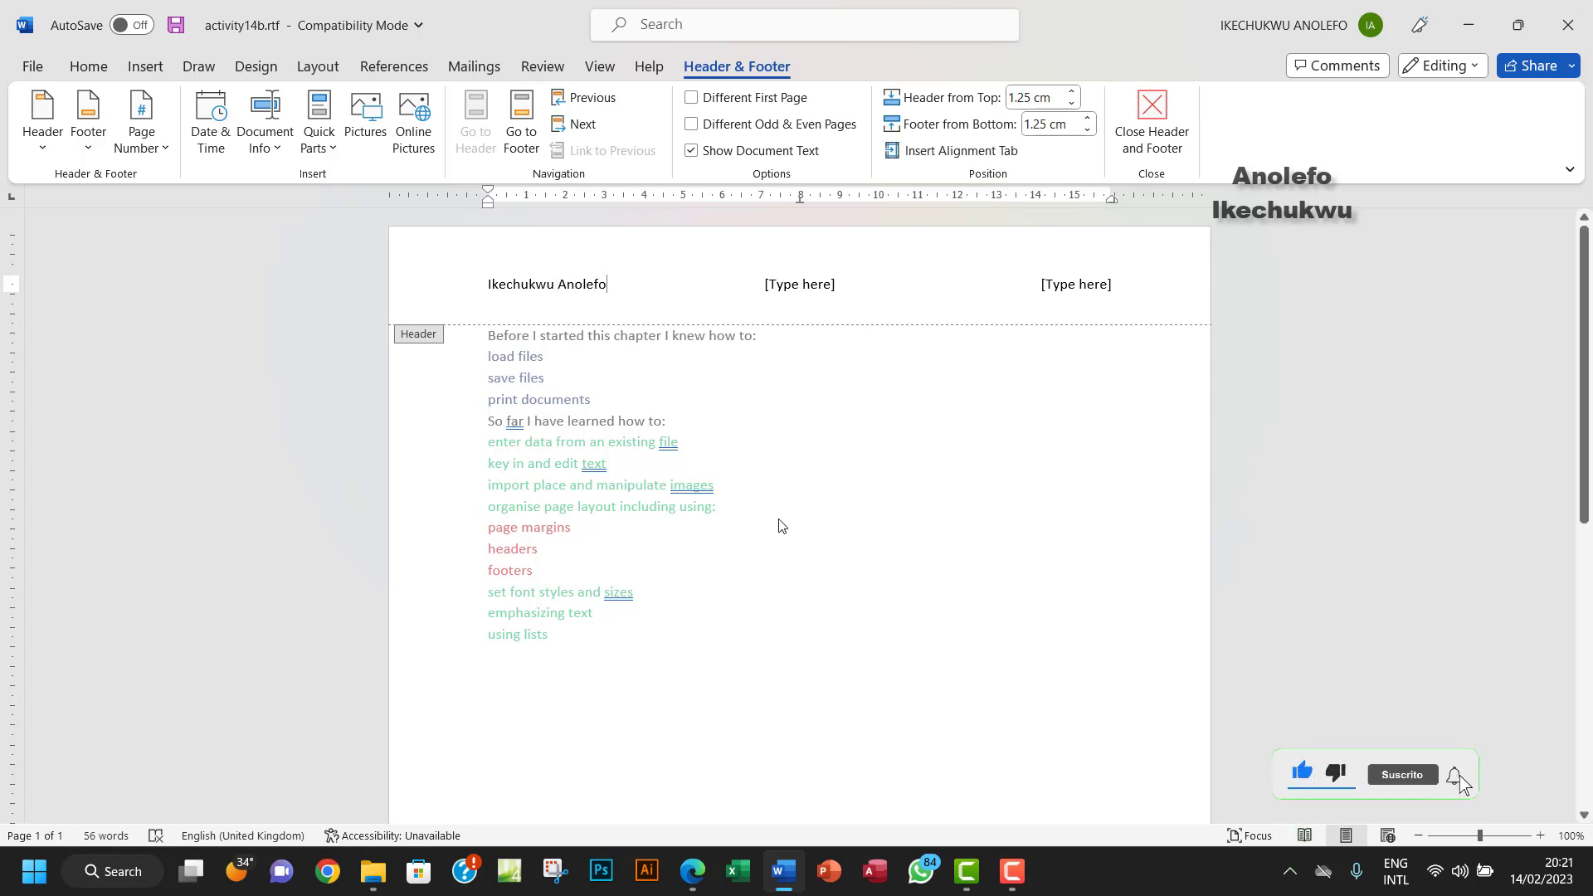
click(691, 872)
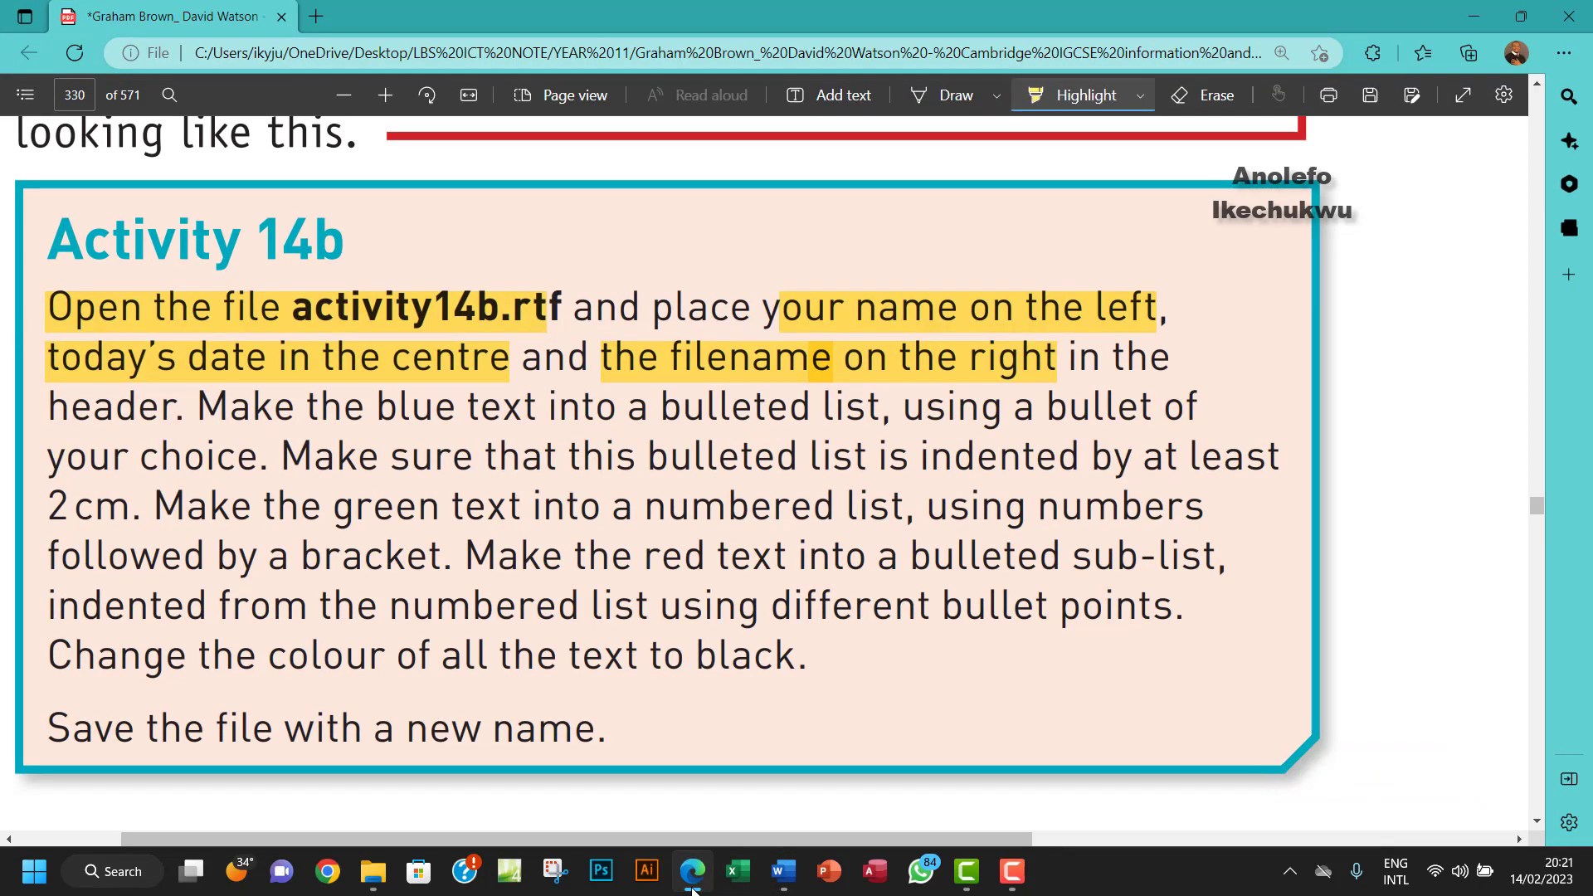
- Insert a Date field showing 14/02/2023 into the middle header section via Quick Parts > Field
click(693, 886)
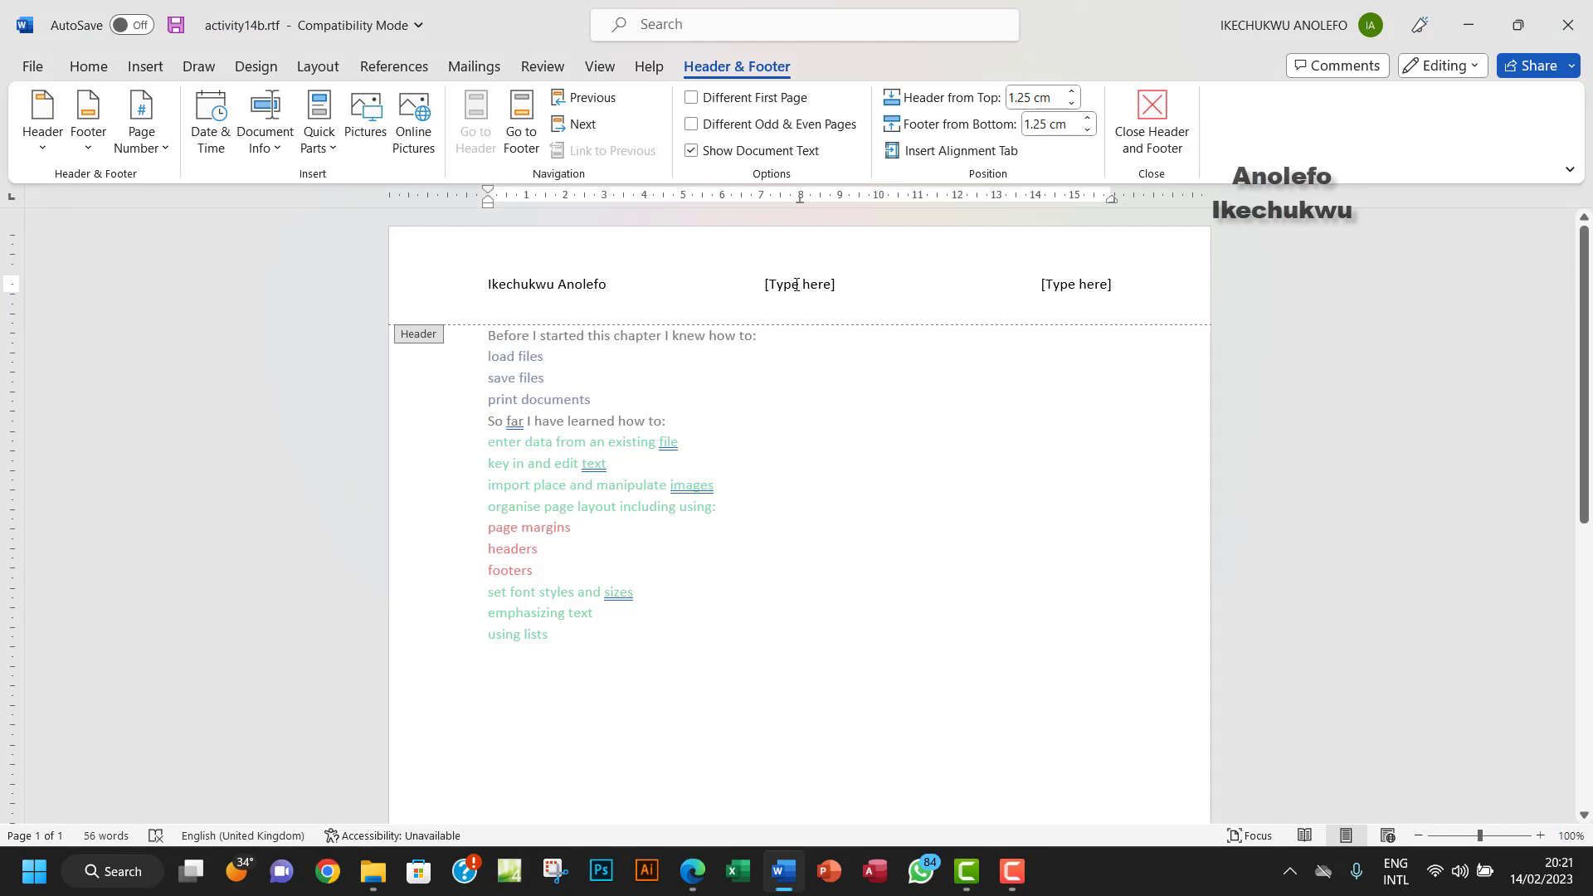
click(796, 285)
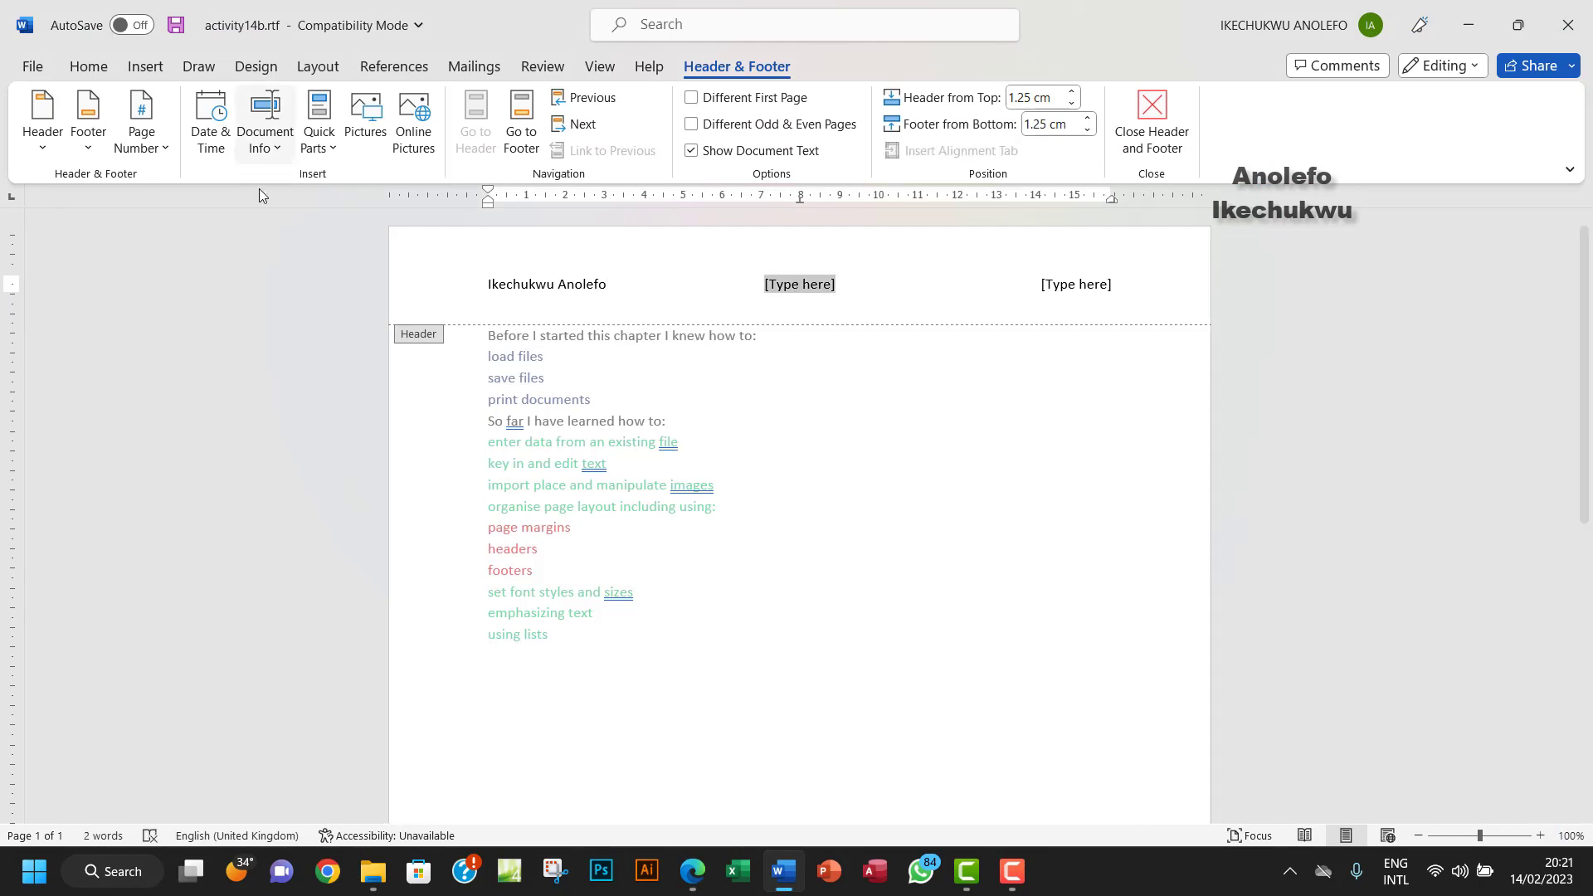
click(320, 133)
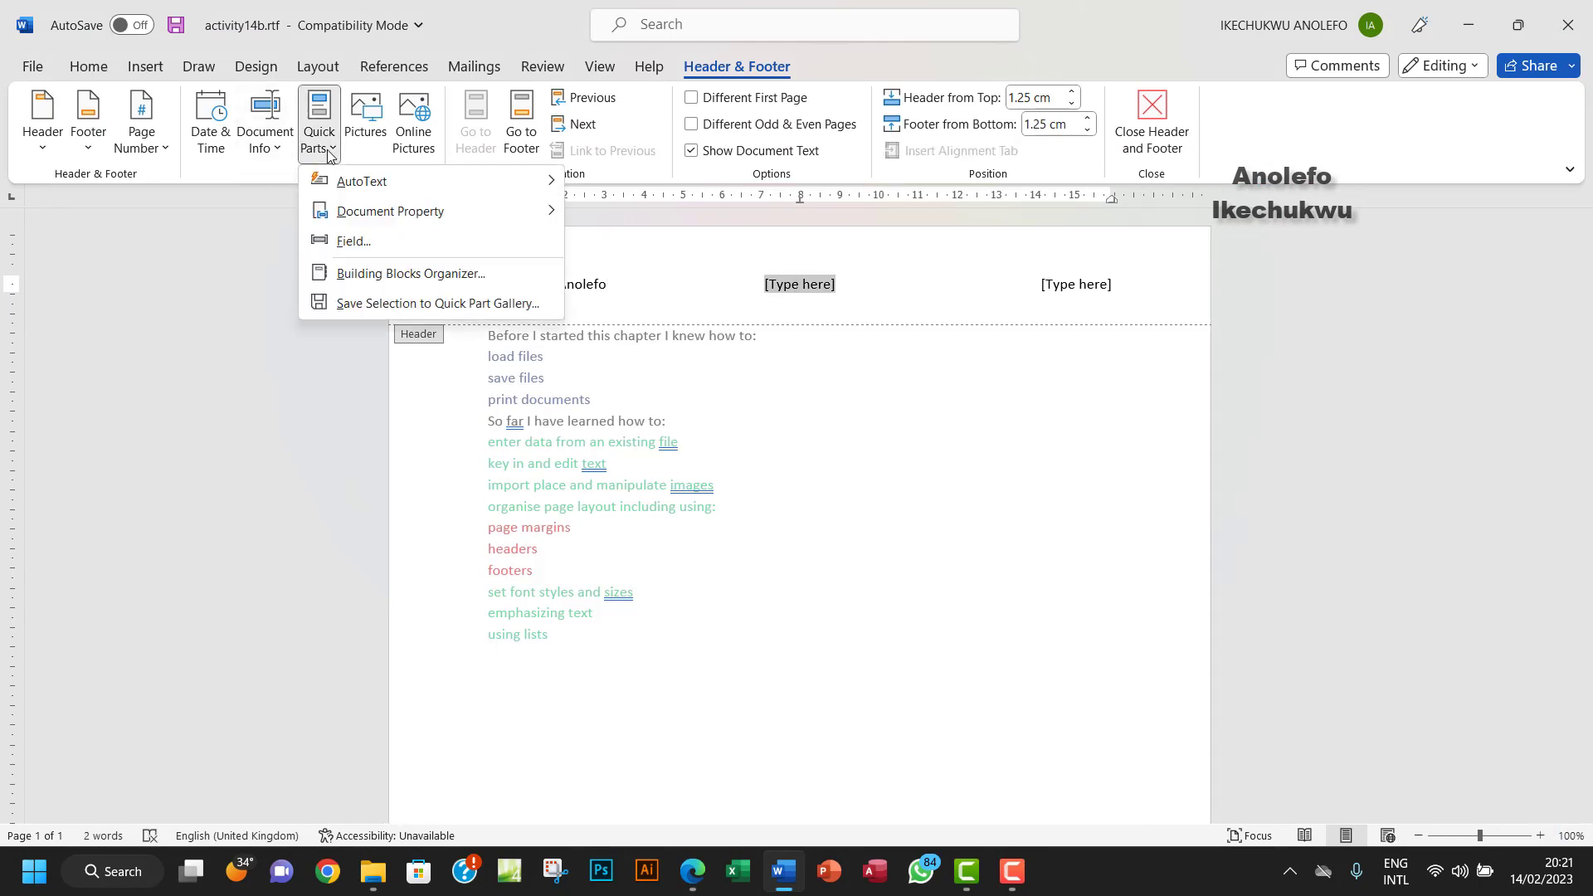
click(365, 253)
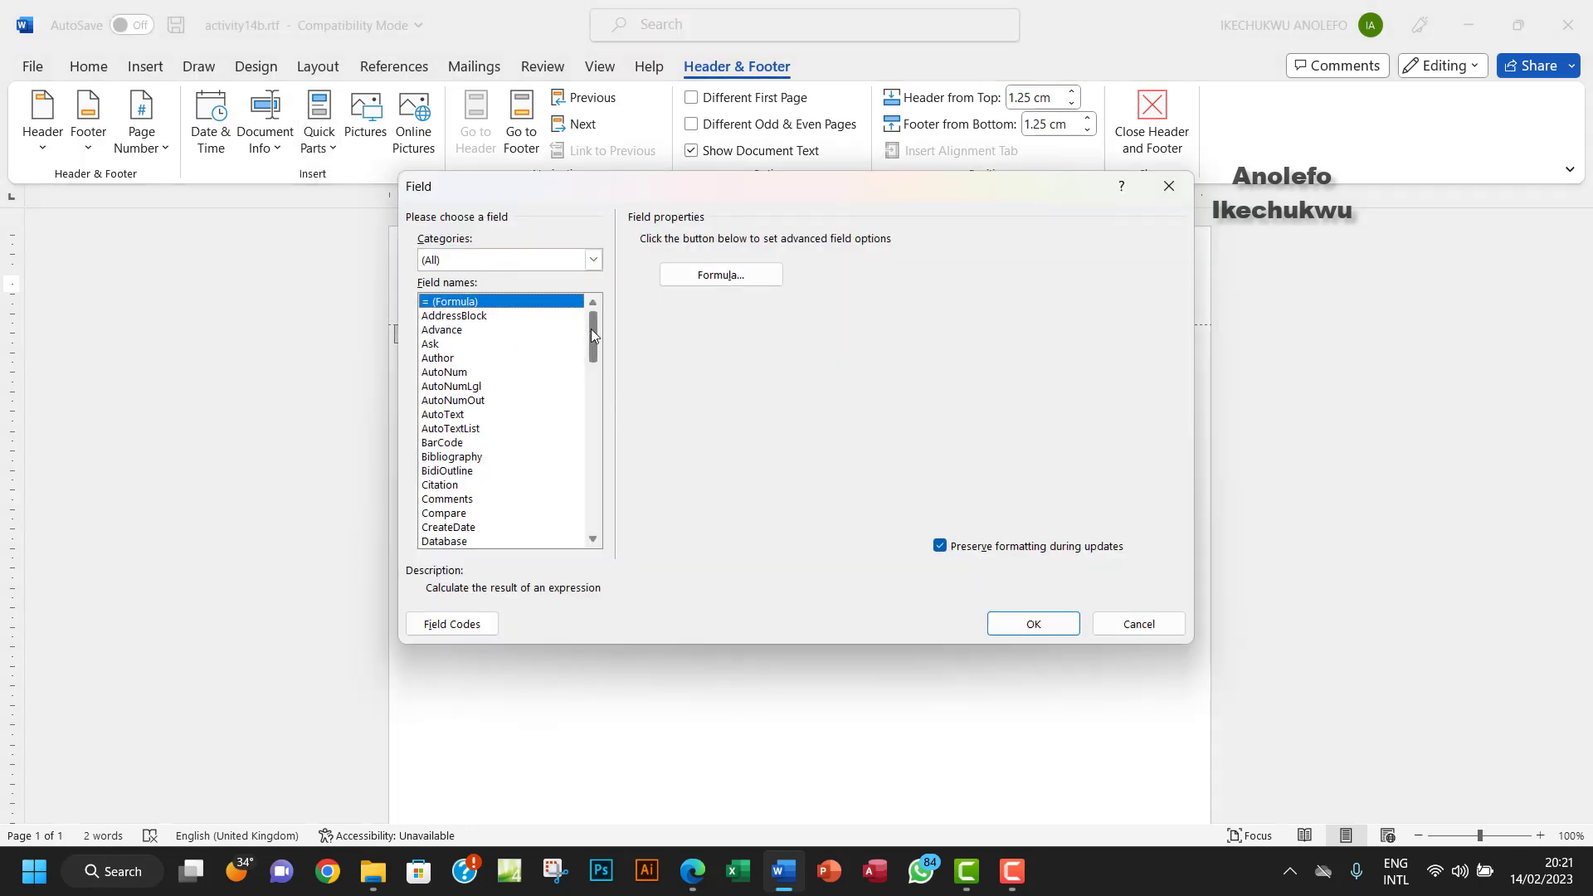
drag(591, 328, 590, 370)
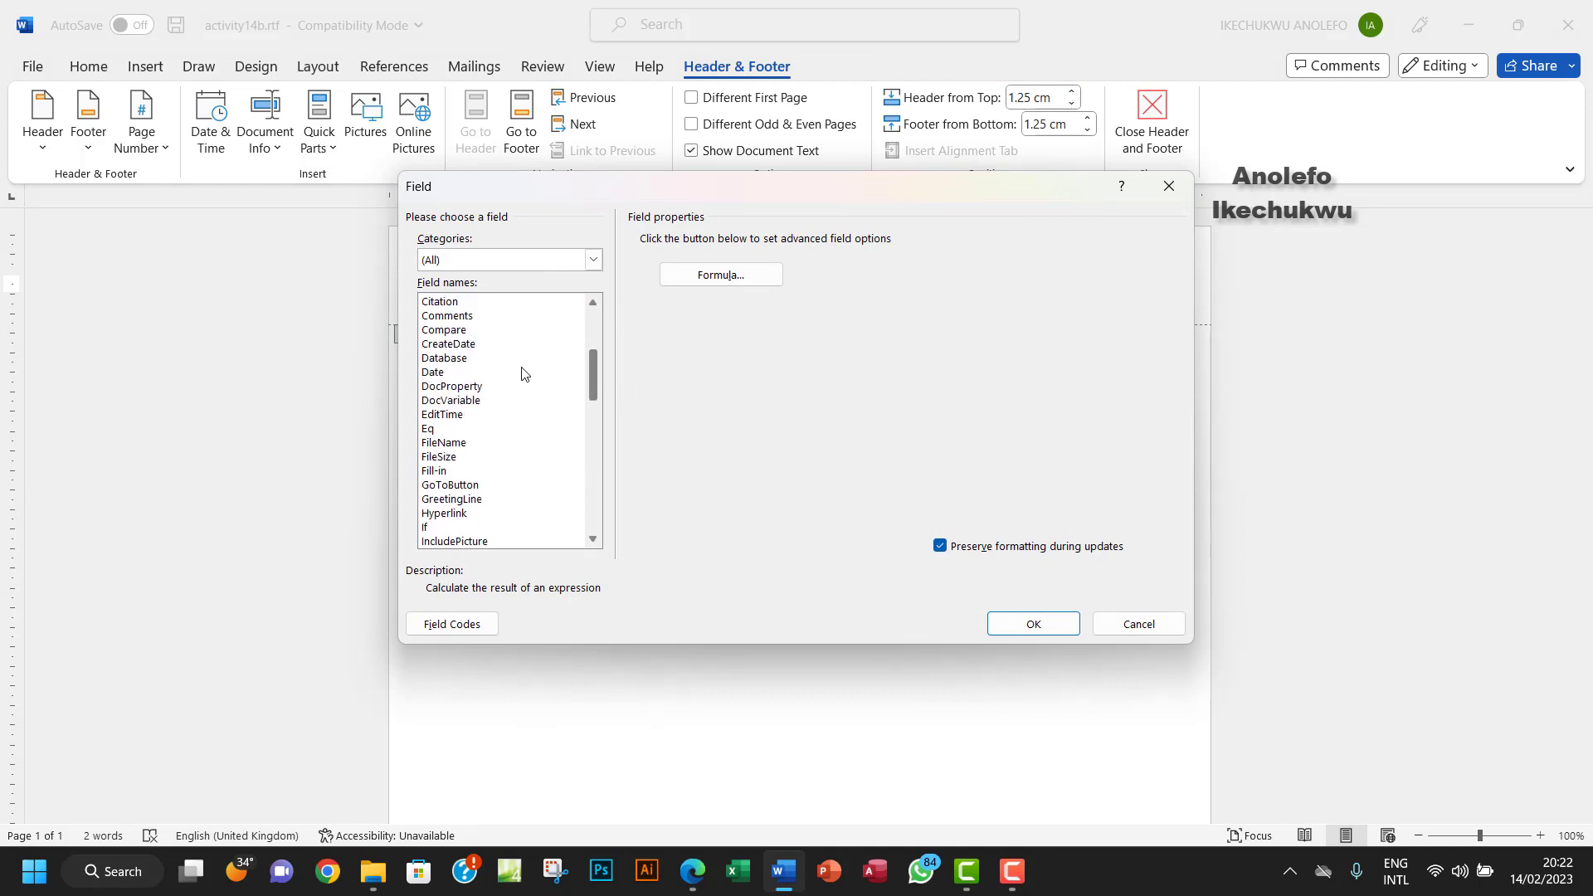
click(522, 373)
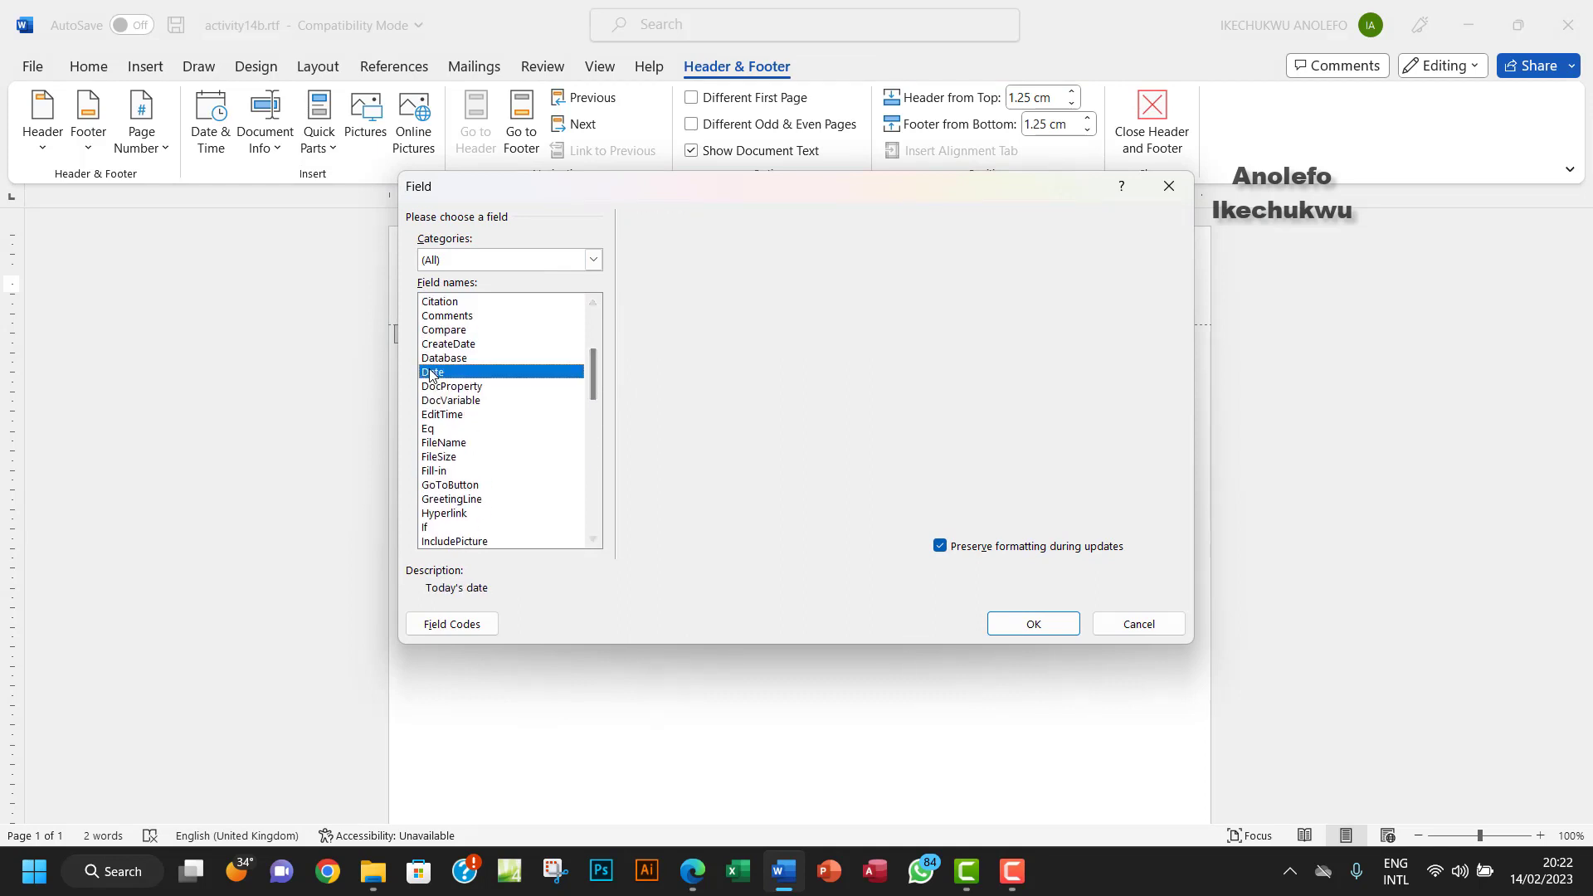
click(1031, 626)
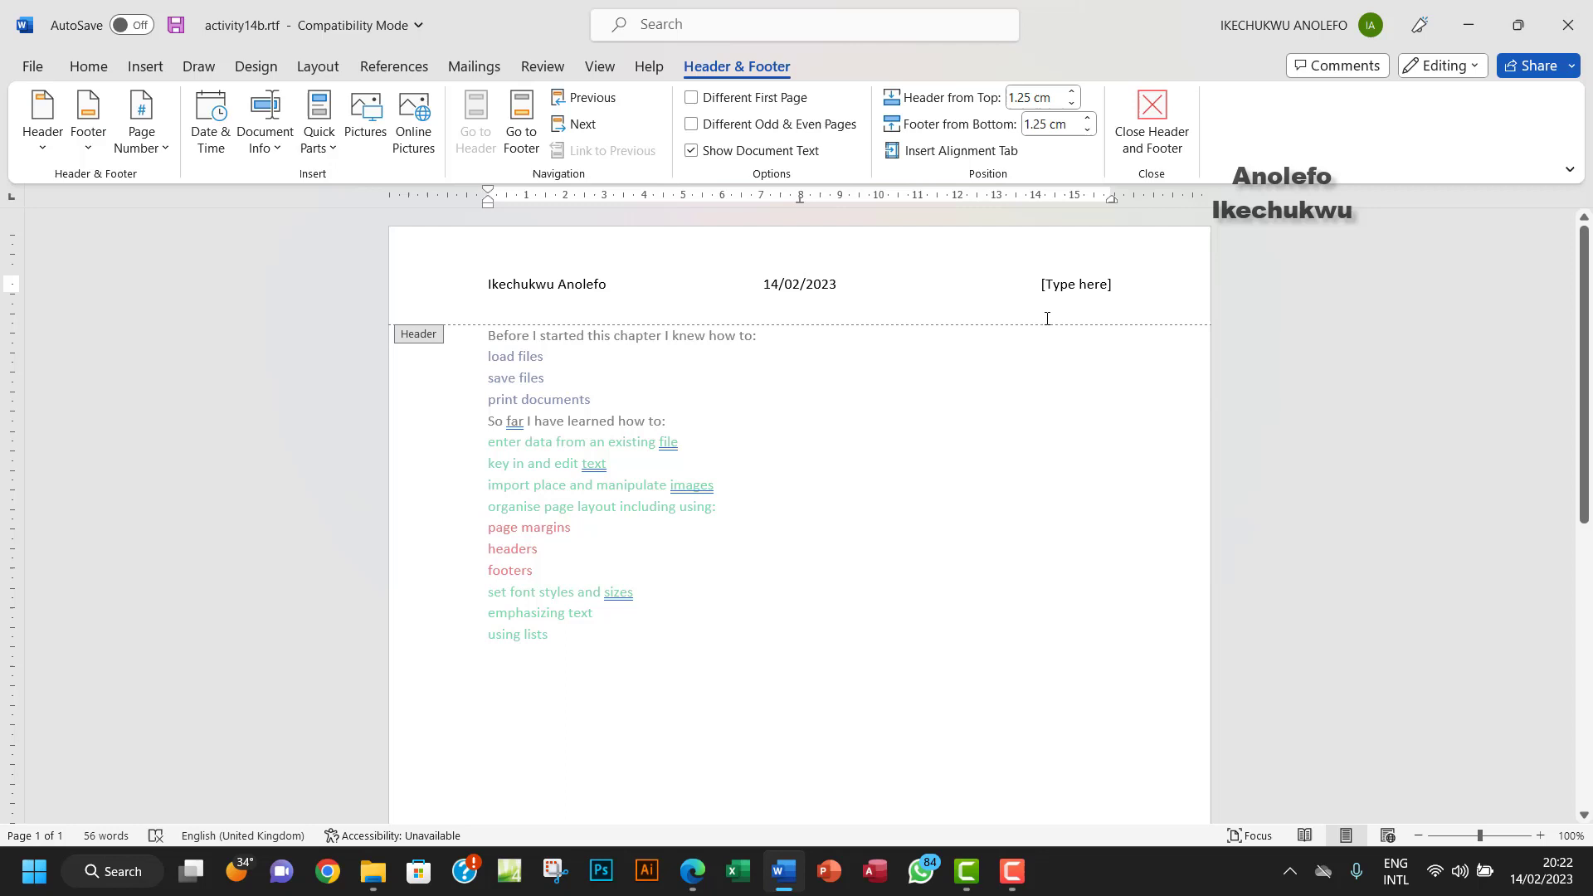
- Insert a FileName field (activity14b.rtf) in the right header section and close the header
click(1082, 295)
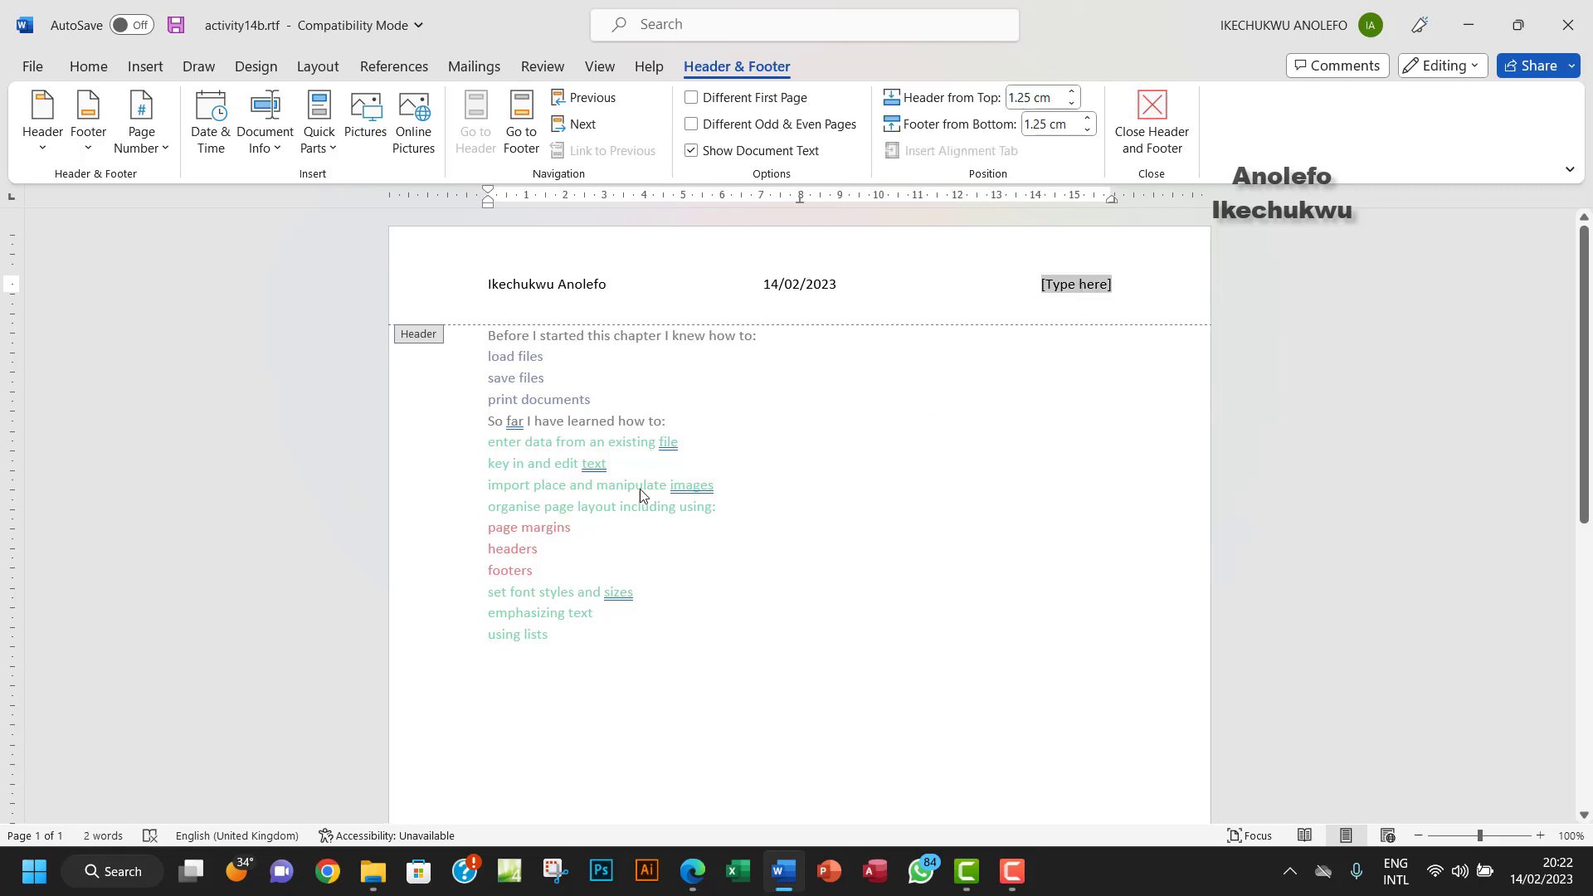
click(692, 871)
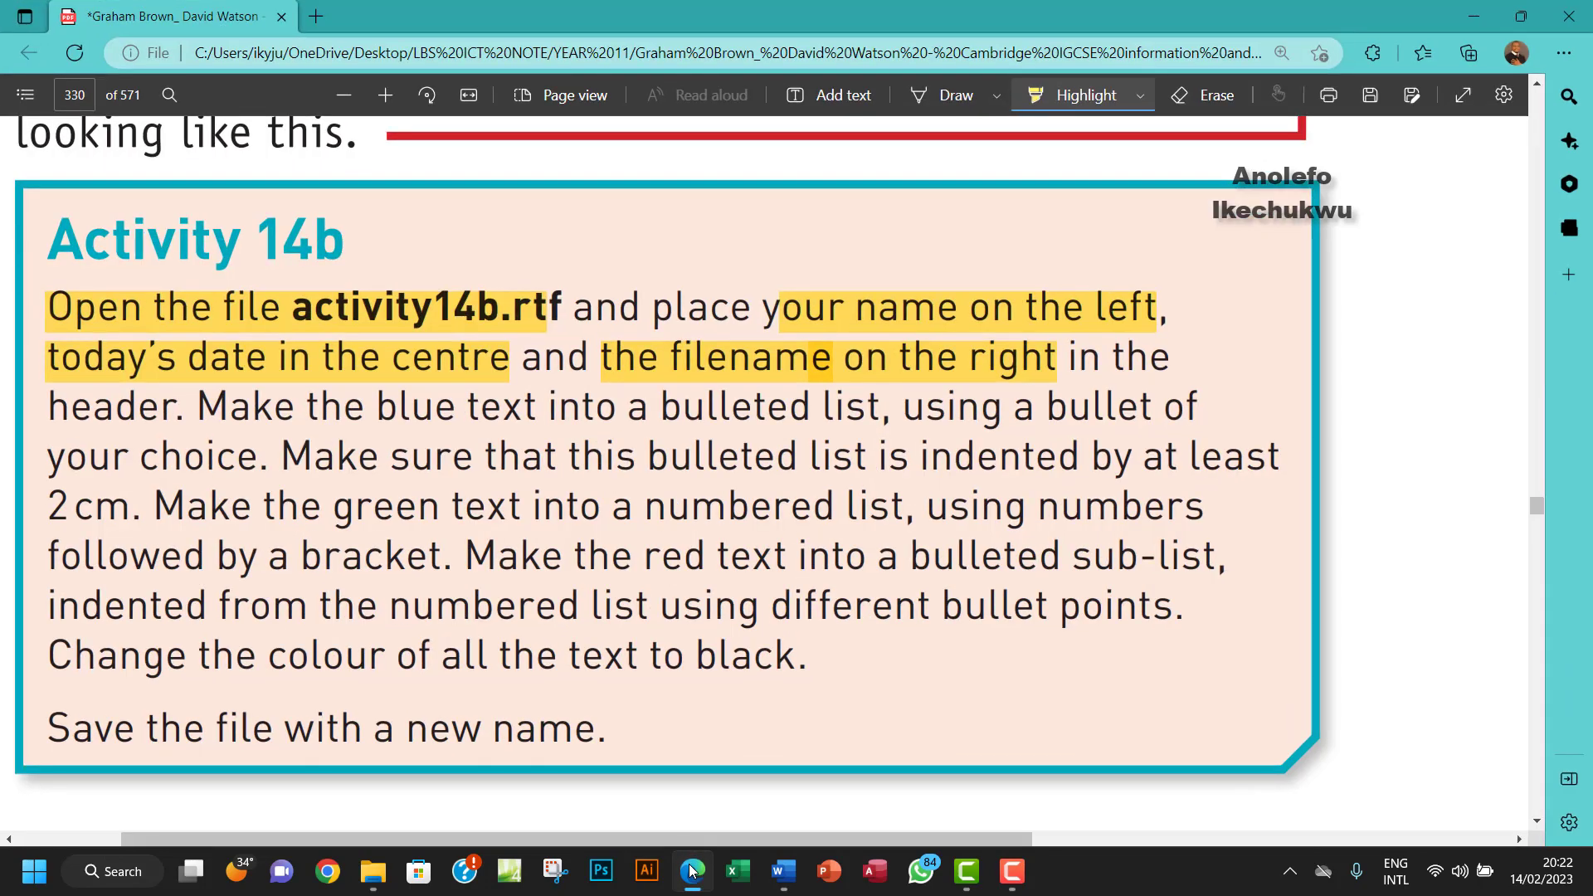
click(692, 871)
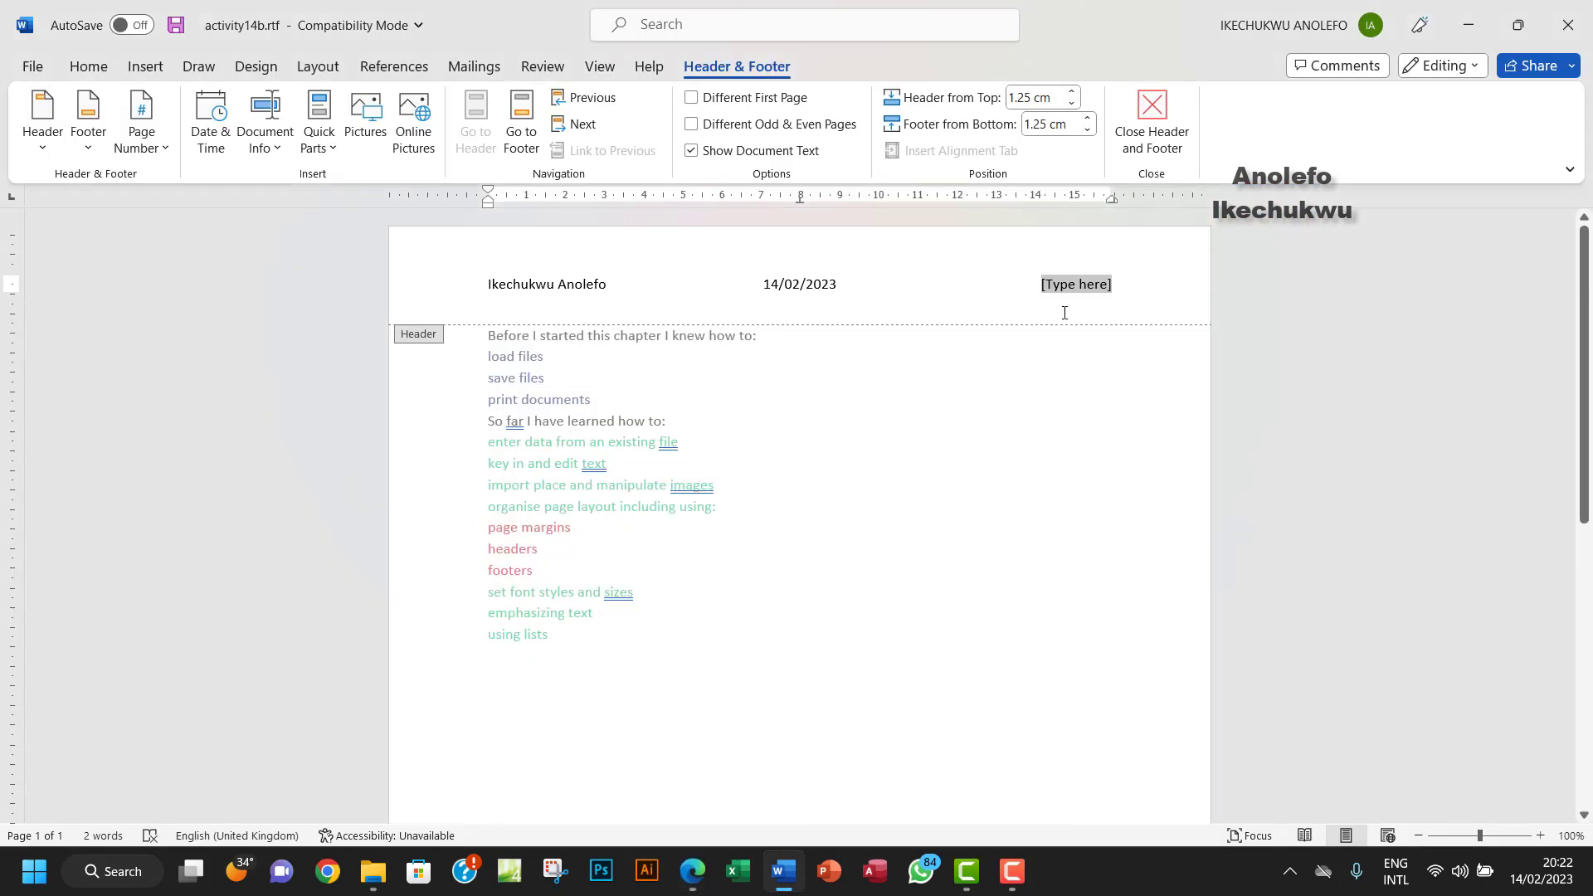
click(318, 125)
click(348, 242)
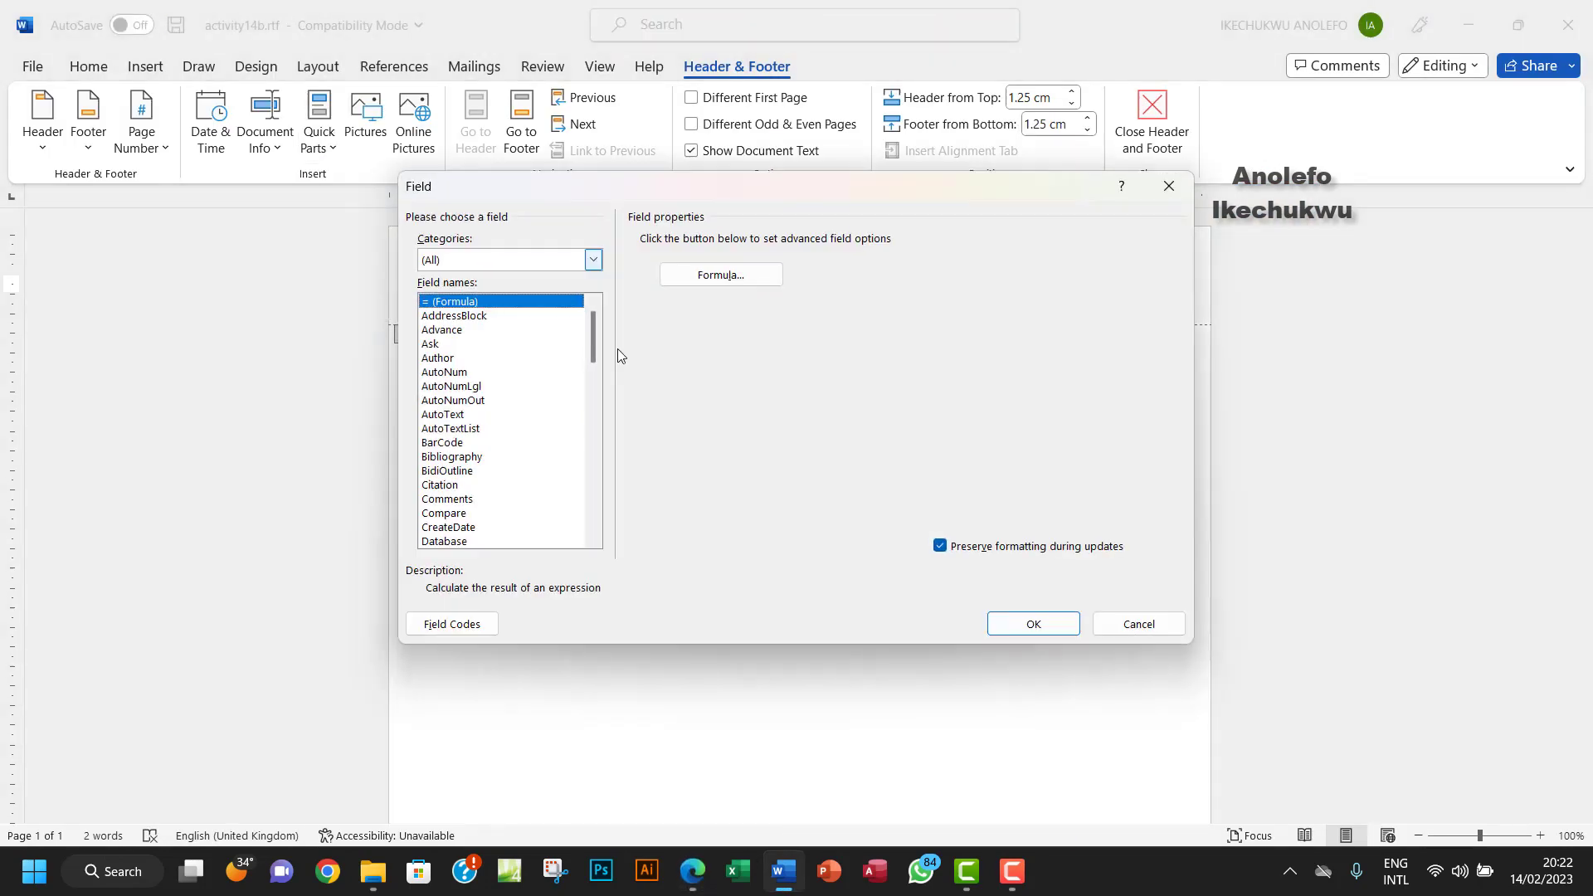
drag(595, 338, 604, 401)
click(444, 316)
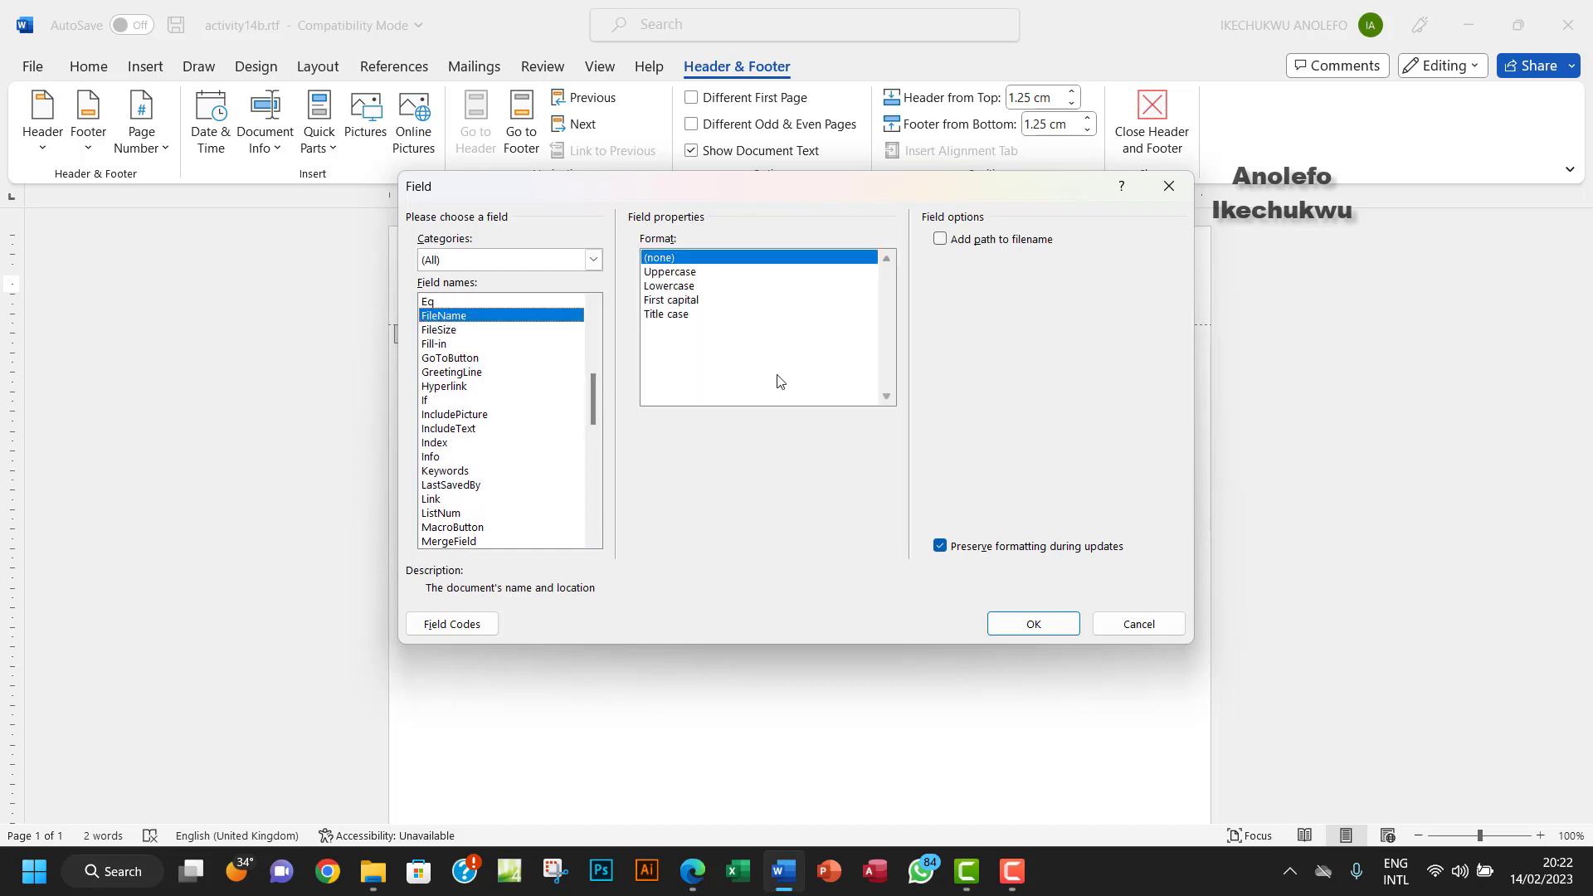
click(1032, 623)
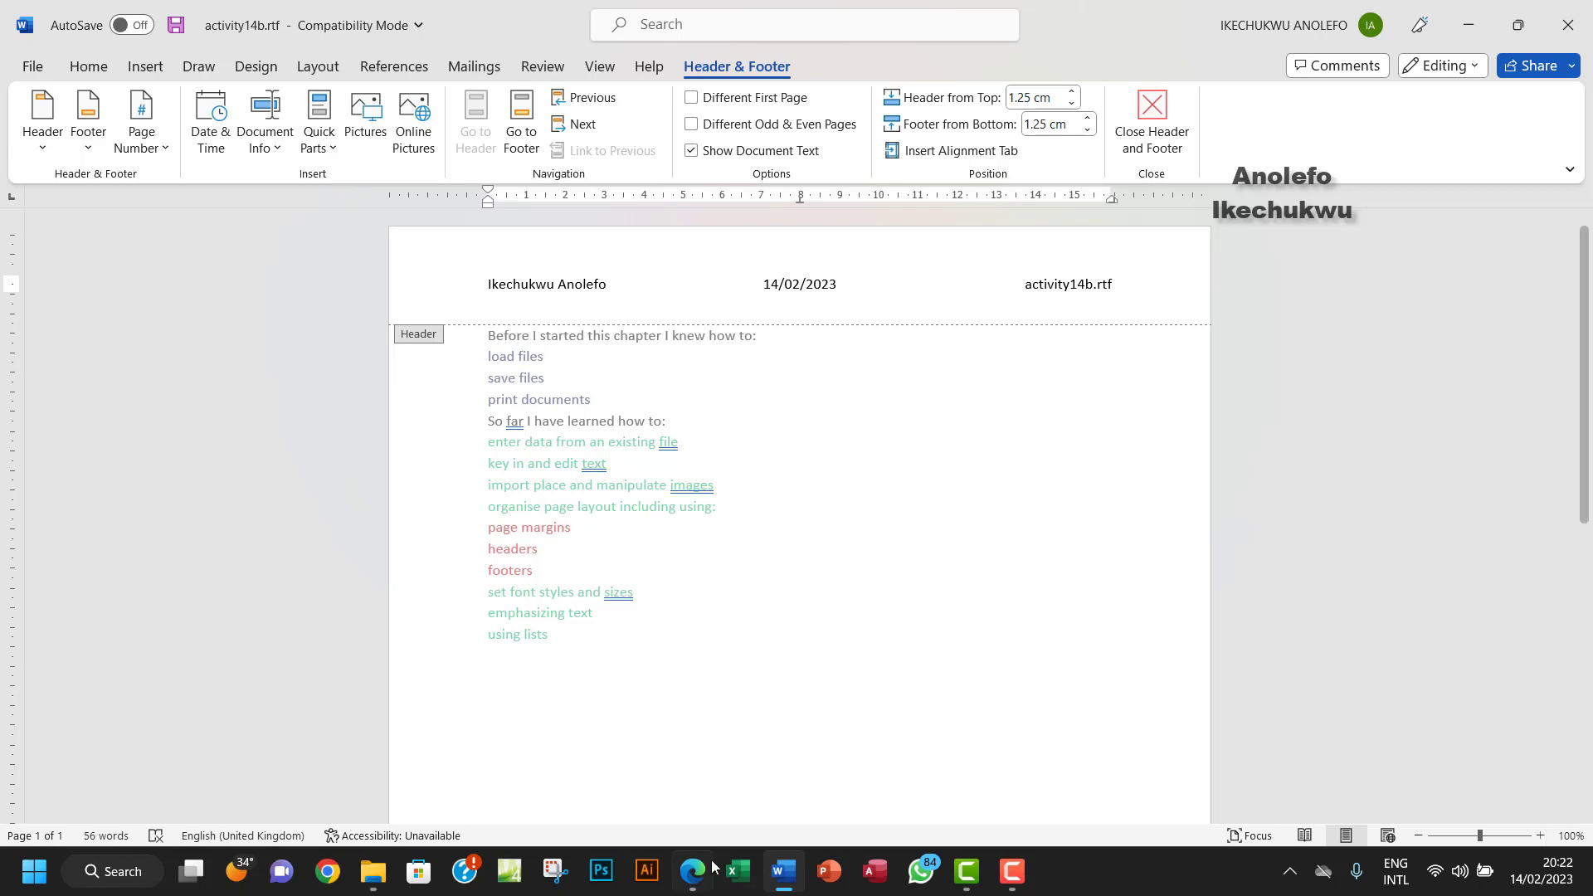
click(1152, 120)
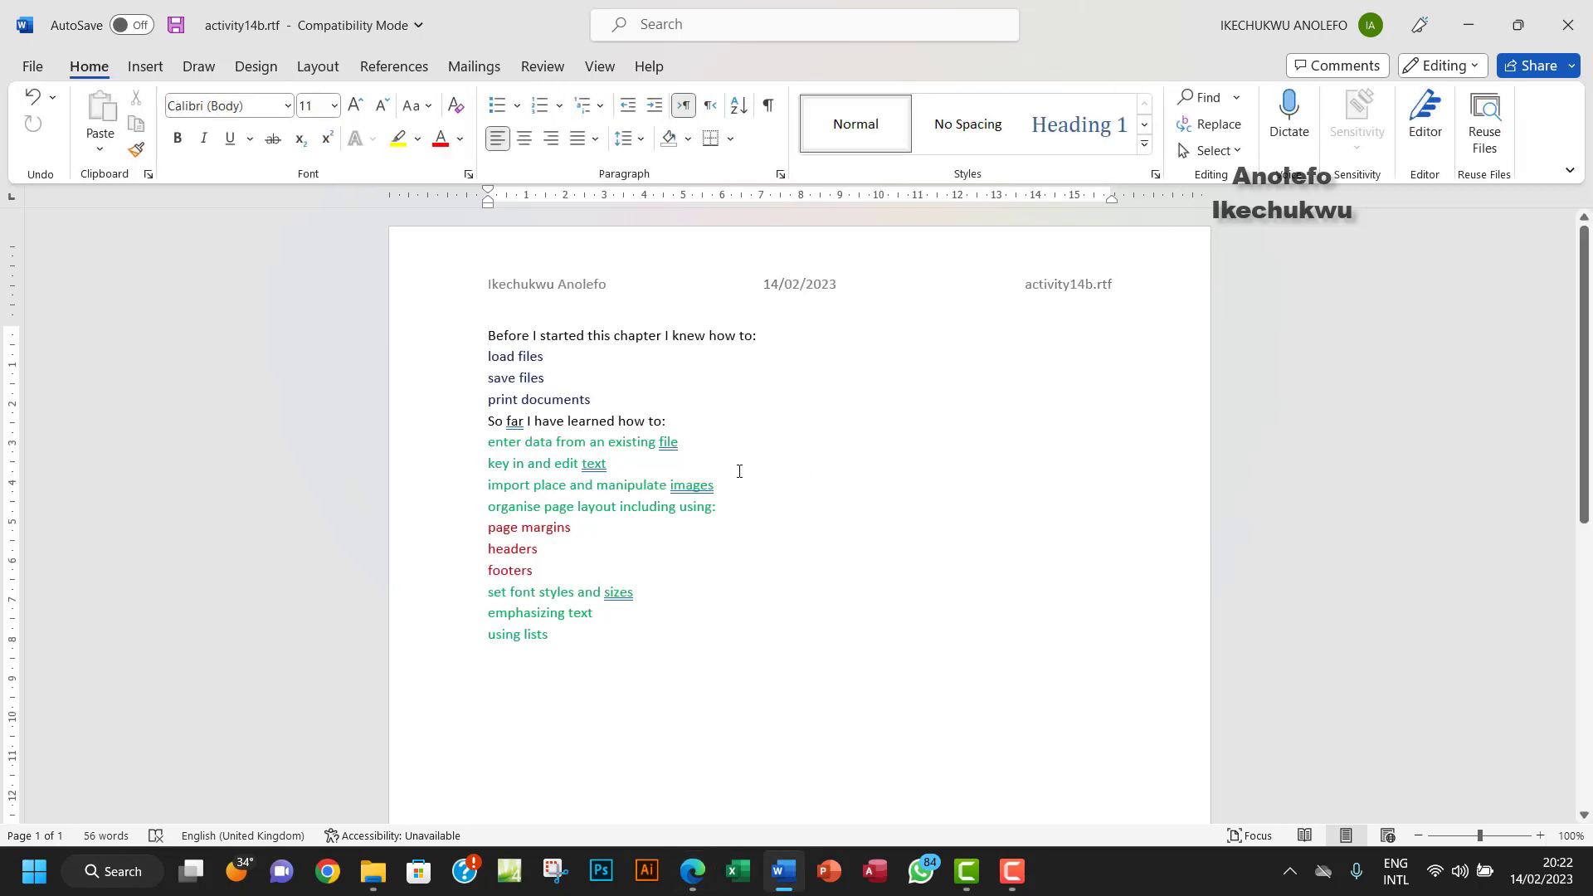
- Highlight the PDF wording about bulleting the blue text with a bullet of your choice
click(692, 871)
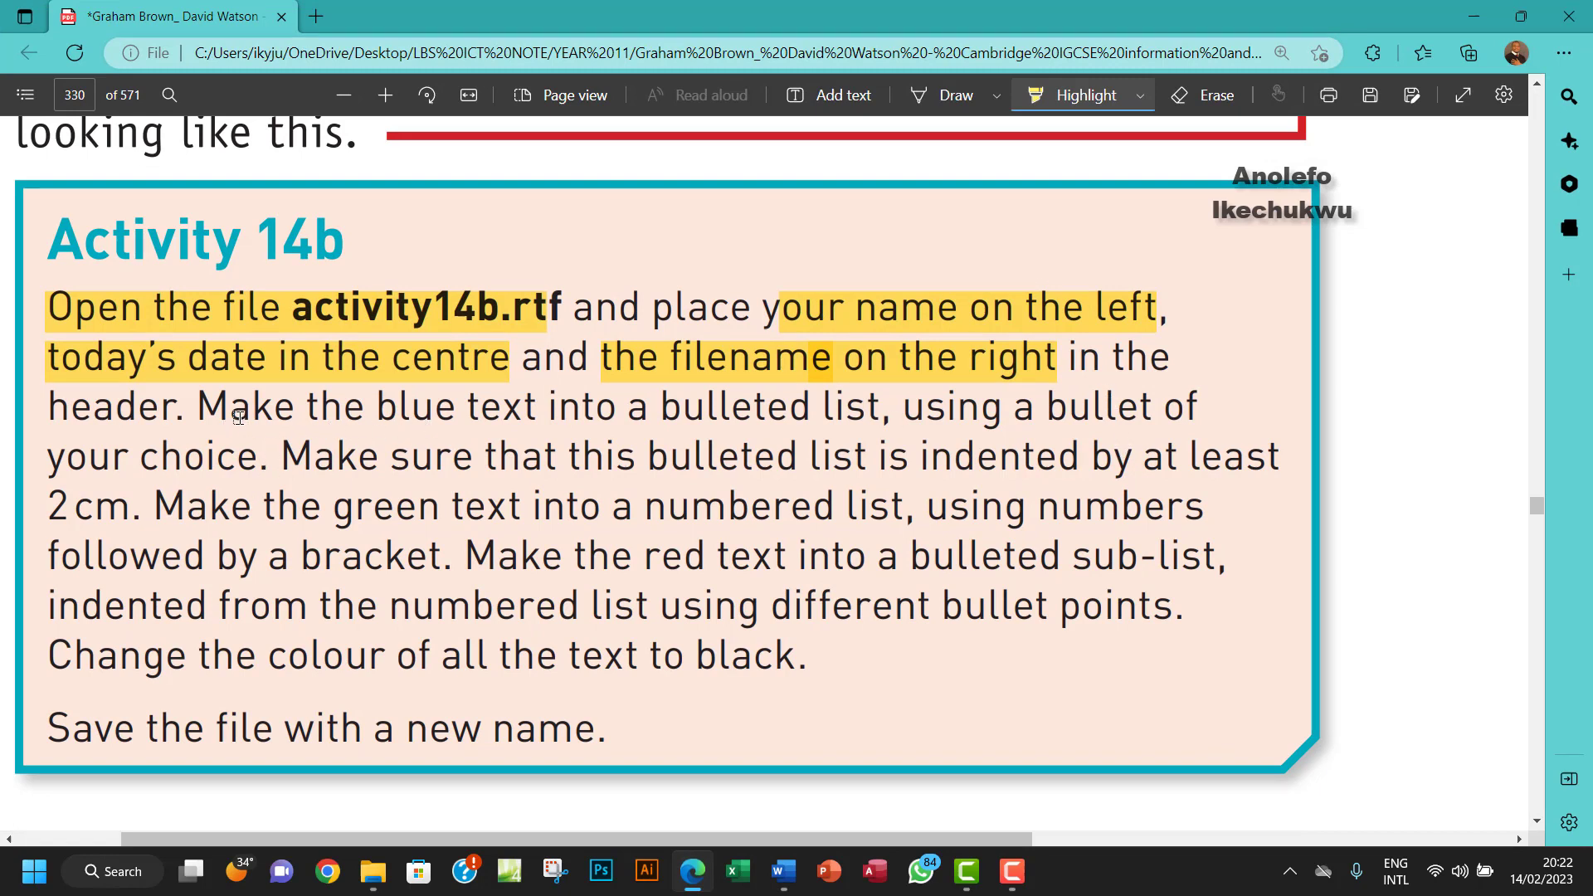
drag(238, 417, 846, 429)
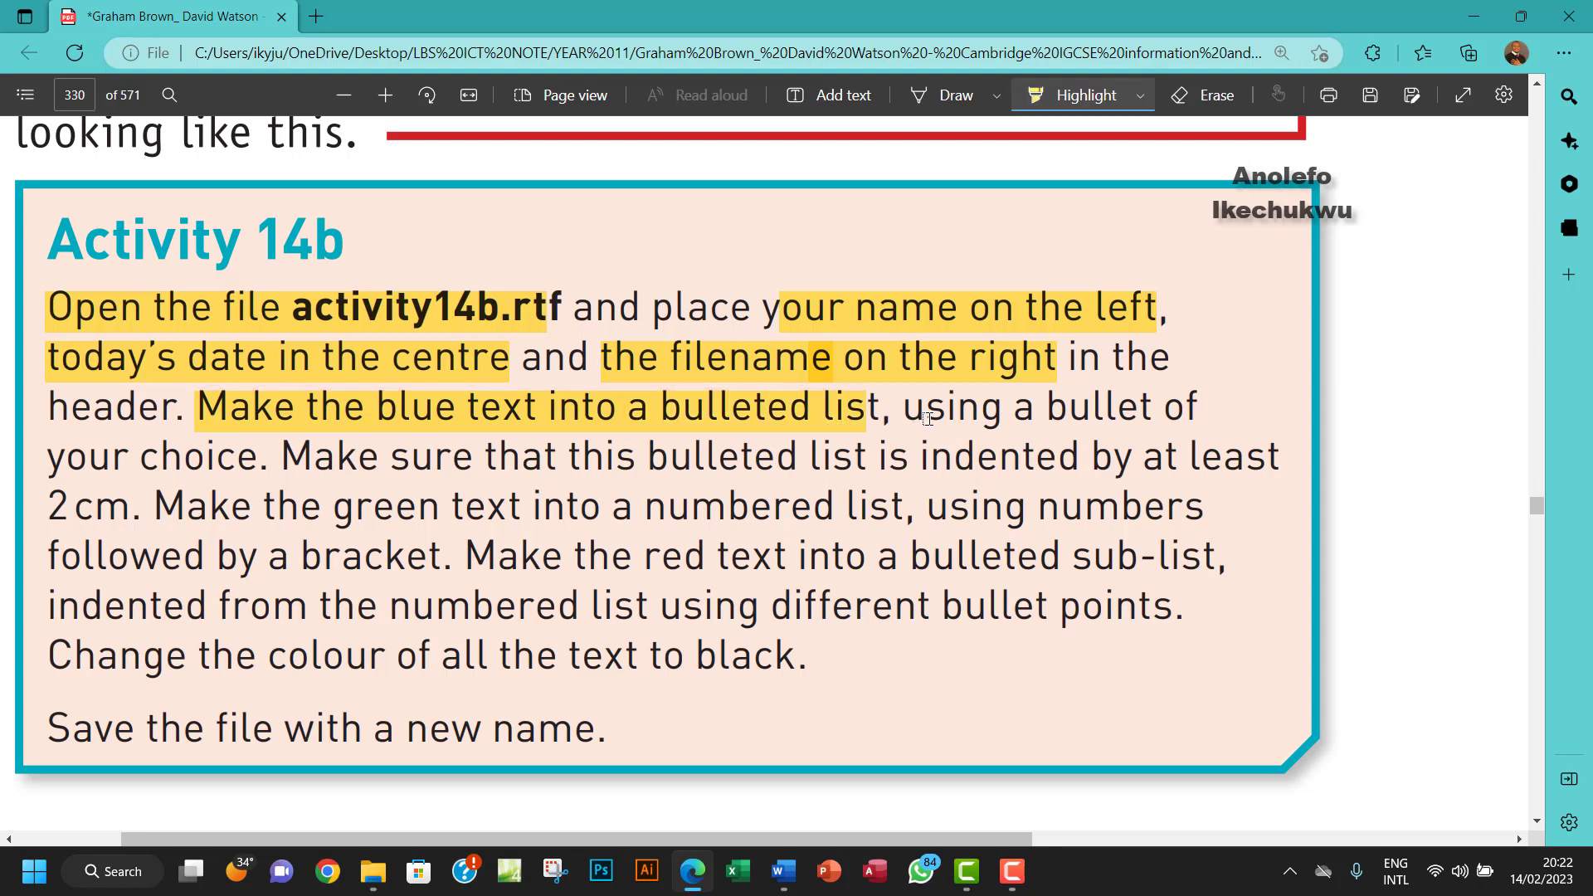
drag(930, 419, 1160, 420)
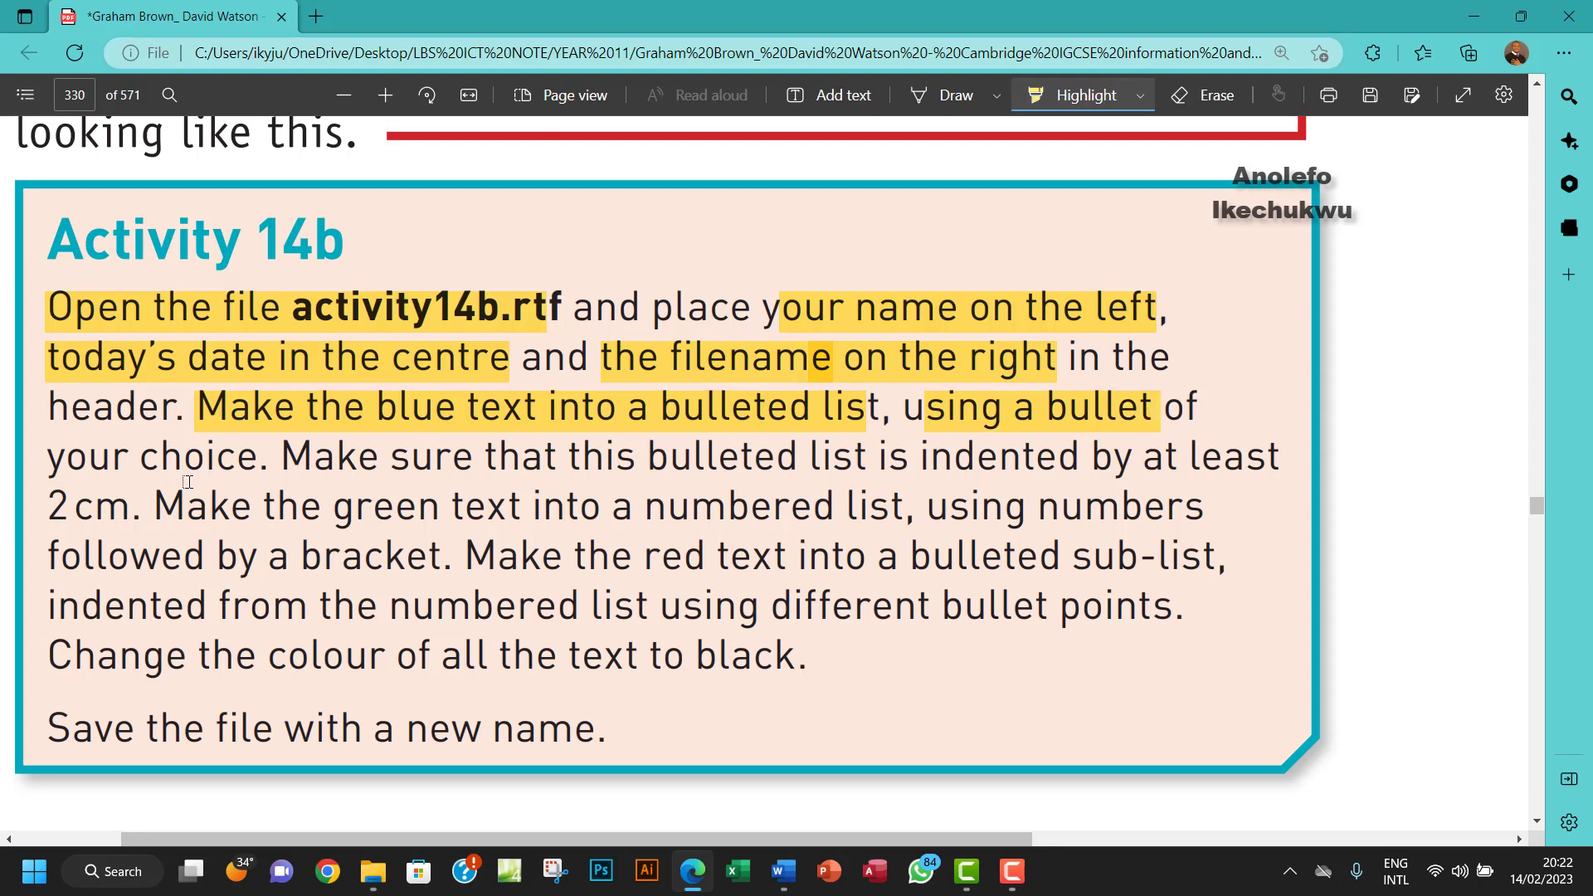
drag(77, 460, 256, 459)
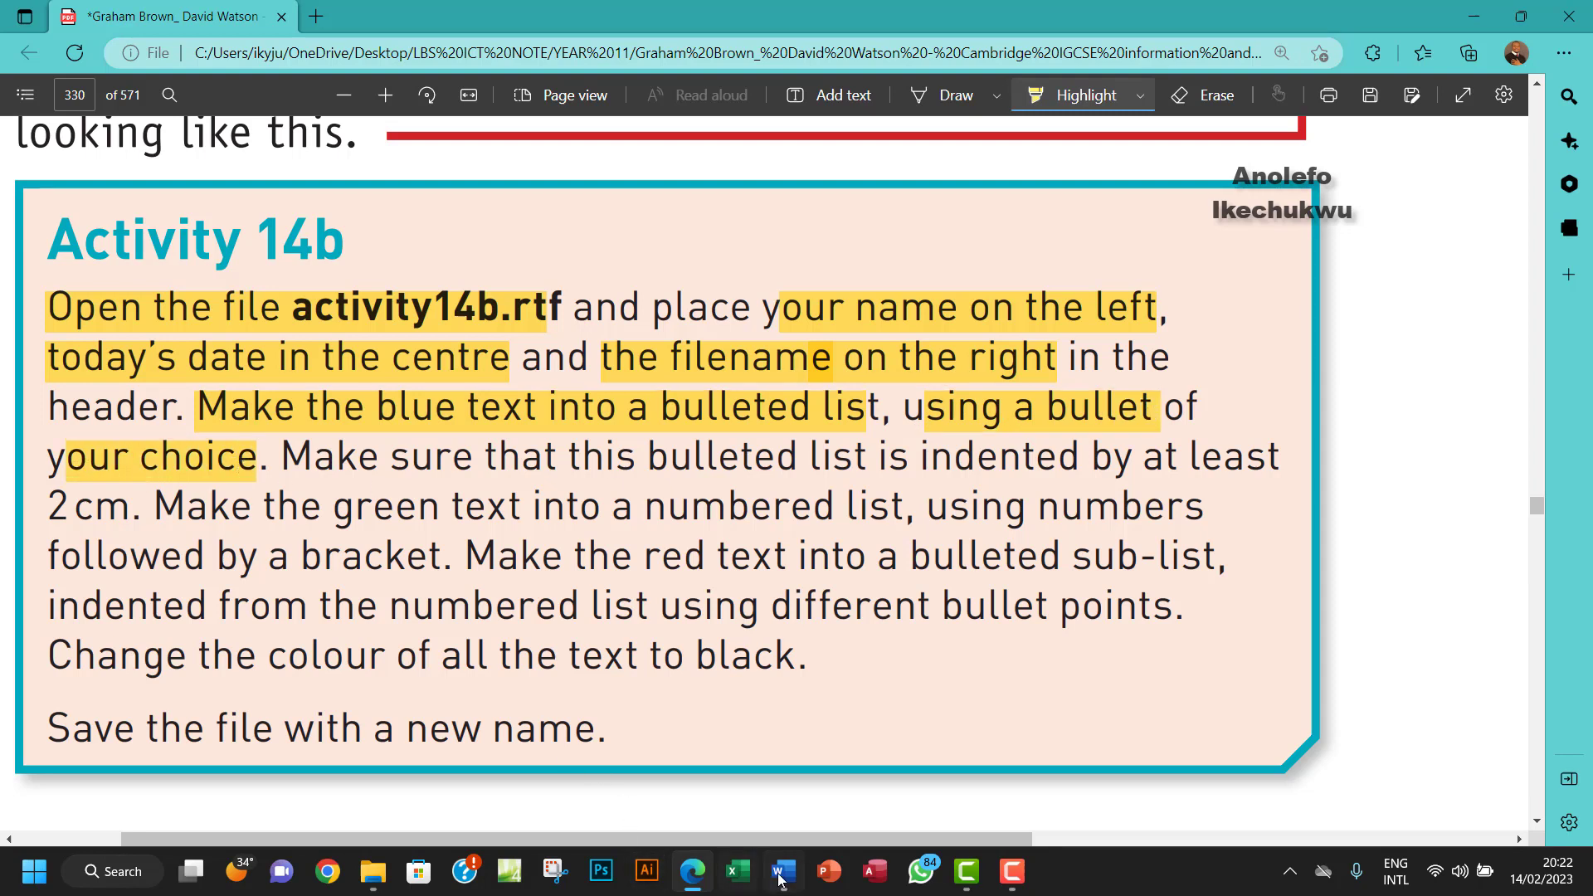
- Apply bullets to the three blue lines in the Word document
mouse_move(788, 881)
click(782, 751)
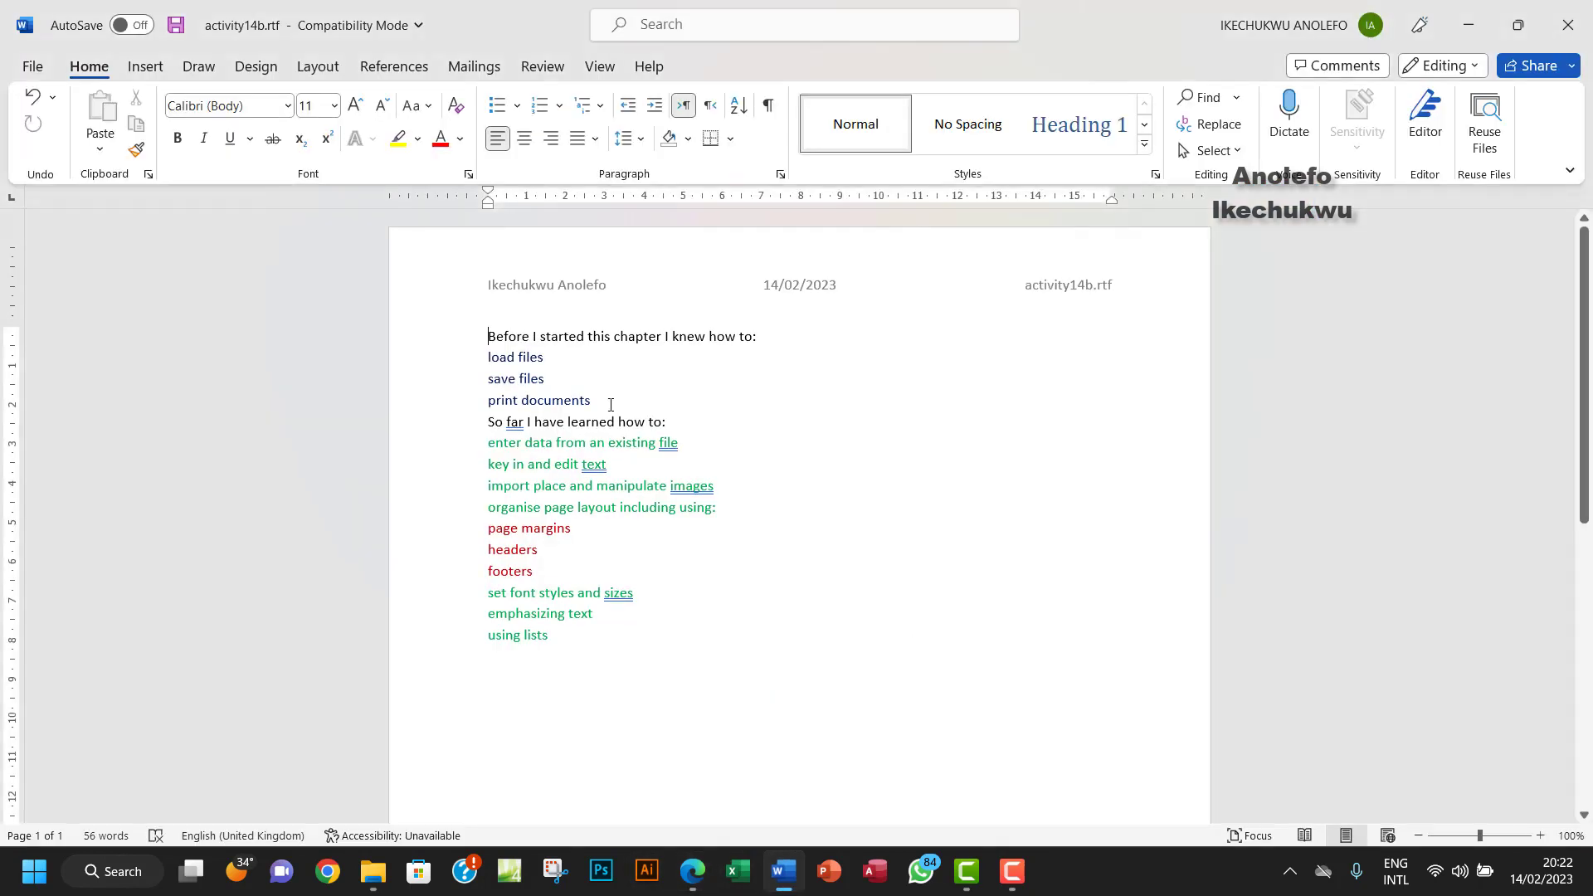
drag(492, 361, 598, 401)
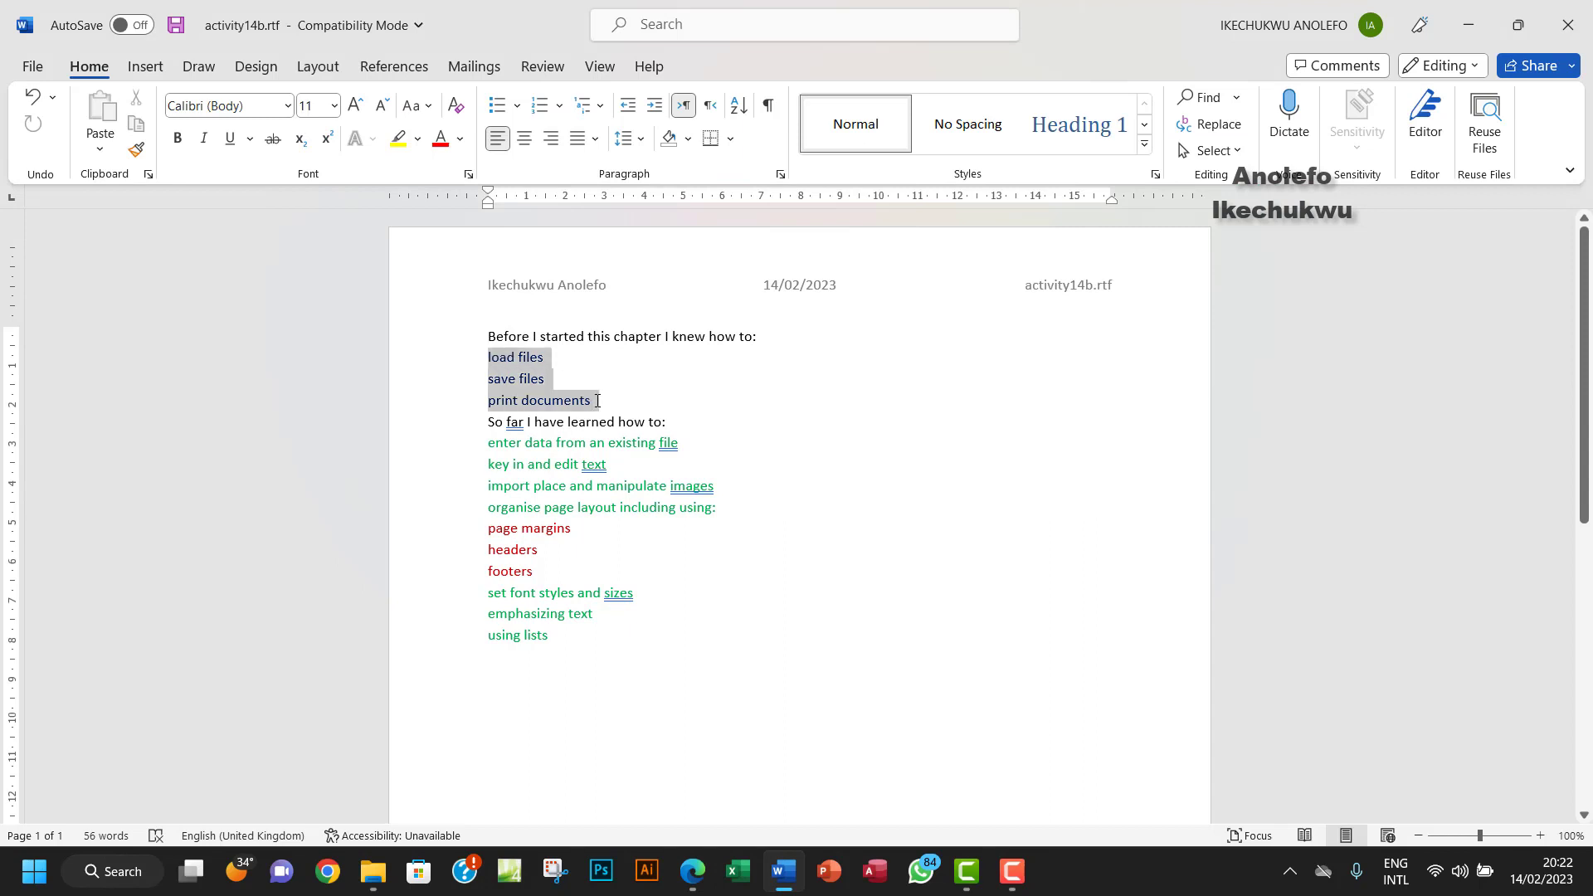
click(495, 108)
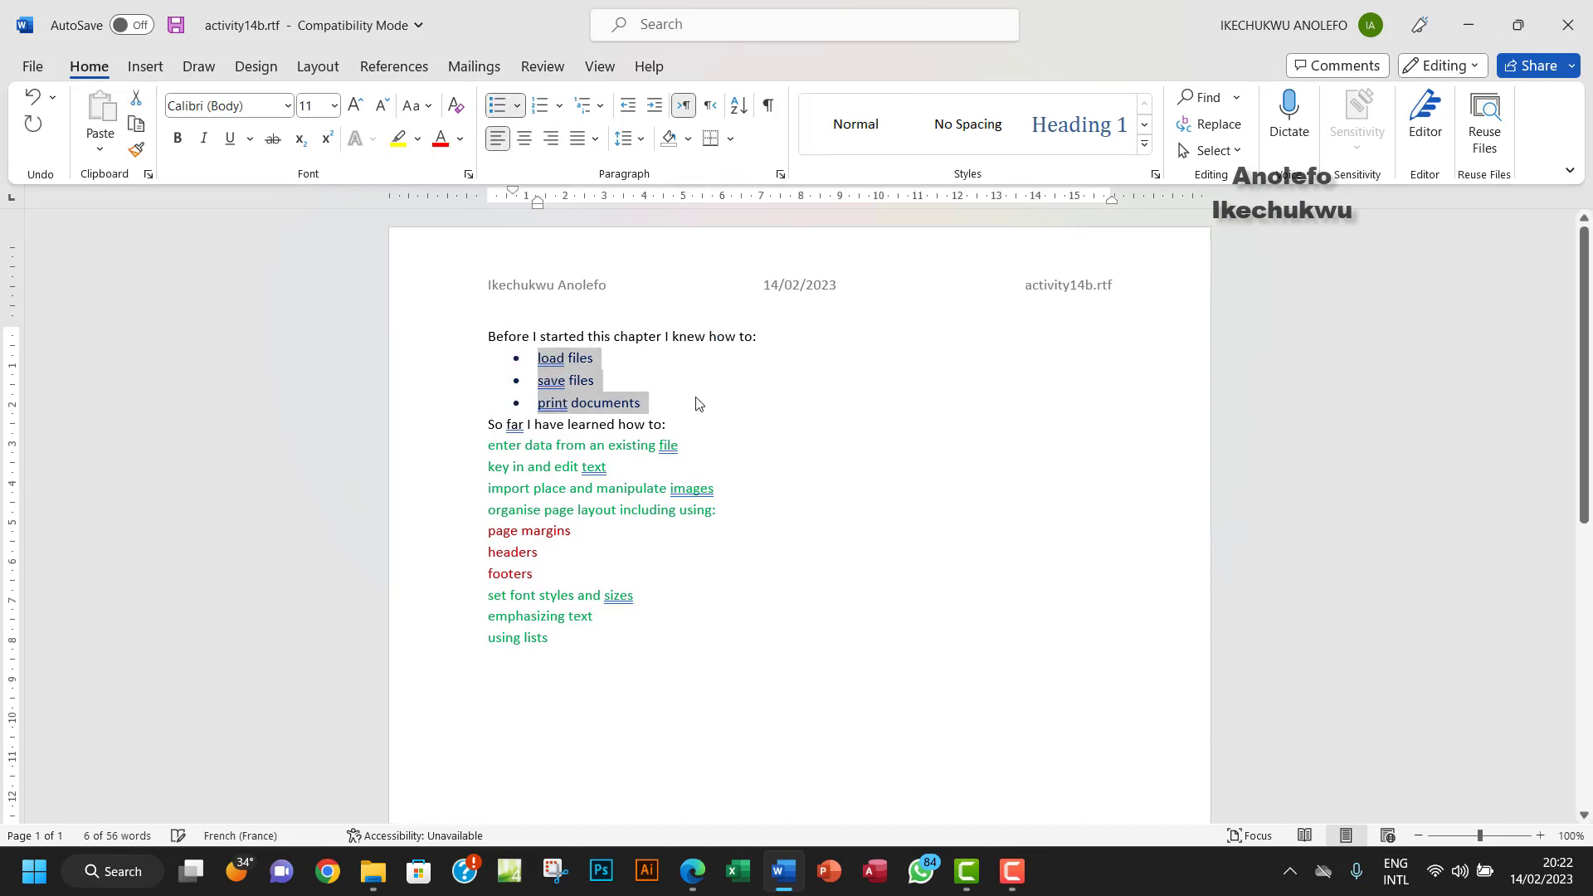
- Highlight the PDF requirement to indent the bulleted list by at least 2 cm
click(693, 871)
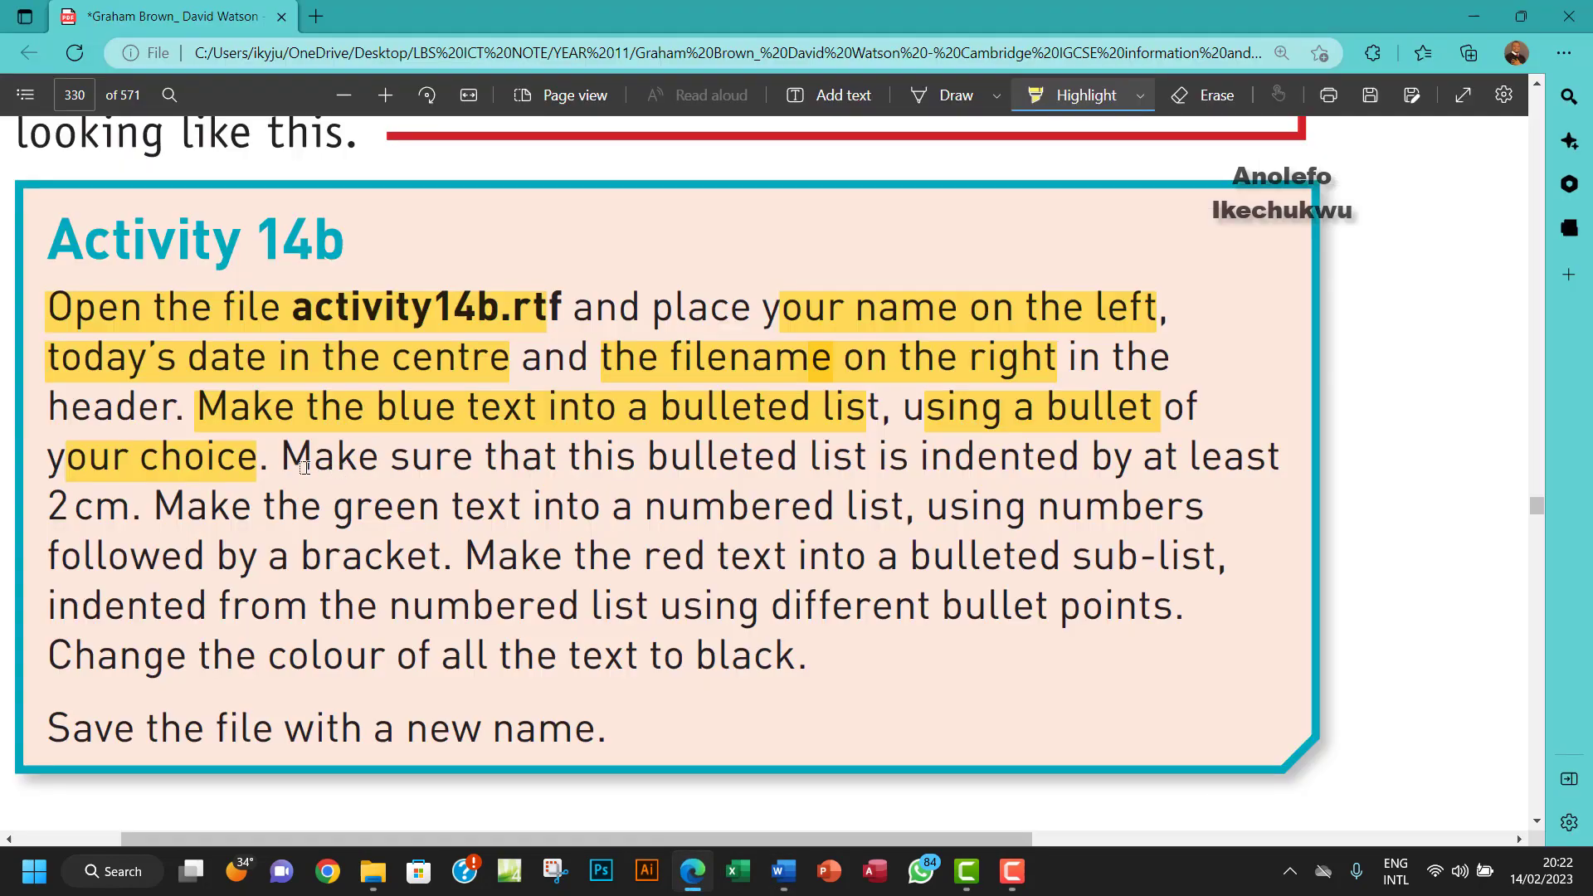
drag(293, 462, 1163, 465)
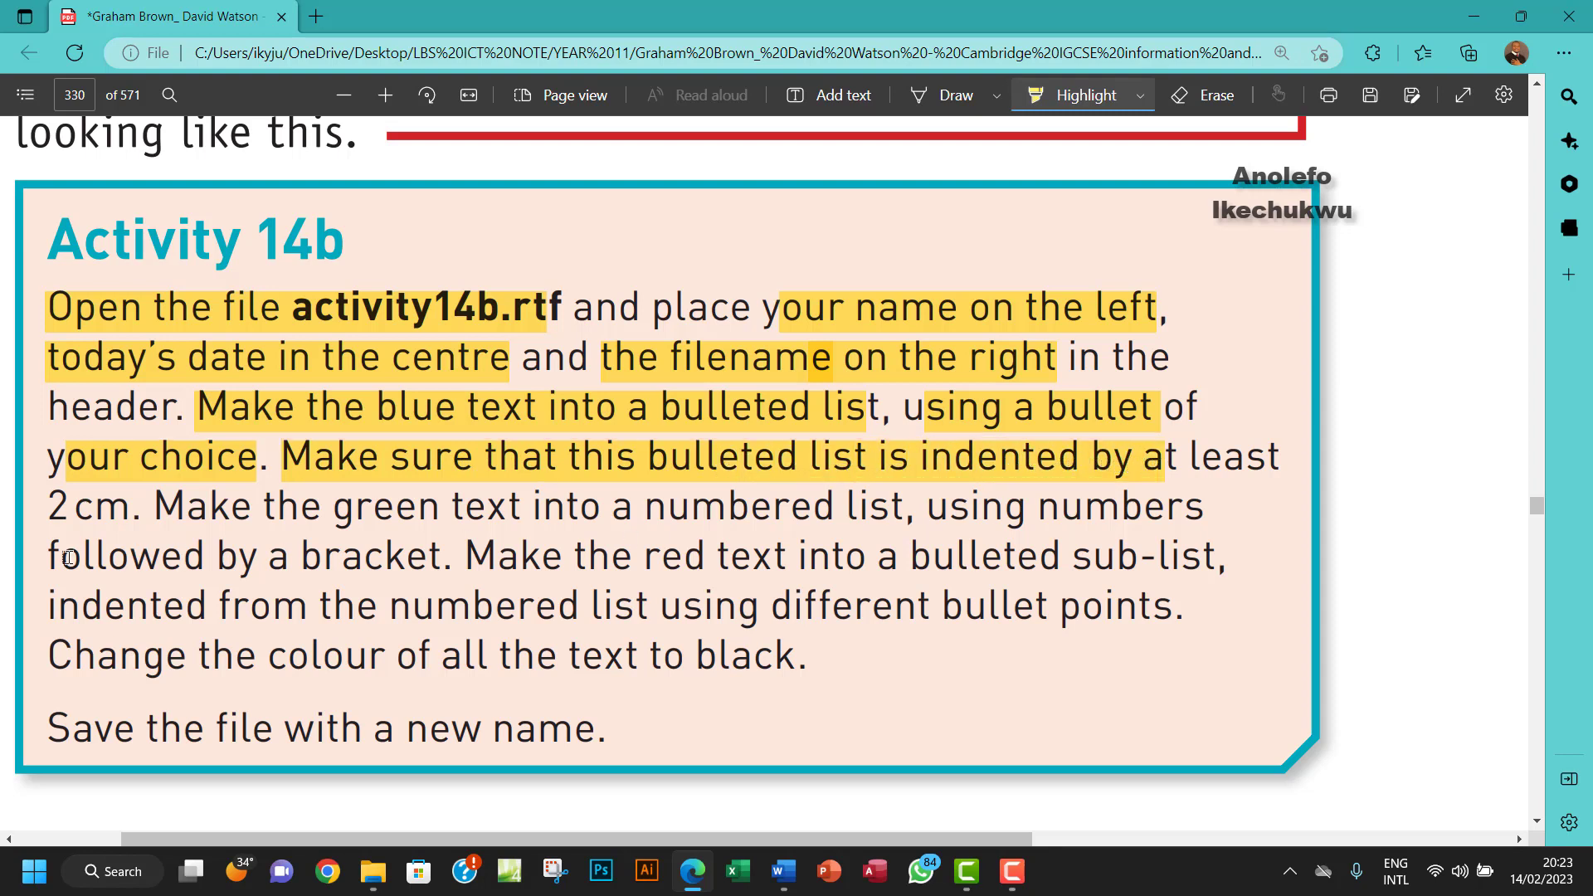
drag(54, 512, 139, 512)
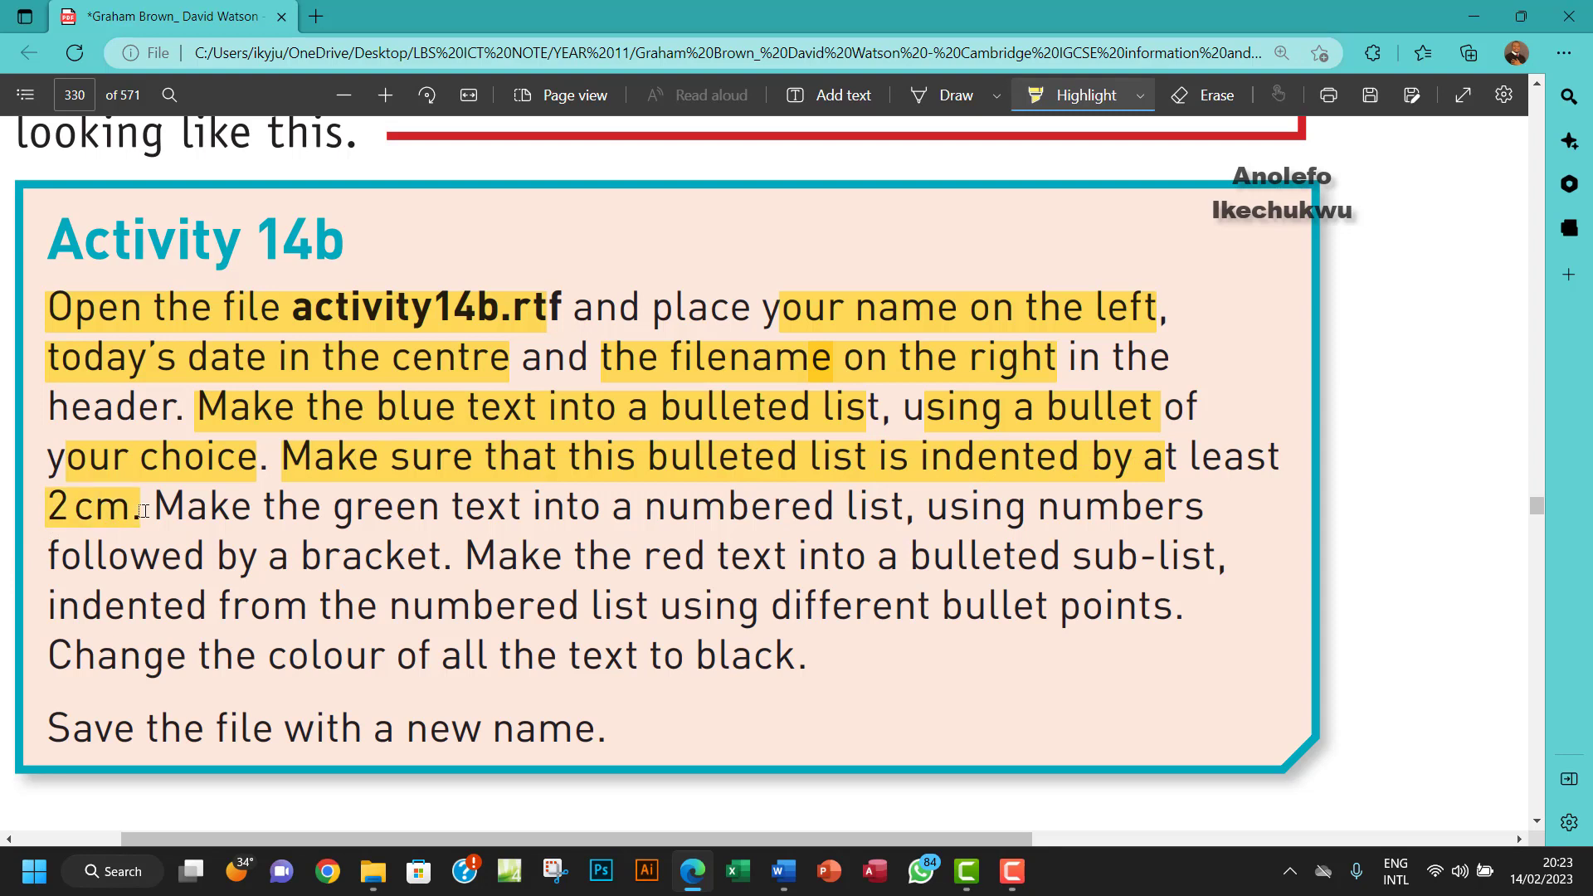
- Set the bulleted list's Before text indent to 2 cm in the Paragraph dialog
click(784, 871)
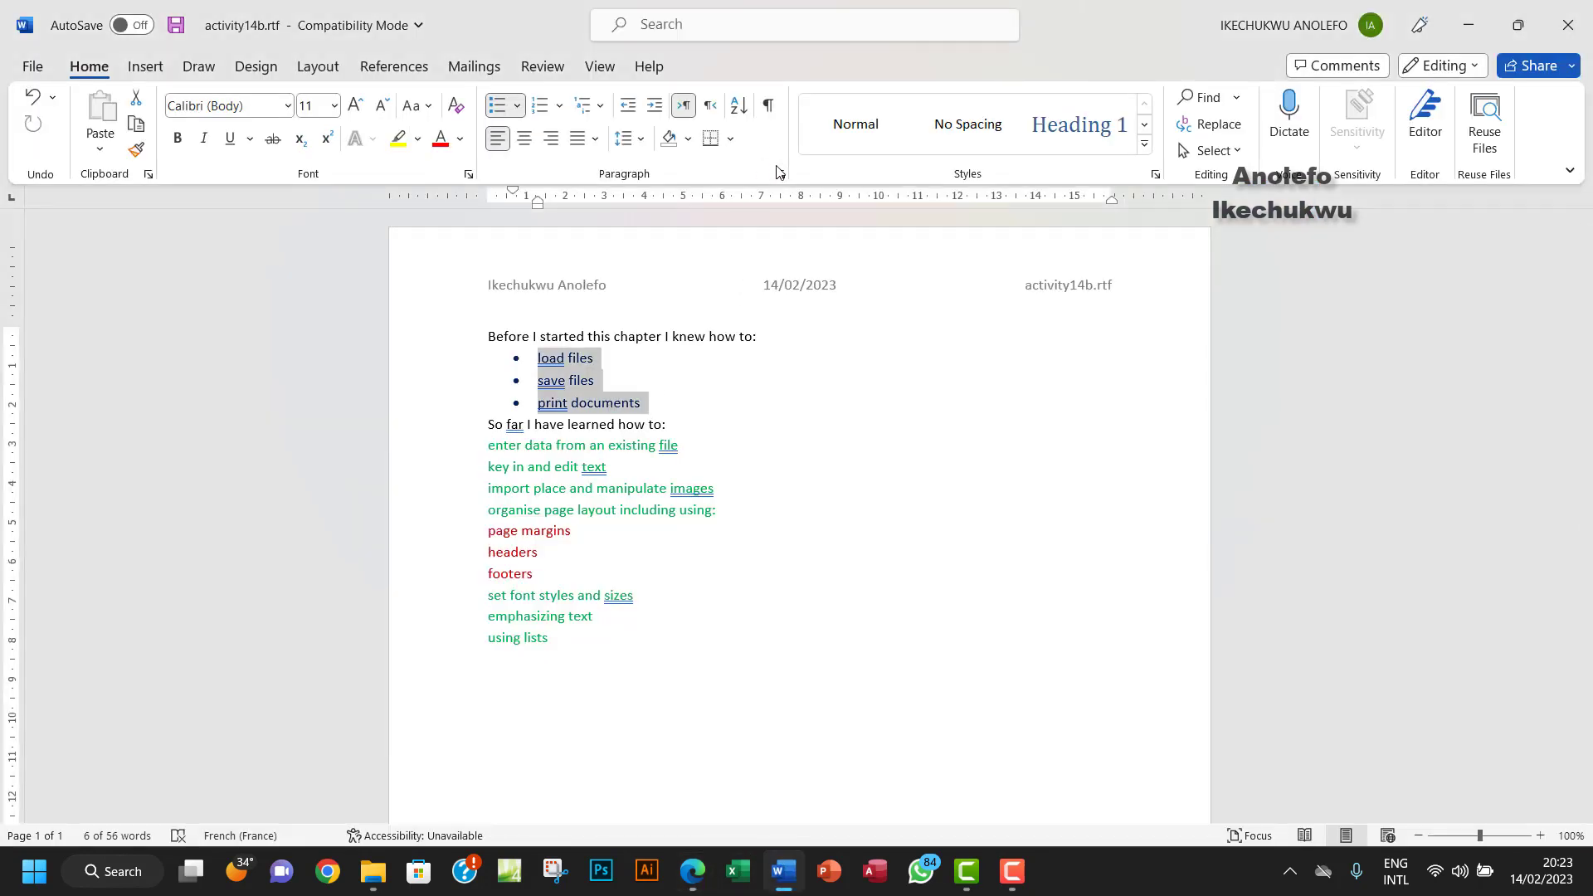
click(780, 175)
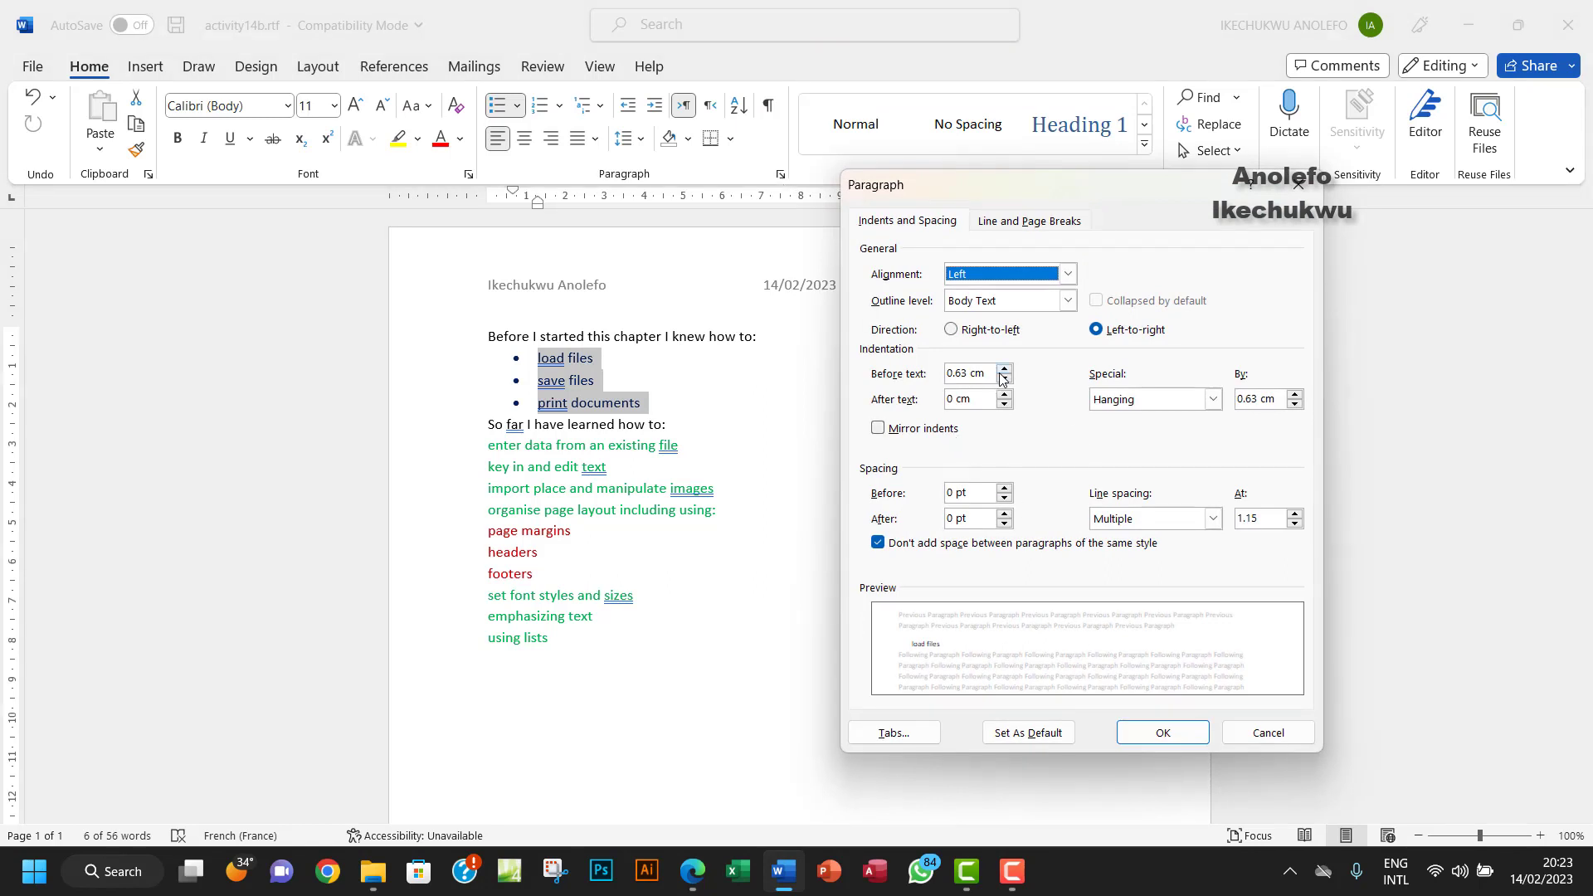
drag(989, 373, 935, 372)
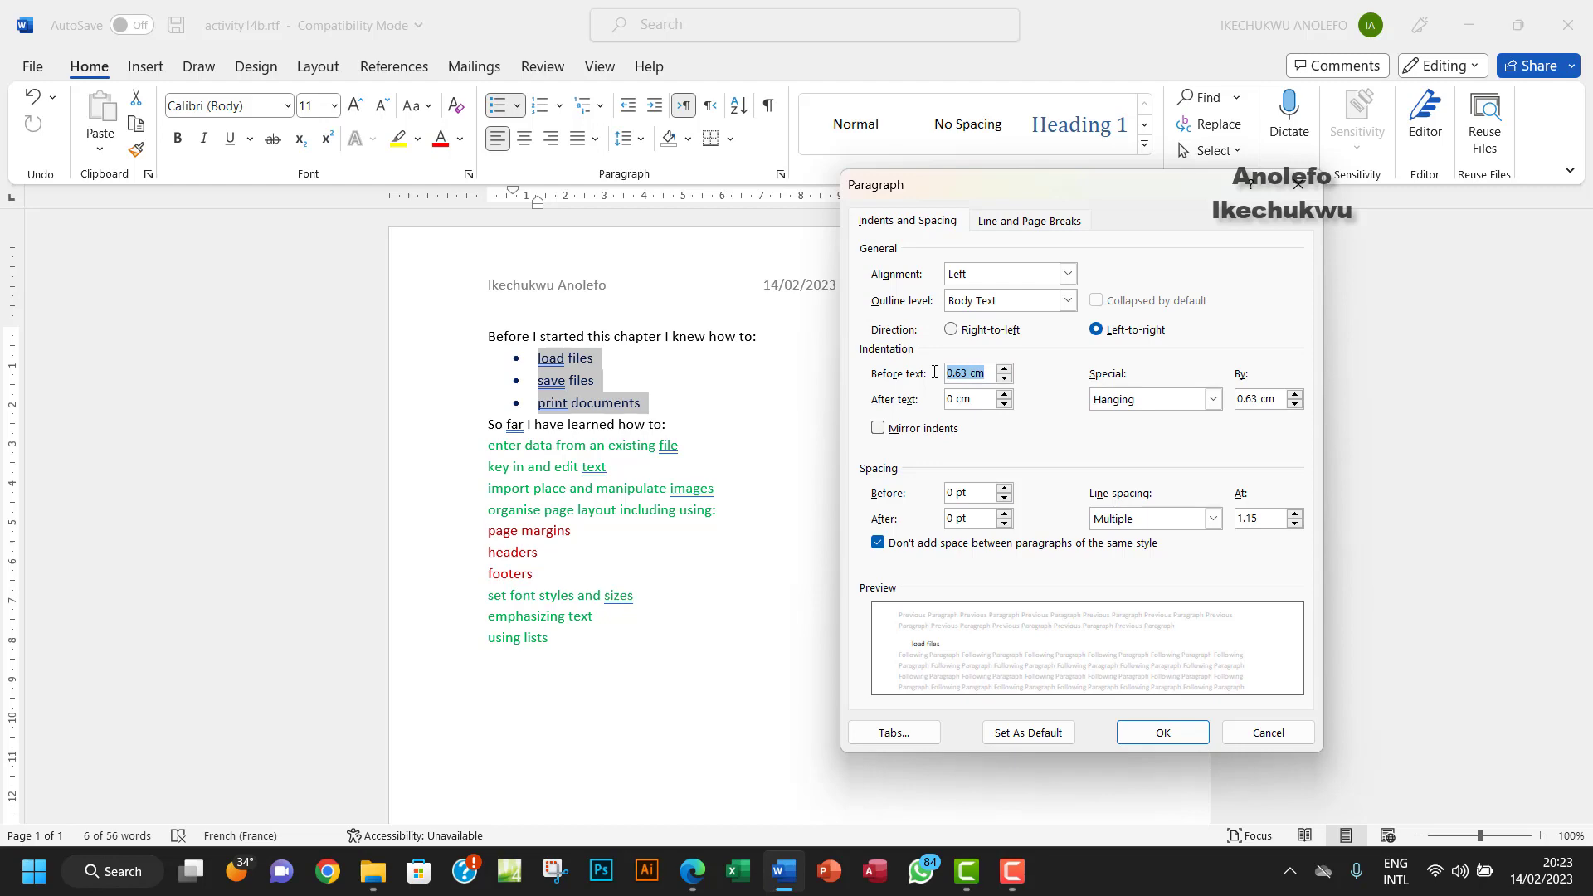
text(2)
click(1180, 734)
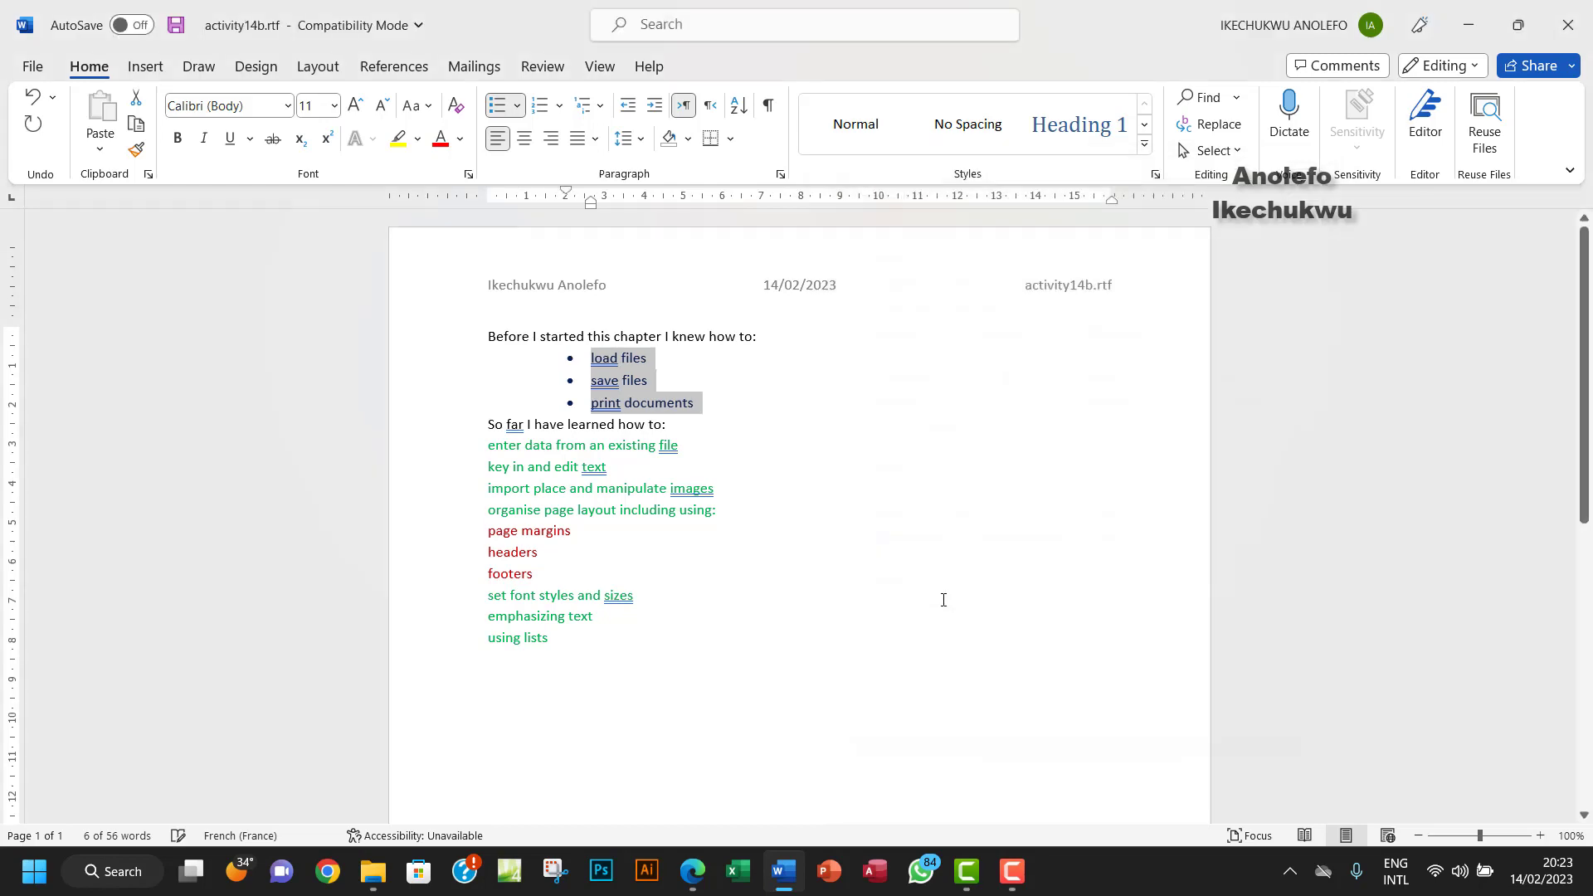
- Highlight 'a numbered list' and the bracket-numbering wording for the green text in the PDF
click(693, 871)
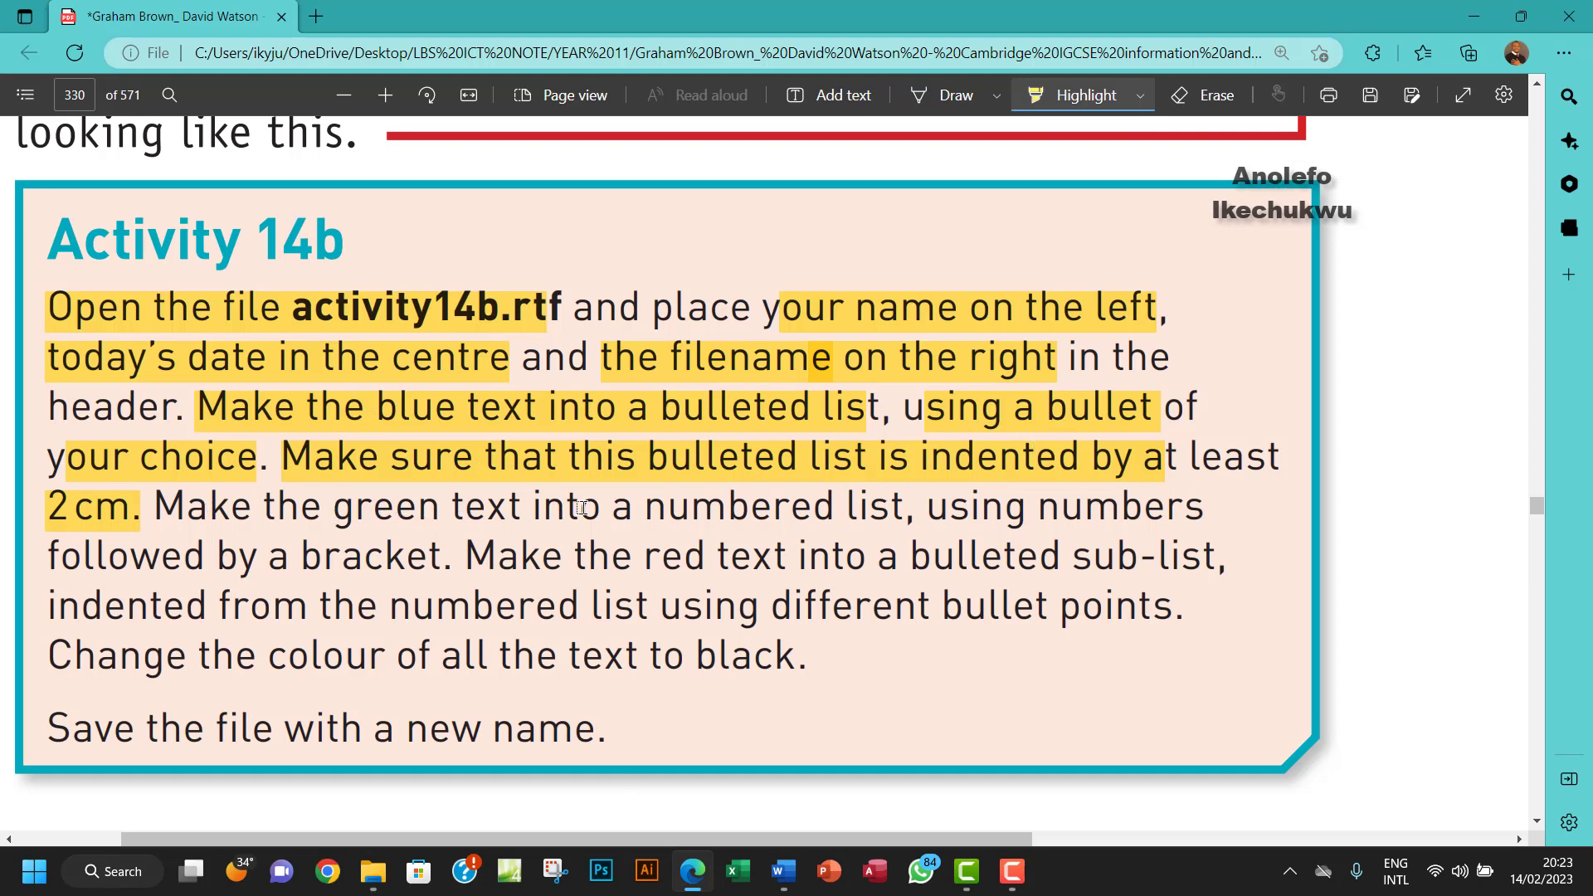
drag(608, 510, 903, 508)
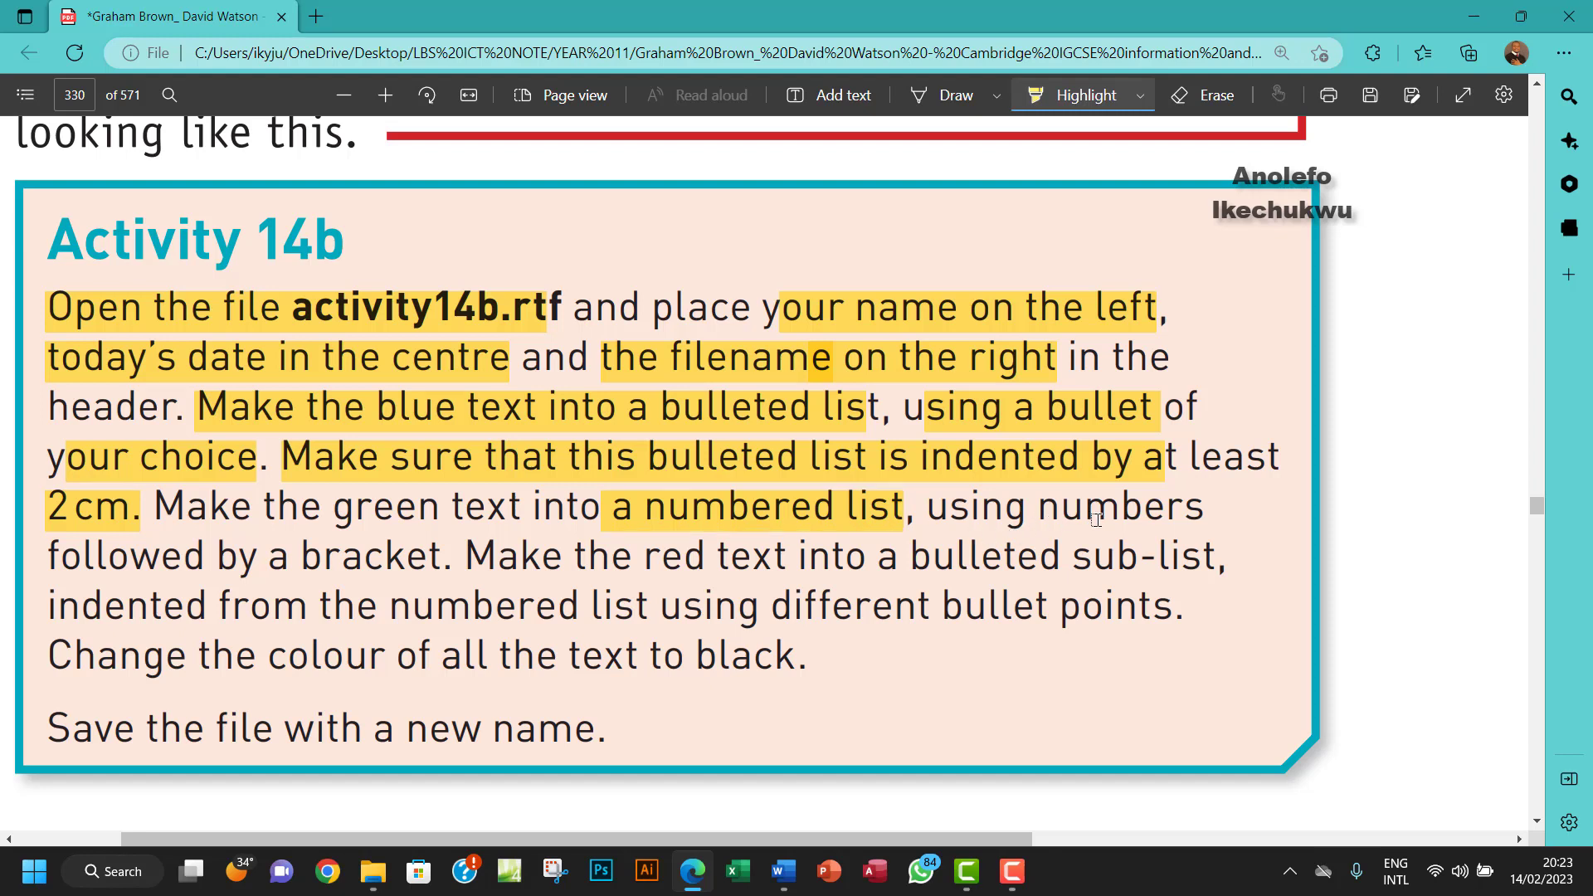
drag(216, 558, 384, 557)
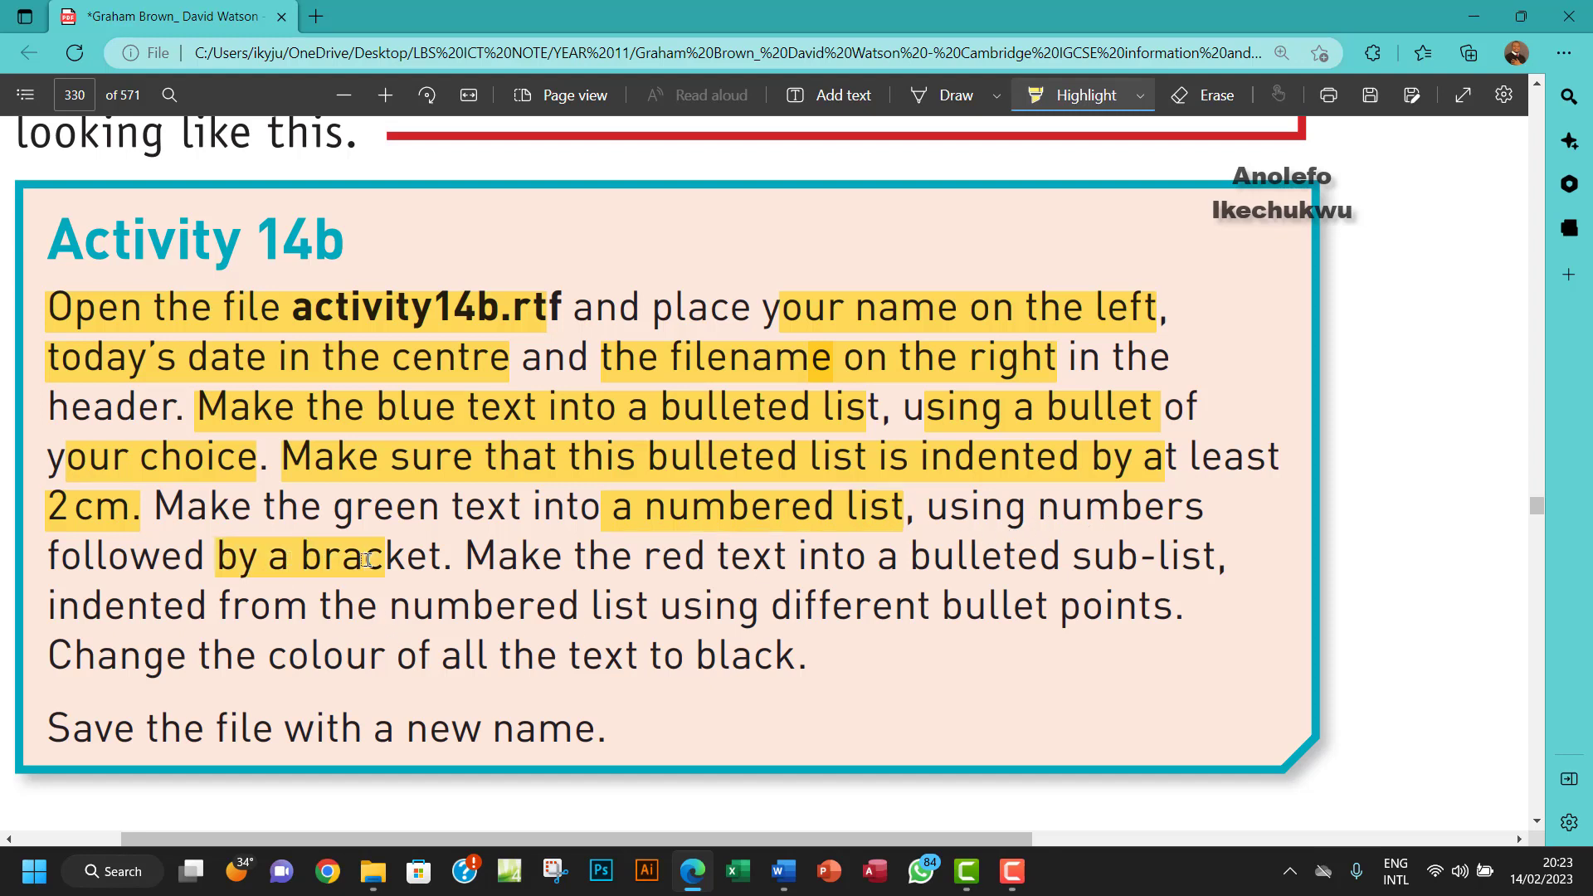
mouse_move(787, 876)
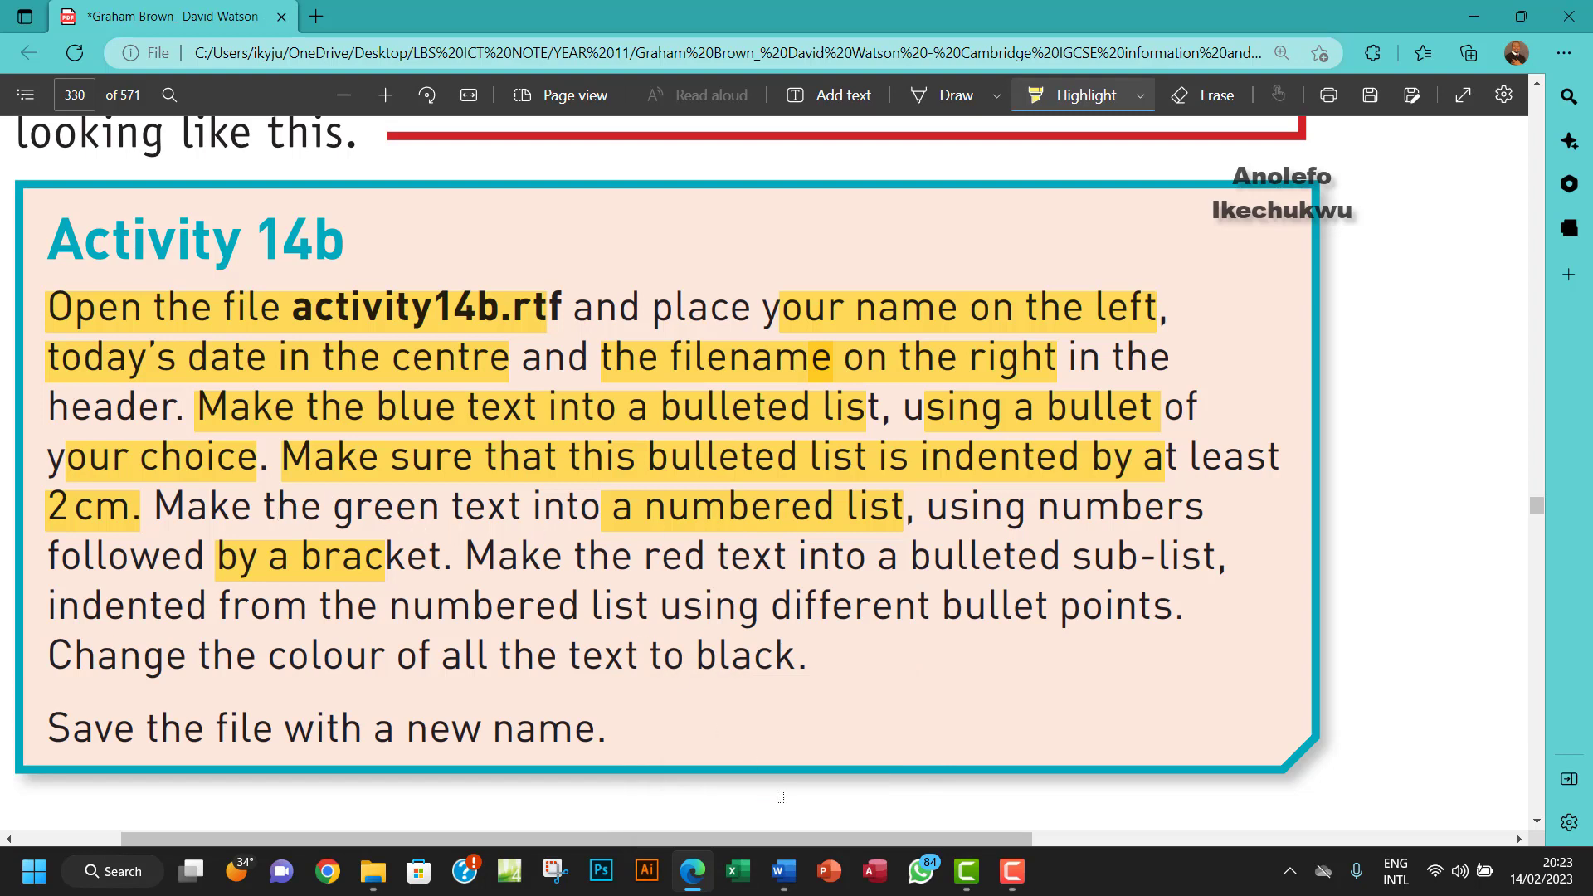
- Select the first four green lines, then add the last three green lines to the selection
click(783, 871)
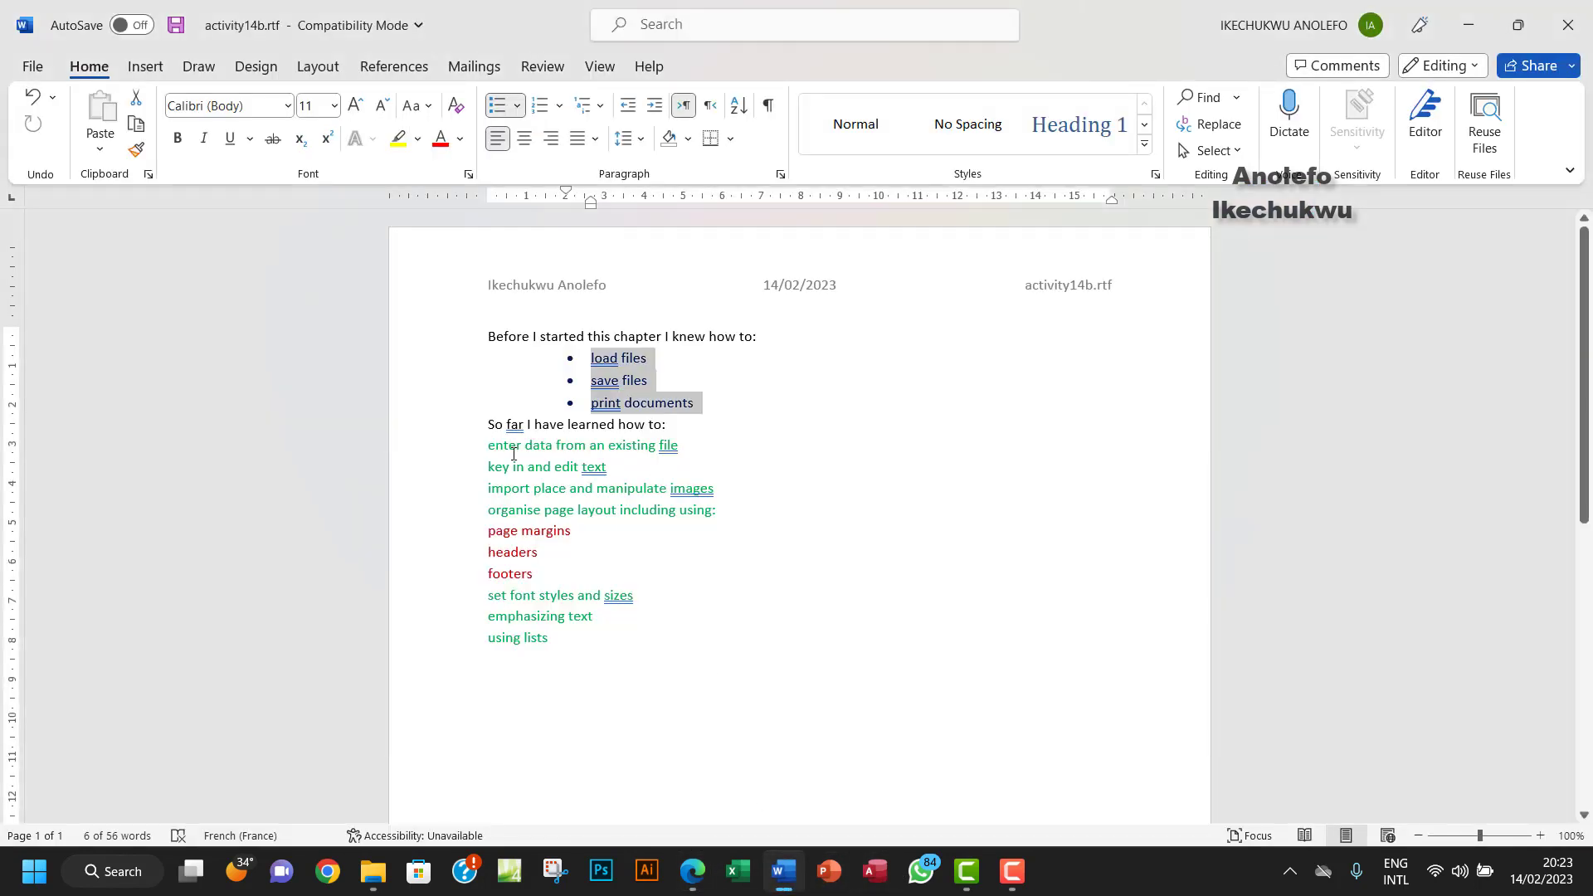
drag(491, 448, 719, 512)
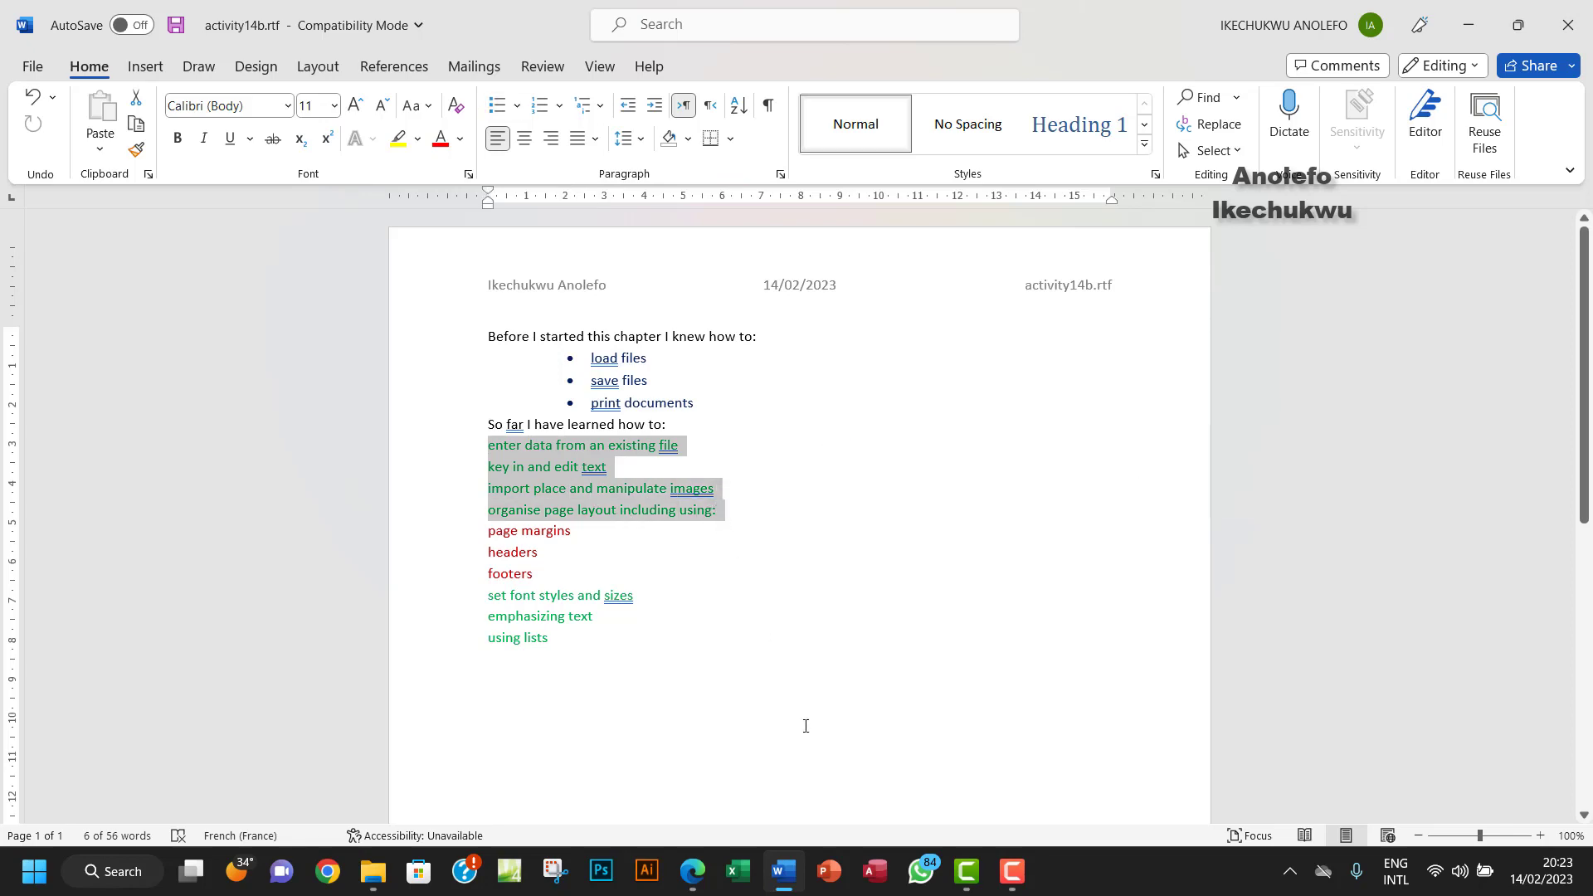
click(703, 877)
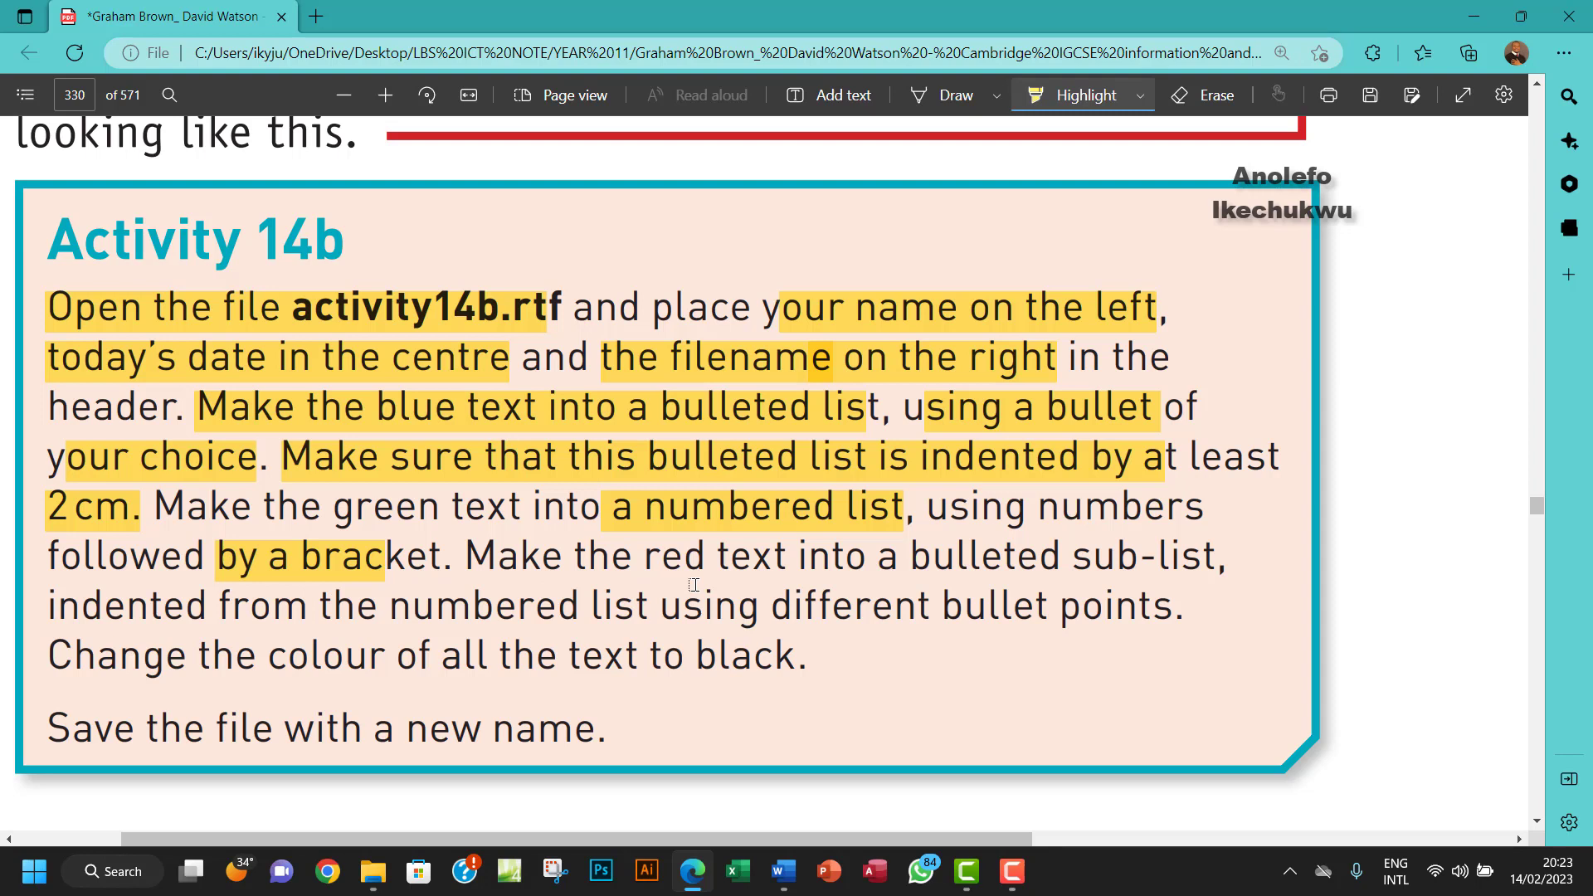
click(783, 871)
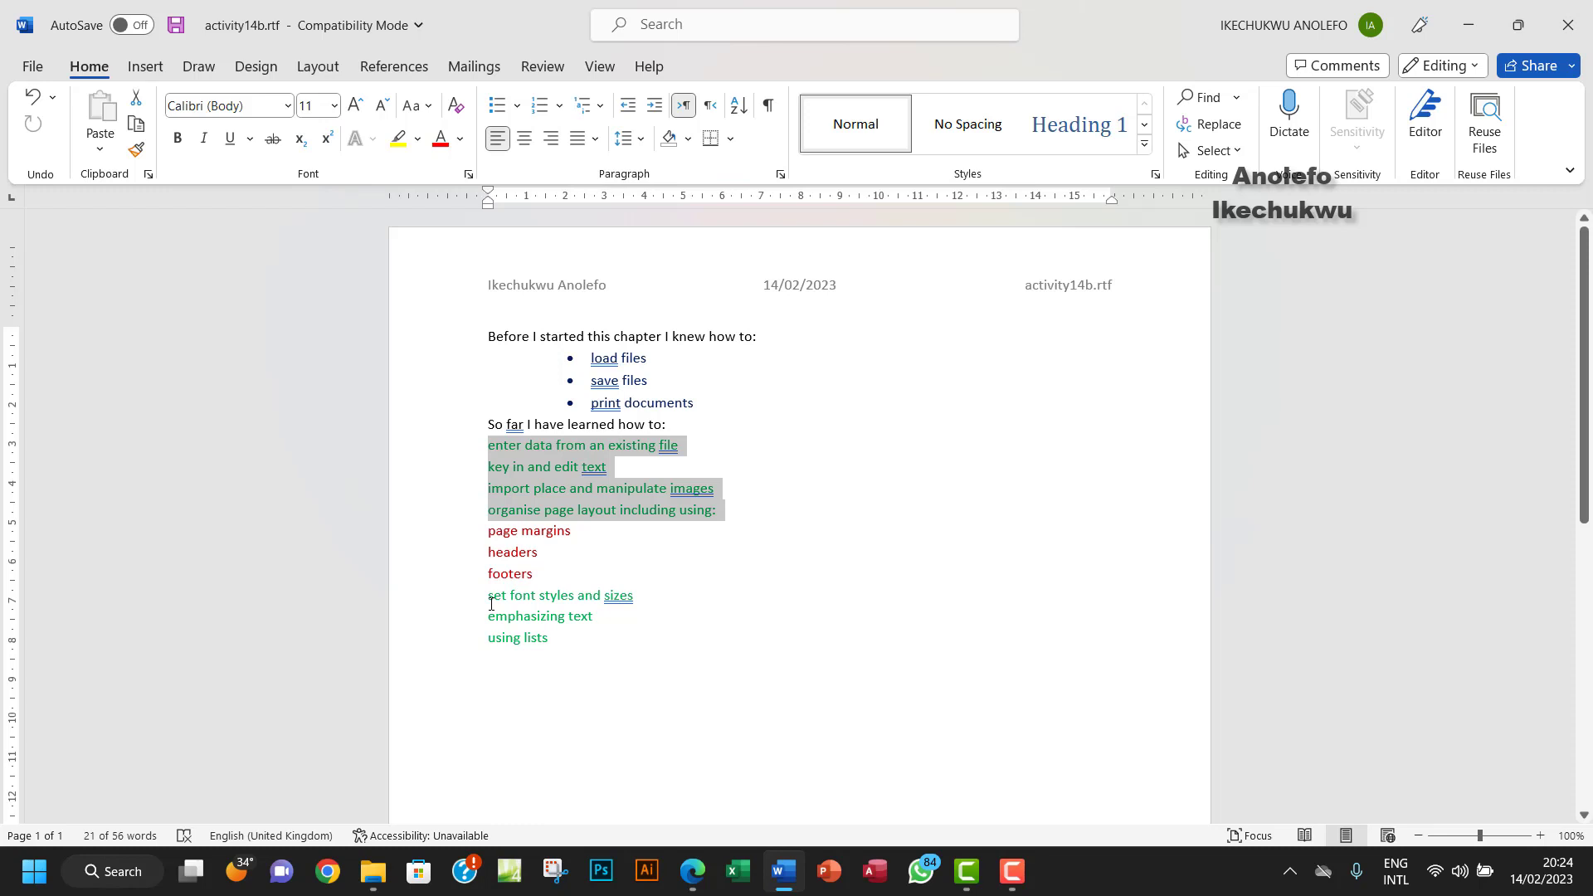
drag(485, 603, 559, 632)
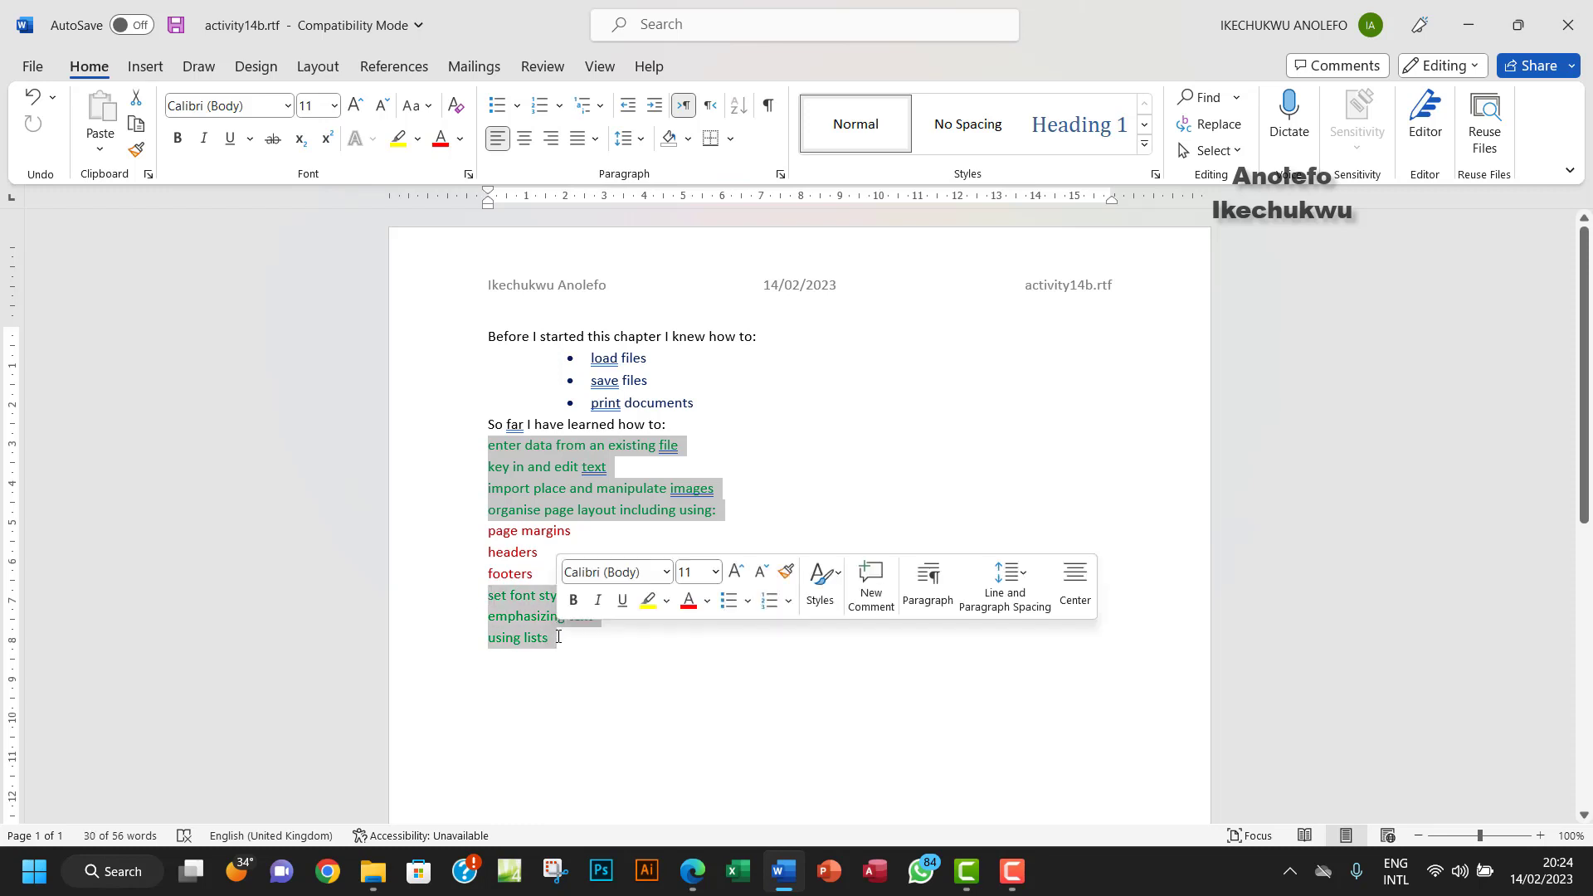
- Apply the 1) 2) 3) numbering format to the selected green lines, then return to Edge
click(561, 106)
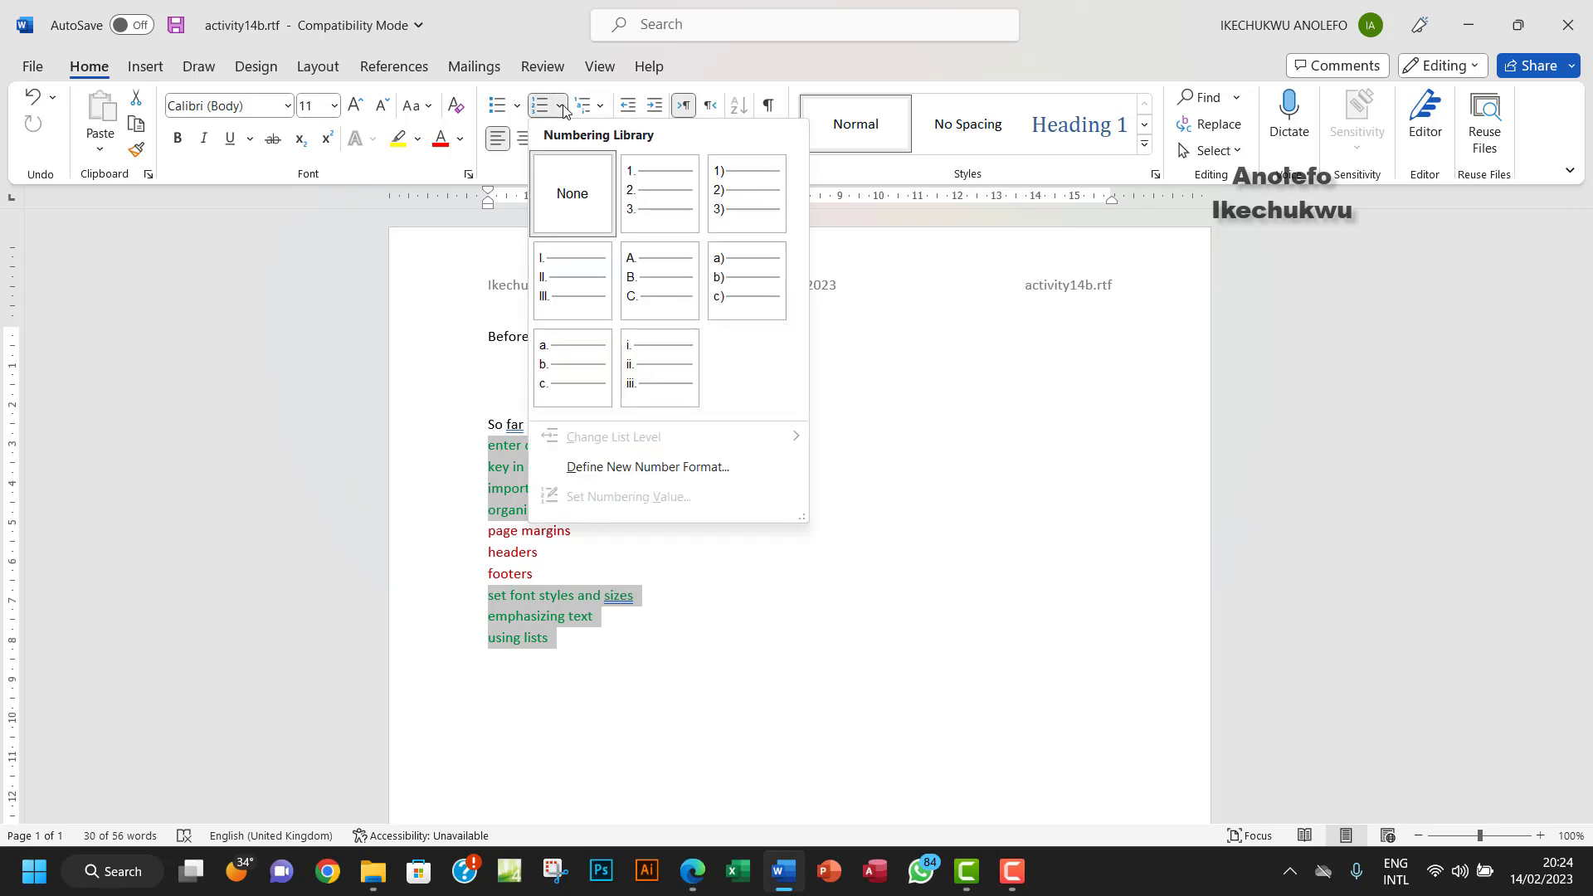
click(766, 197)
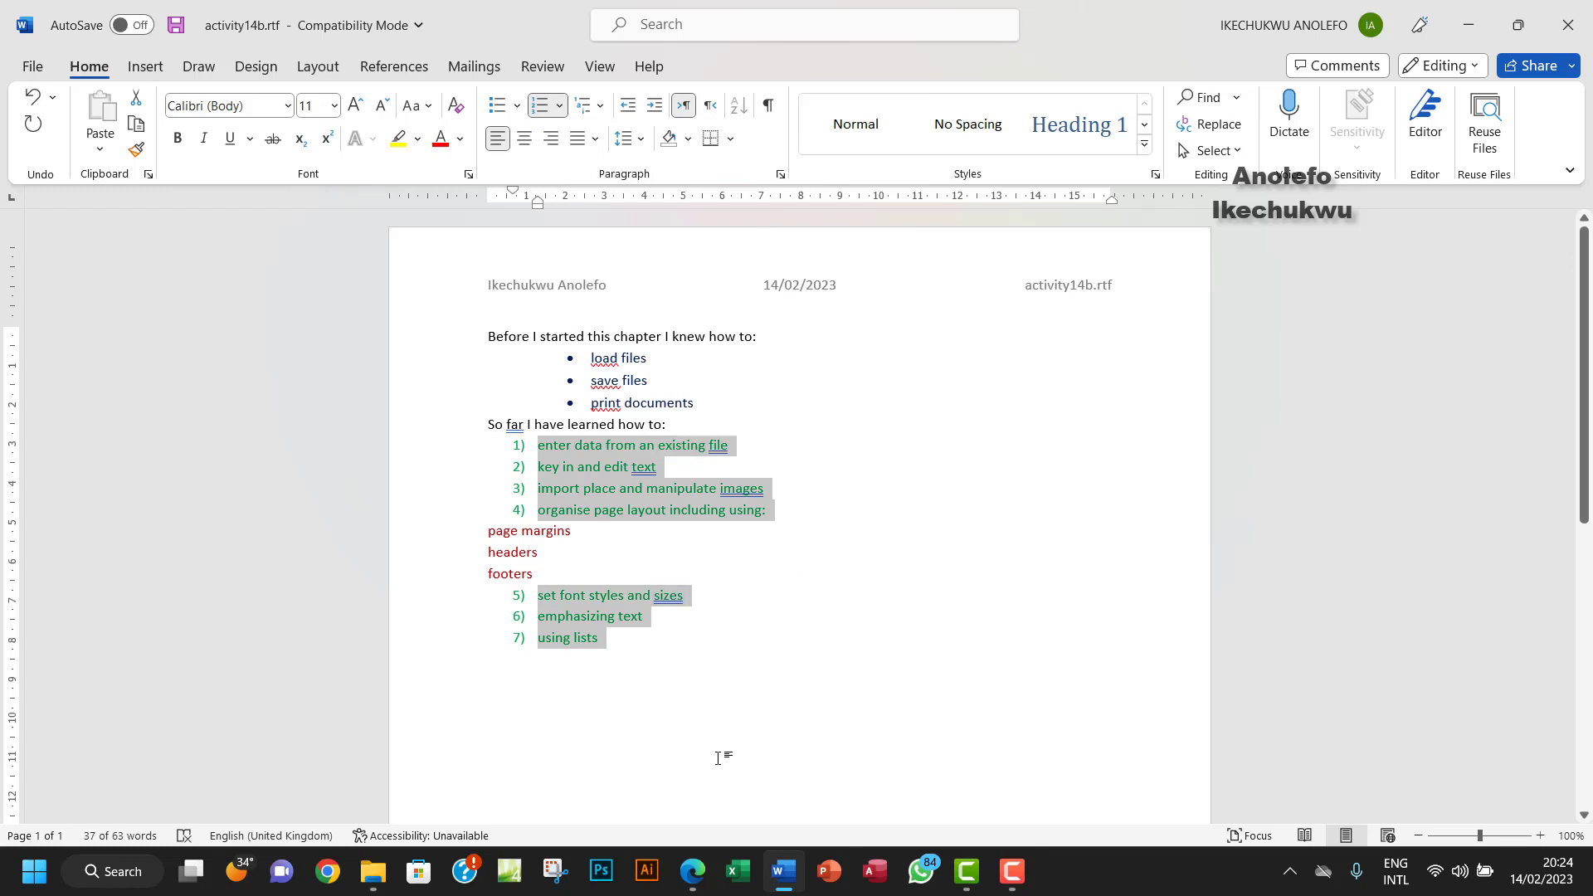
click(692, 871)
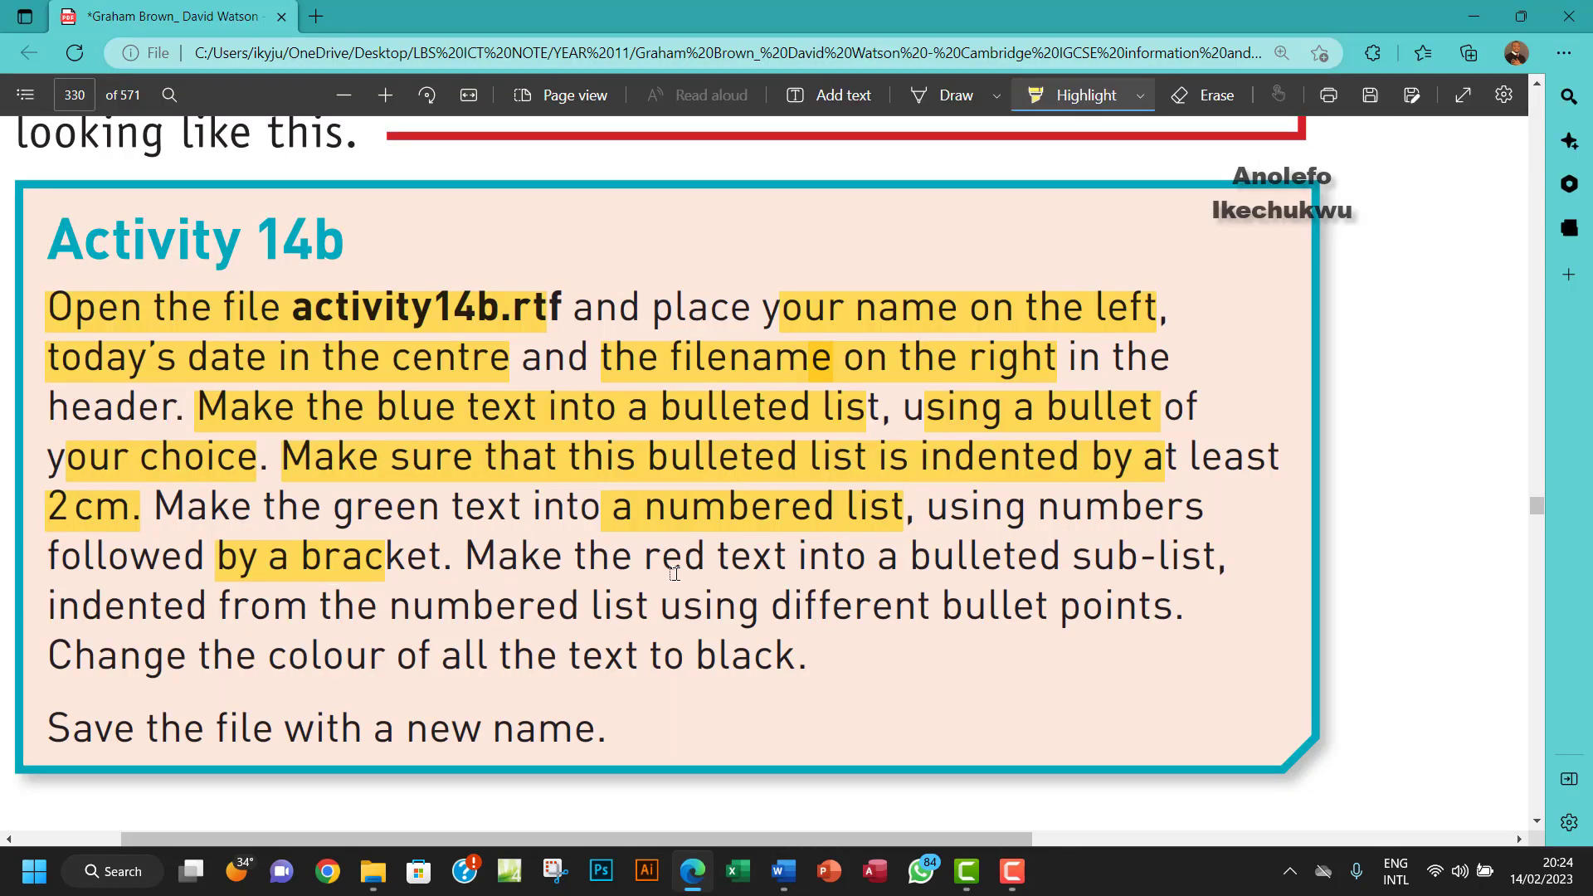
- Highlight the red-text 'bulleted sub-list' and 'using different bullet points' instructions in the PDF
drag(673, 572, 1182, 564)
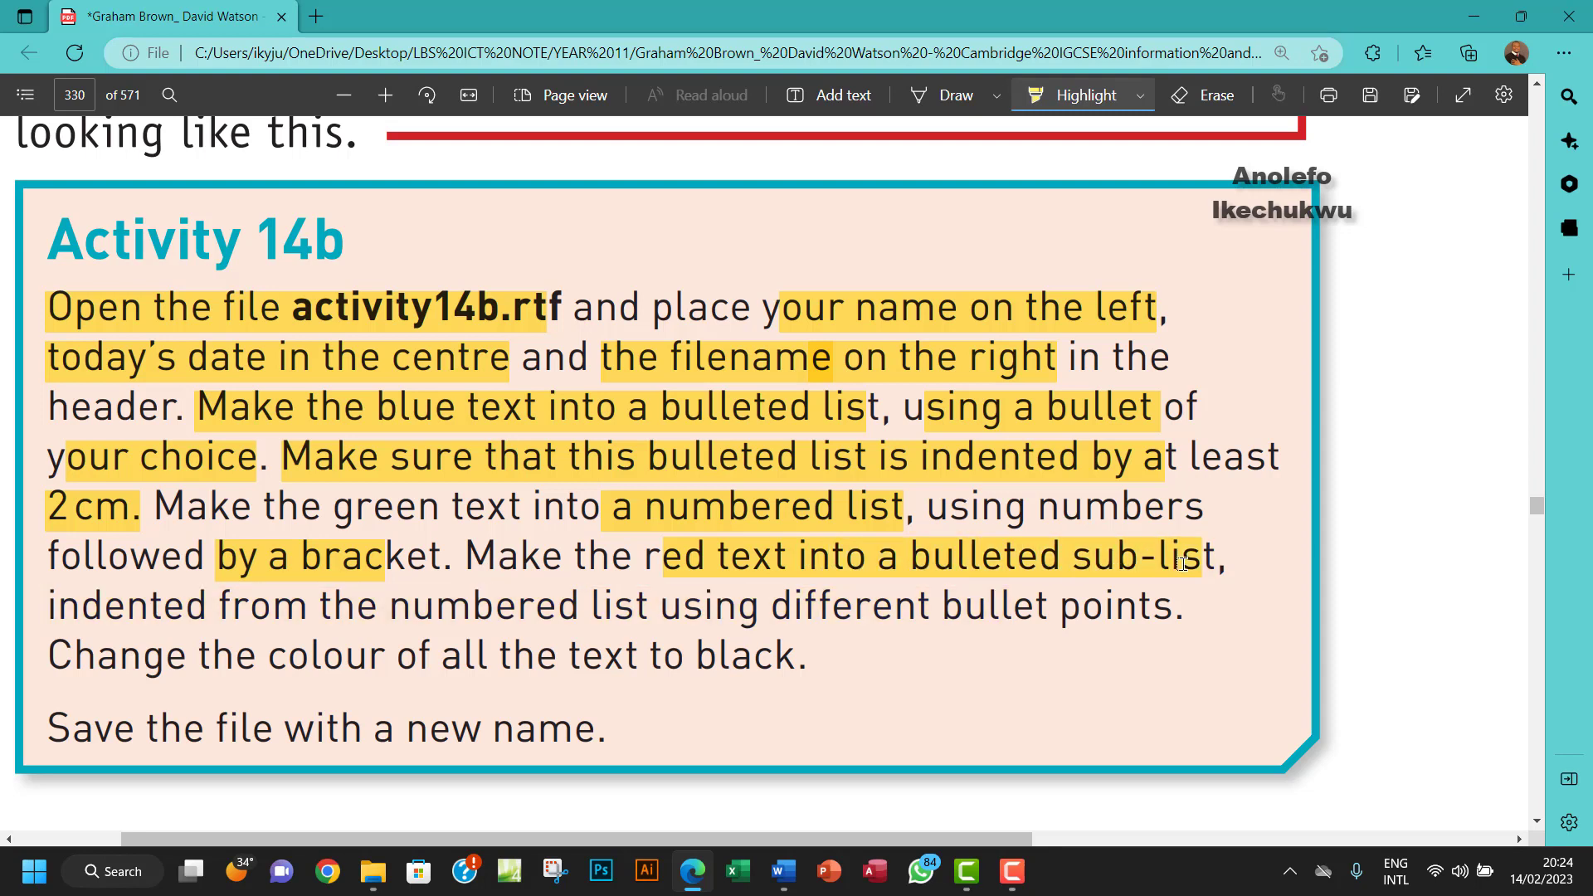
drag(1182, 564, 1183, 564)
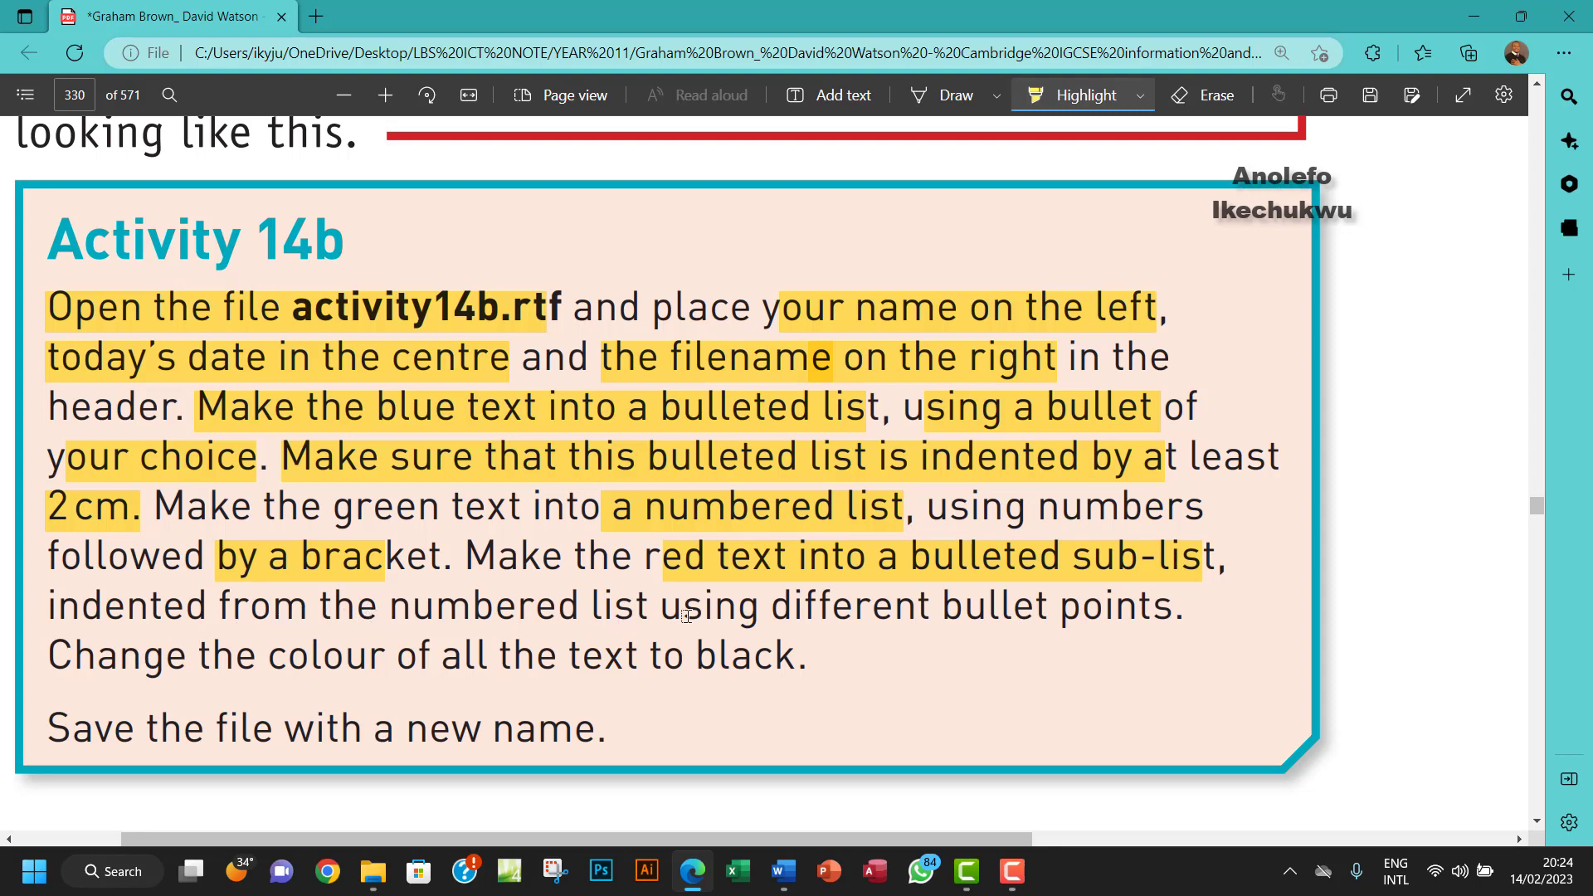
drag(614, 612, 1163, 608)
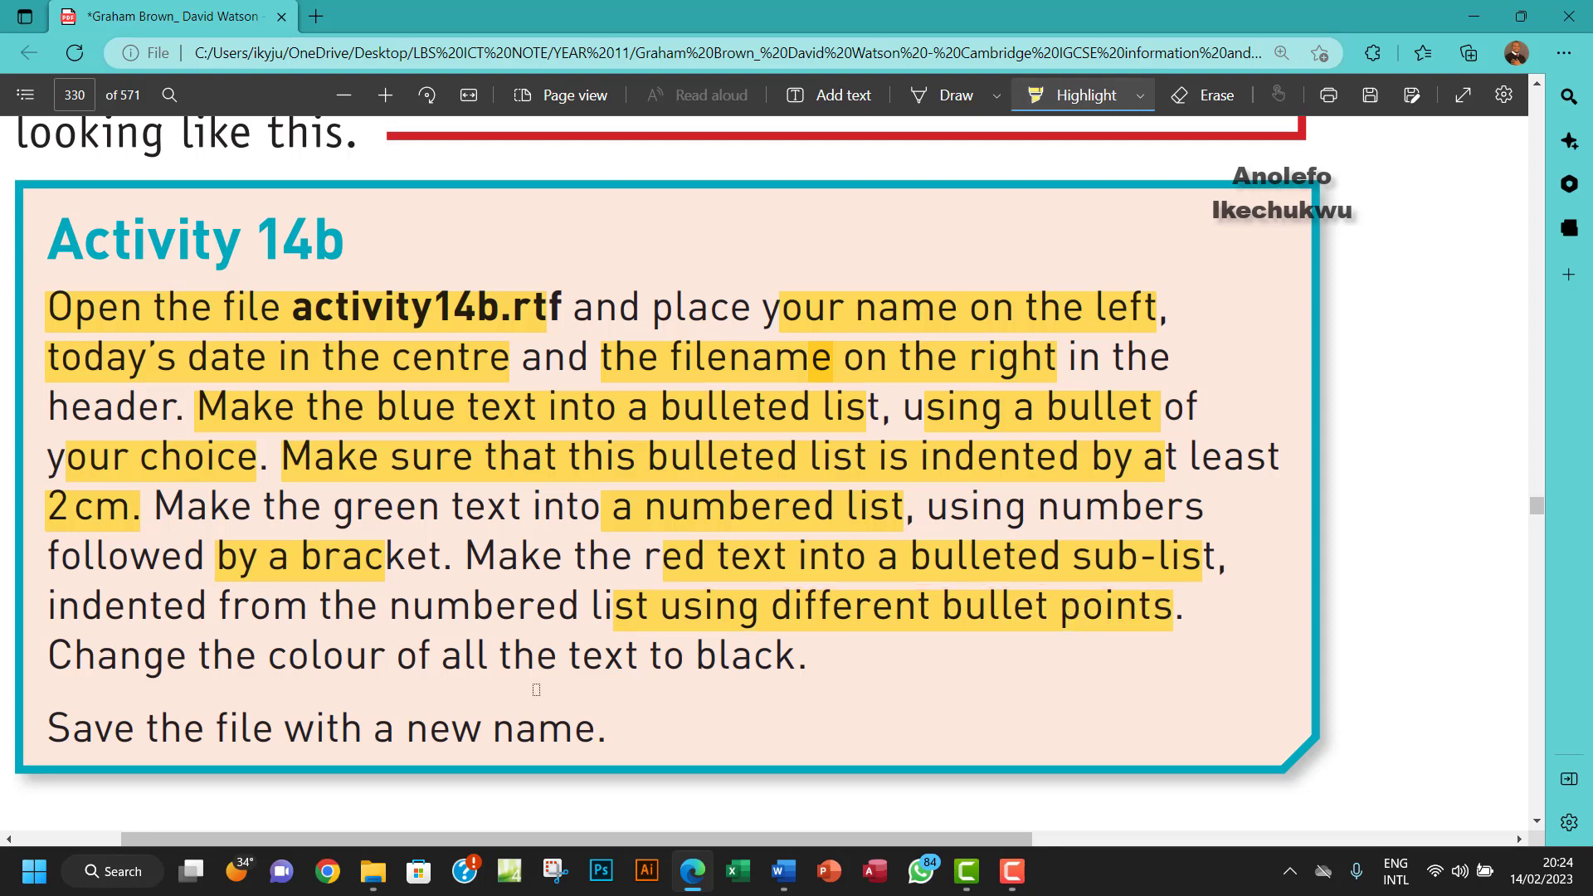
click(688, 705)
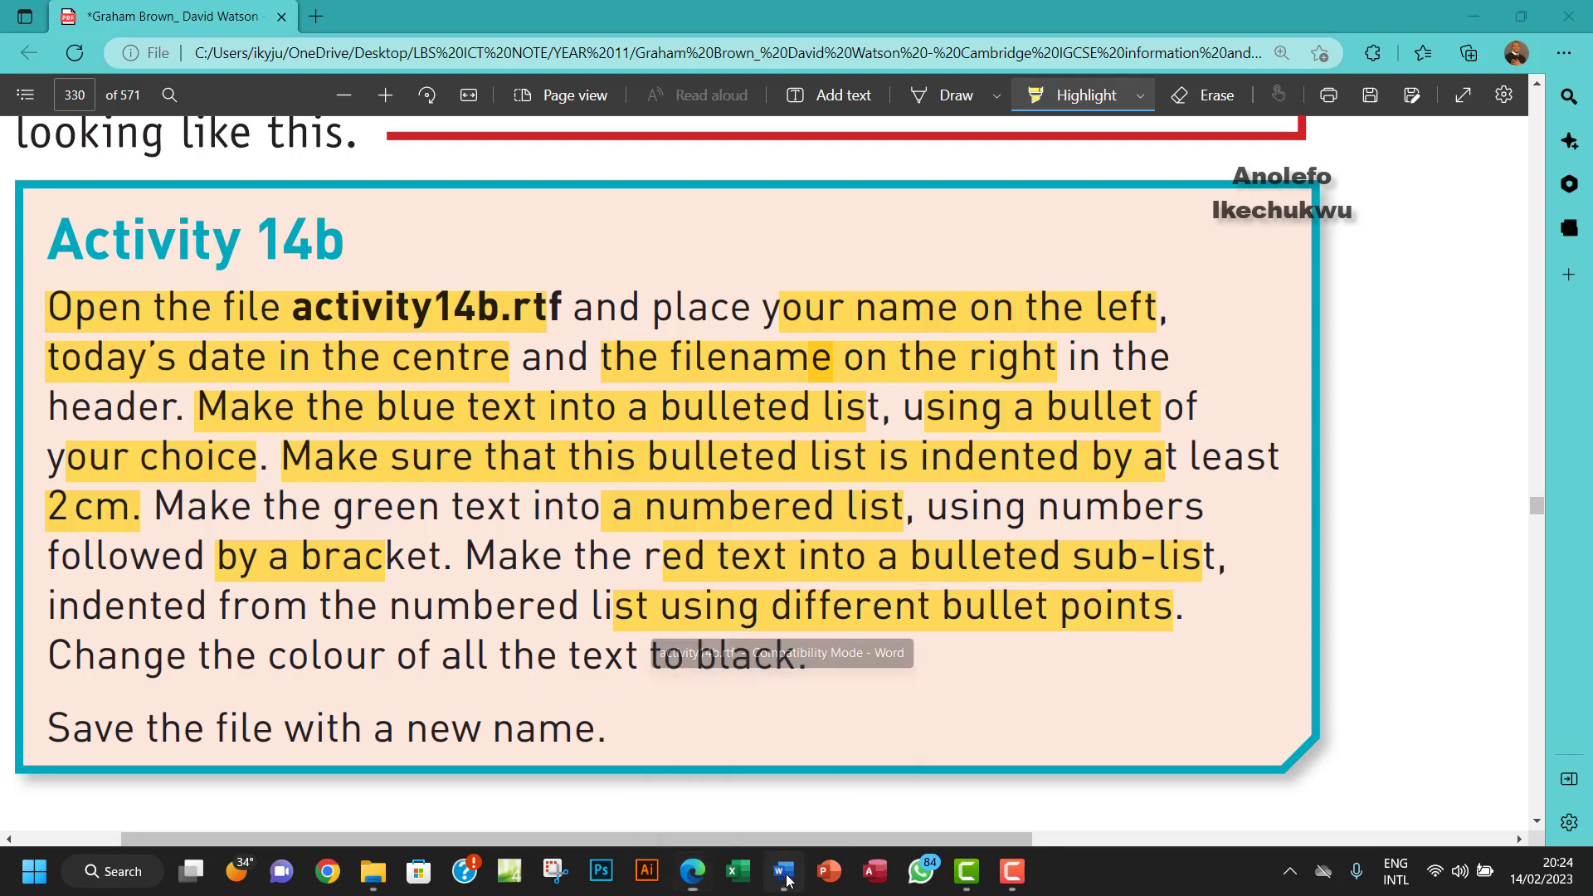
- Give the red page margins, headers and footers lines a different coloured bullet
drag(483, 531, 536, 577)
click(516, 106)
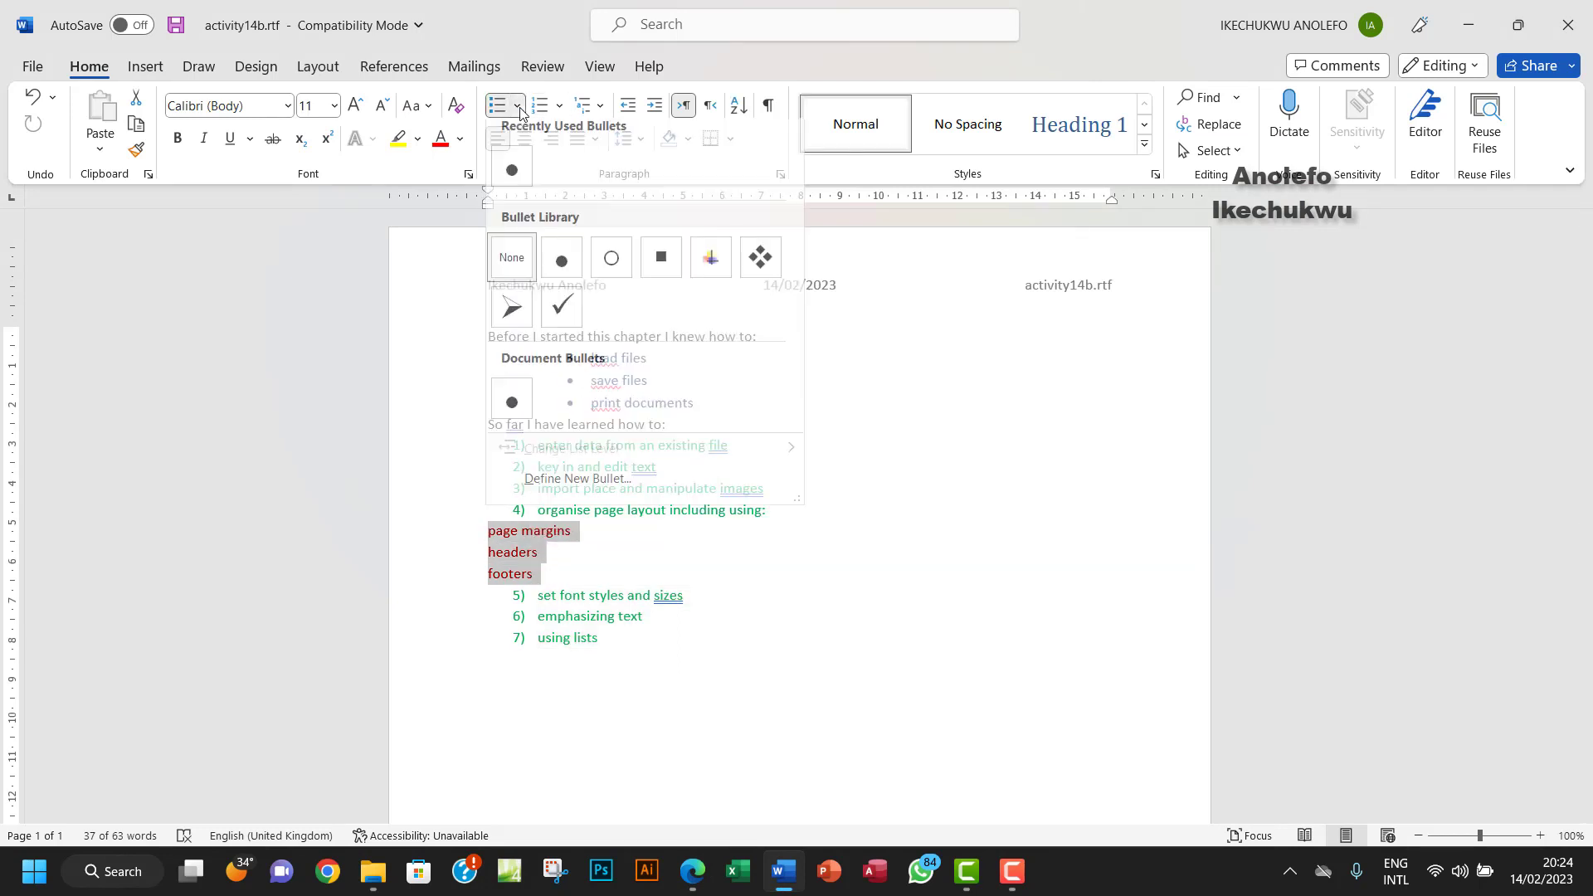
click(711, 267)
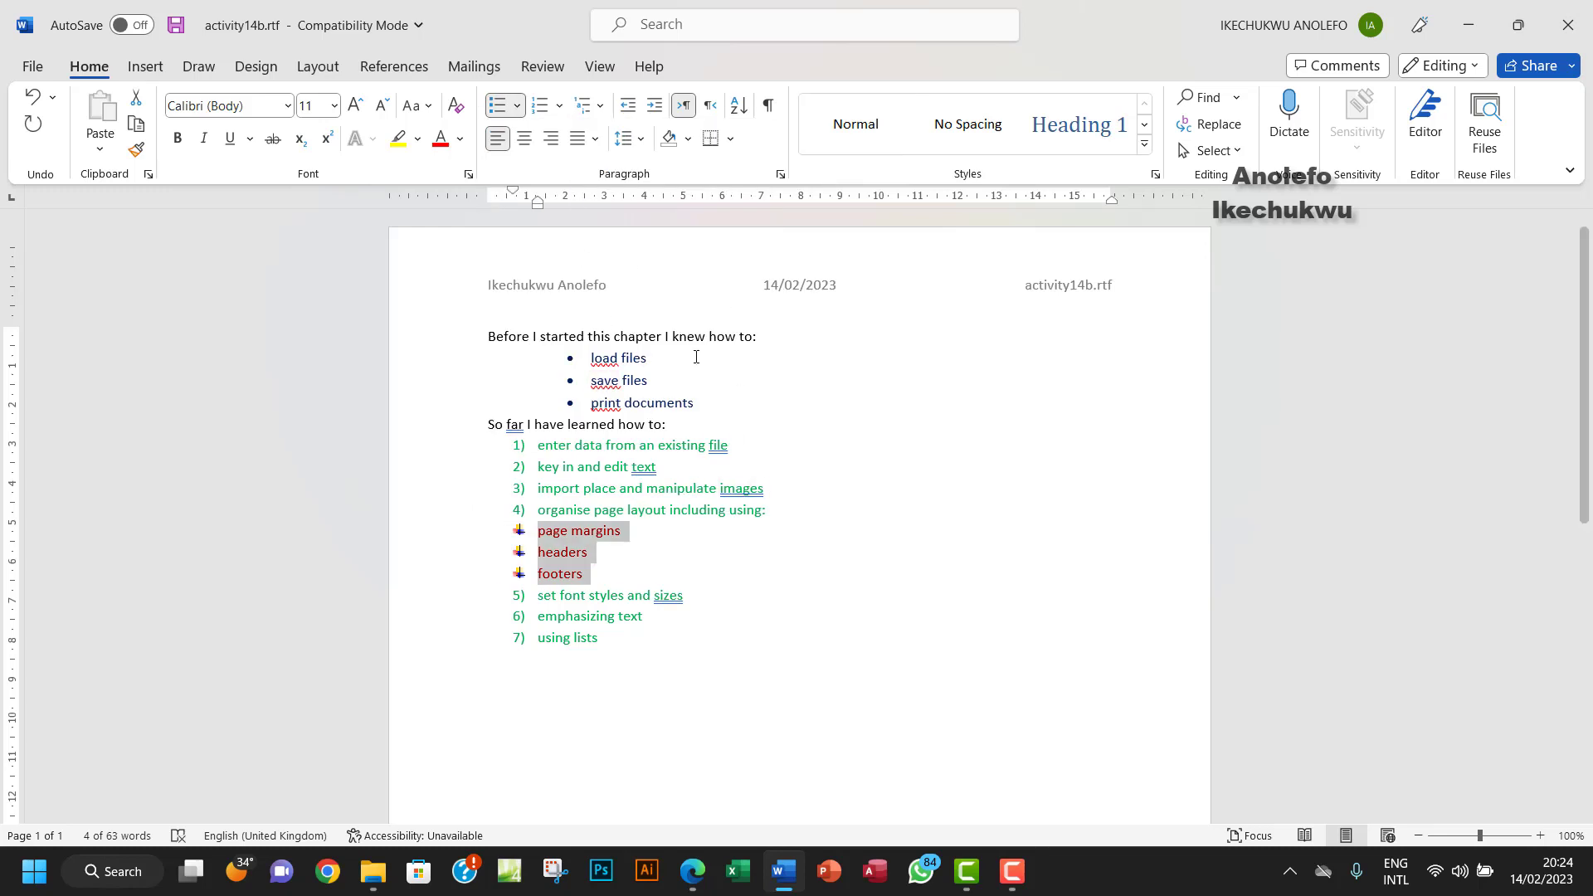
- Indent those red lines 2 cm before text so they form a sub-list
click(780, 175)
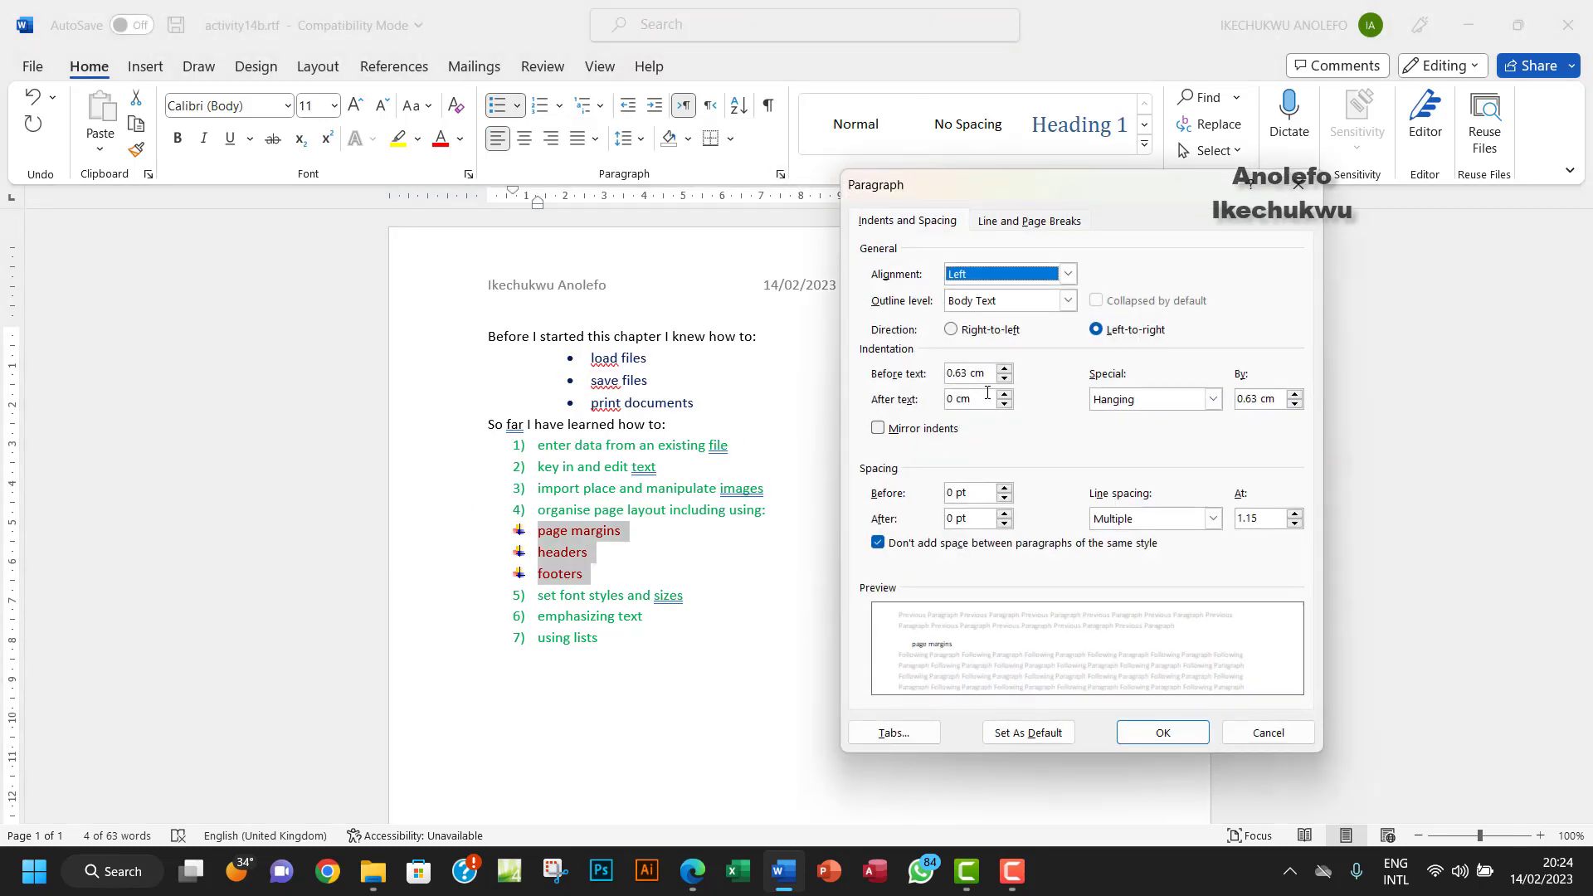
drag(981, 374, 924, 375)
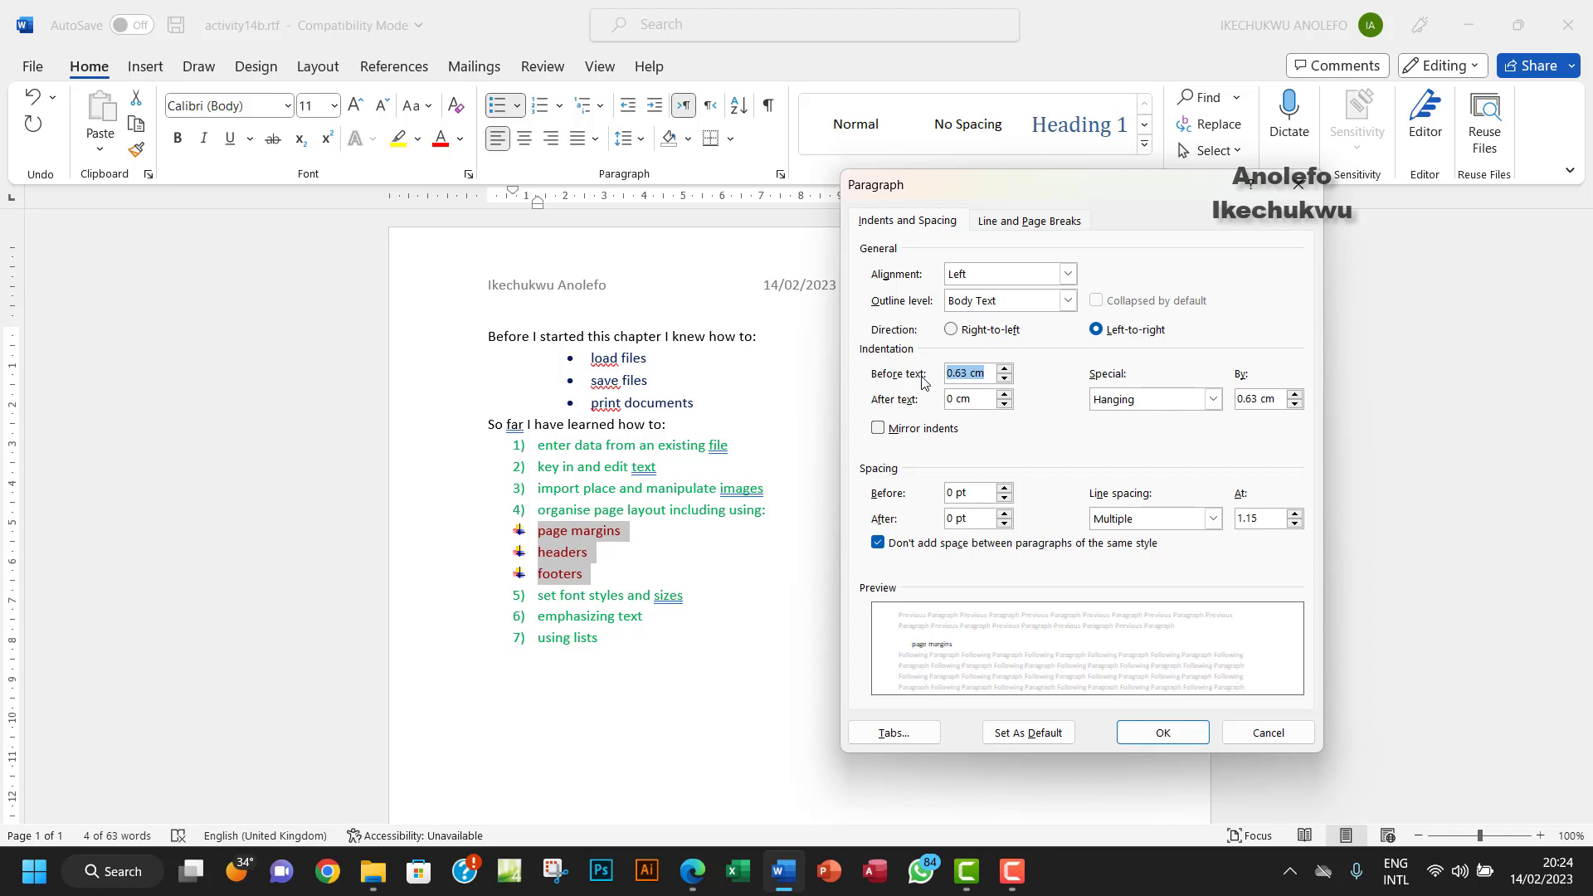
text(2)
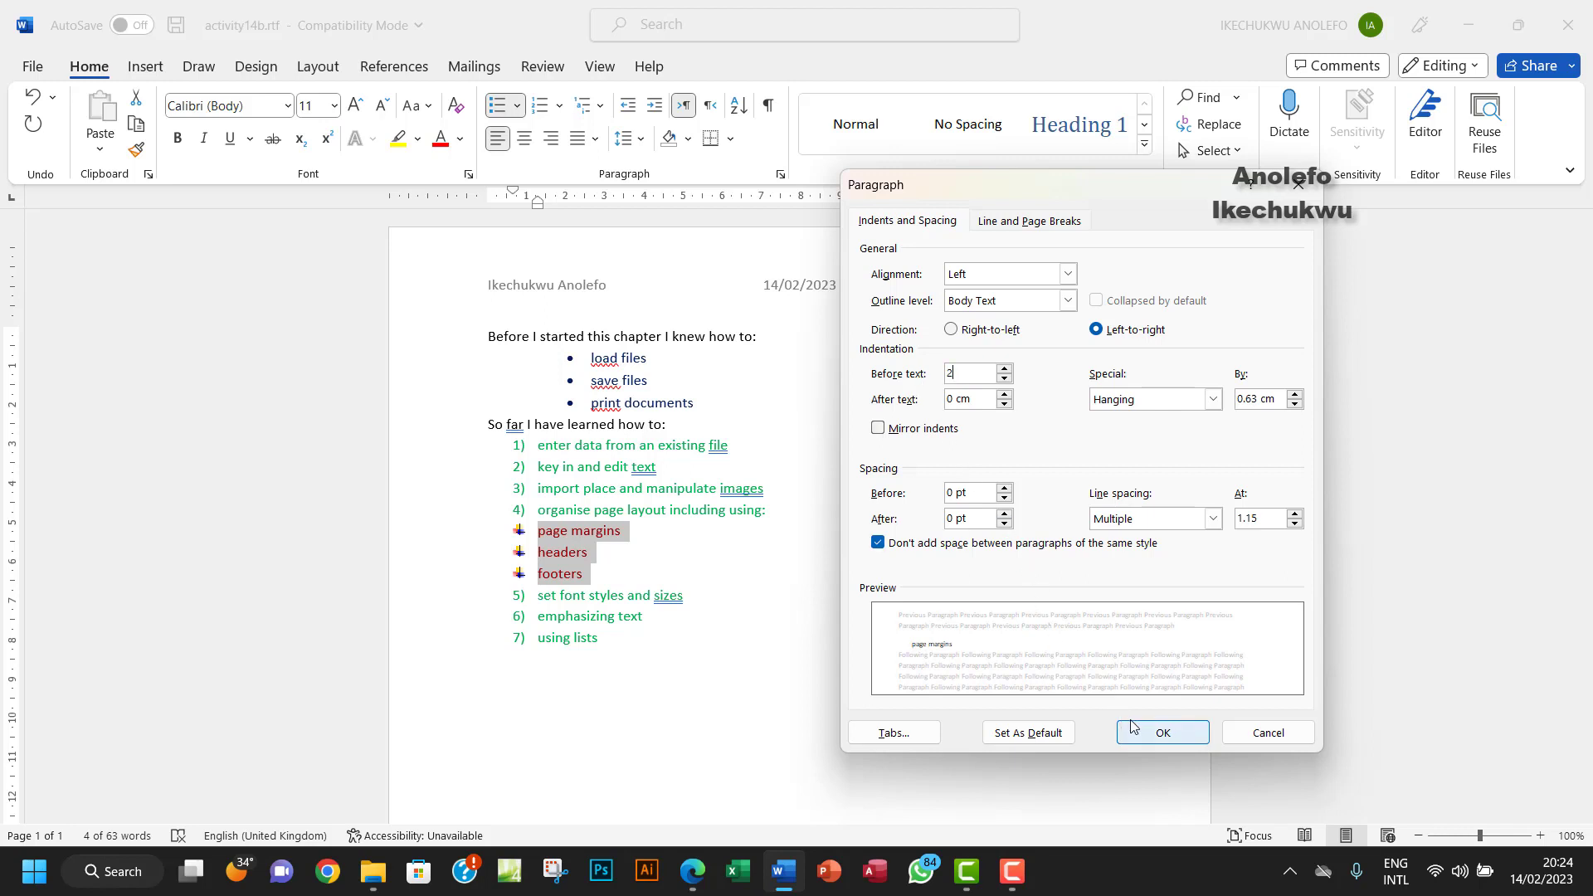
click(1174, 736)
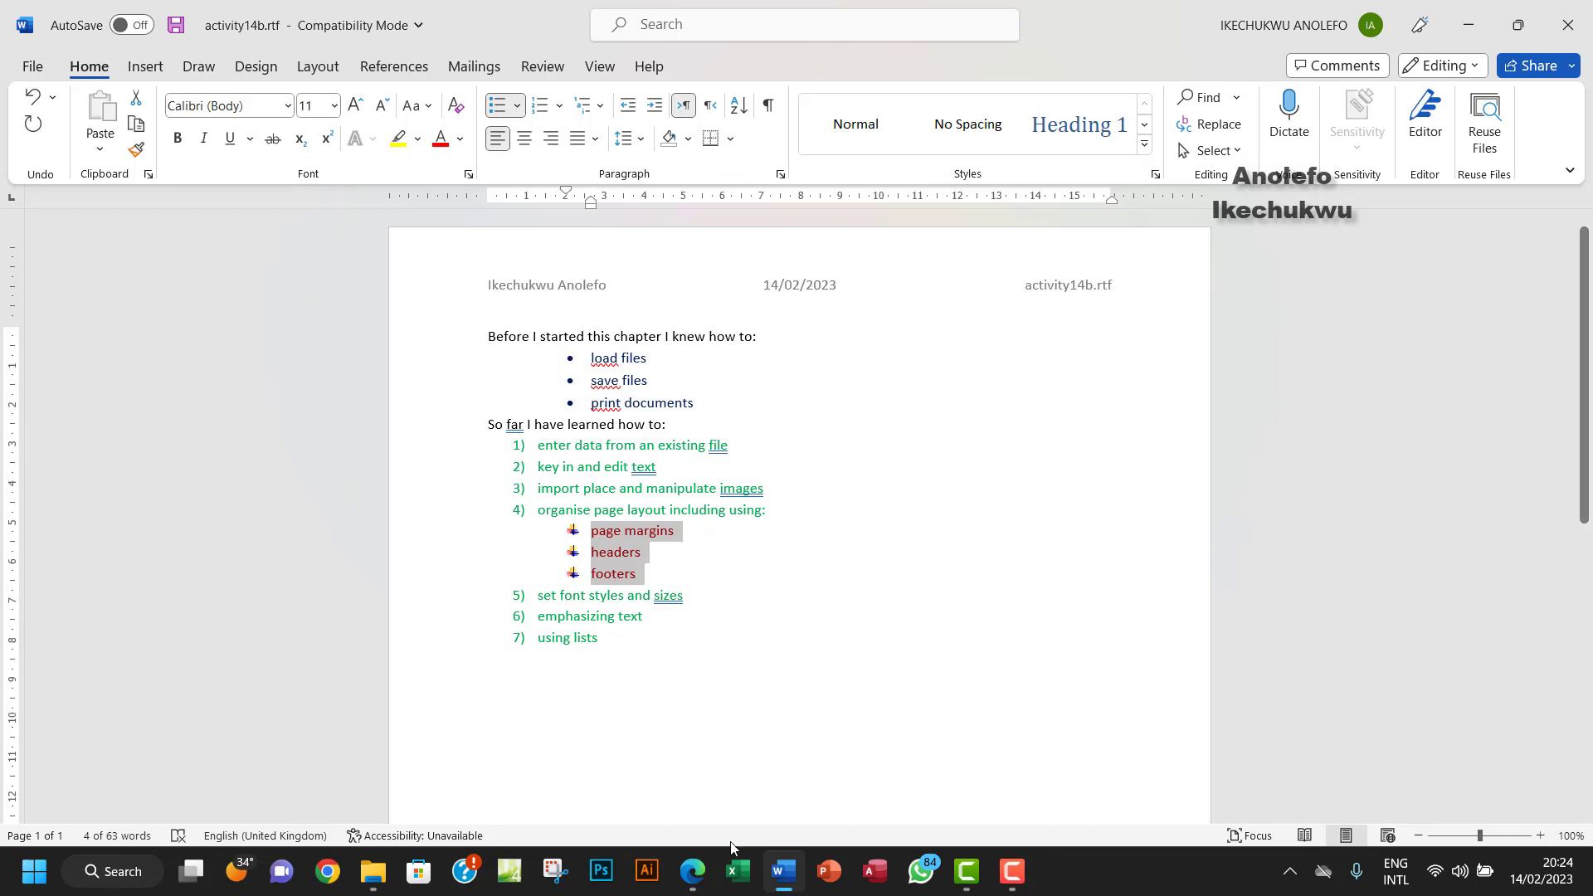
click(693, 871)
- Scroll down through the Activity 14b instructions in the PDF
scroll(772, 616, down, 1)
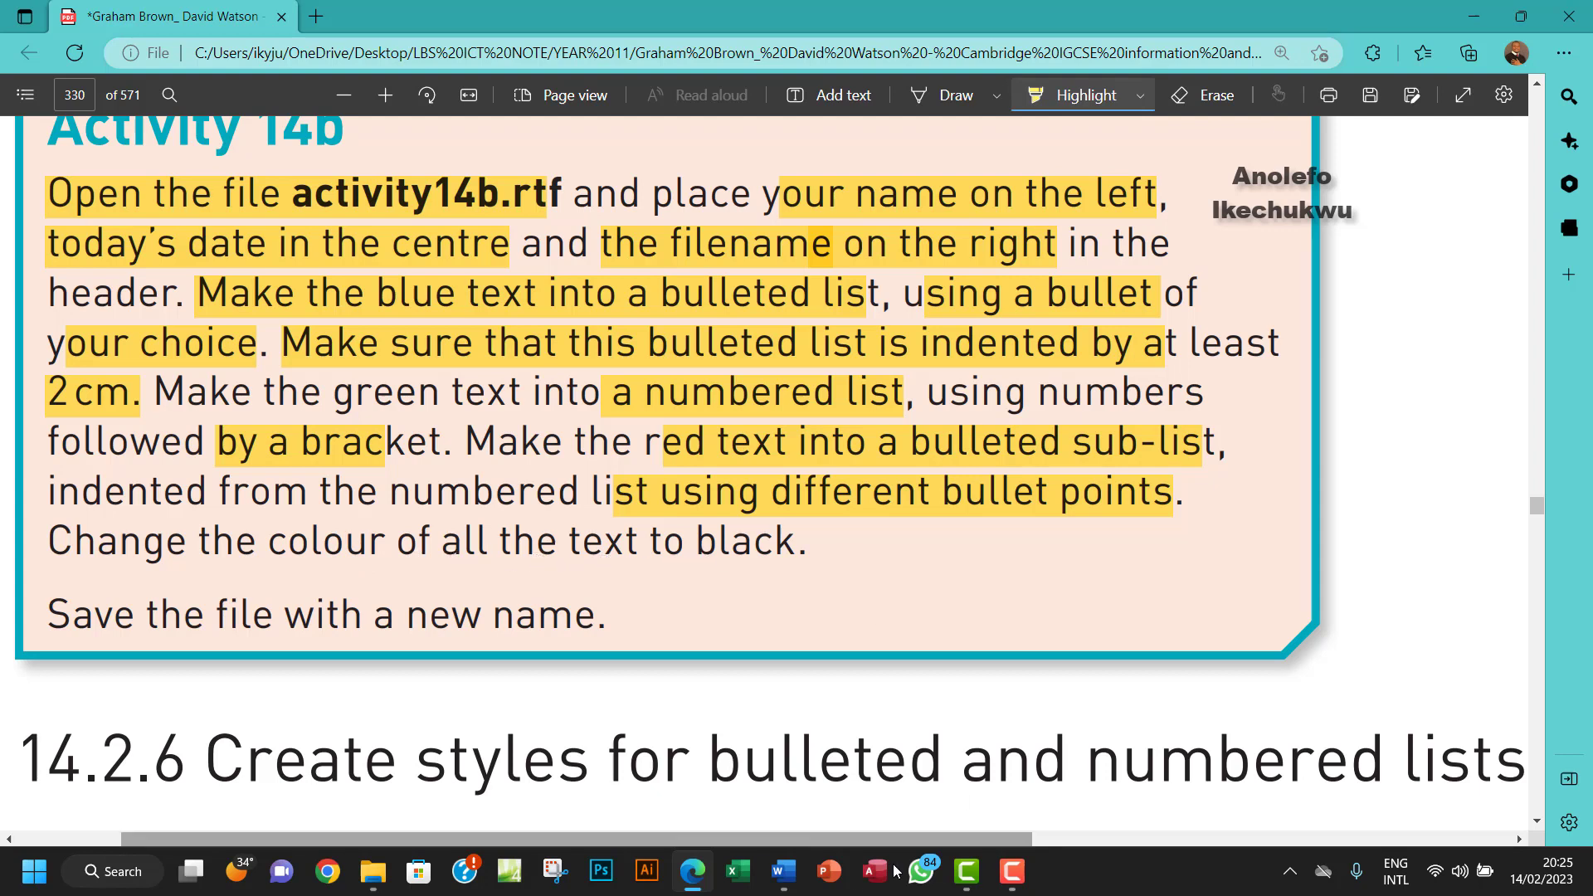
- Select the whole document and set its font colour to Automatic black
click(783, 871)
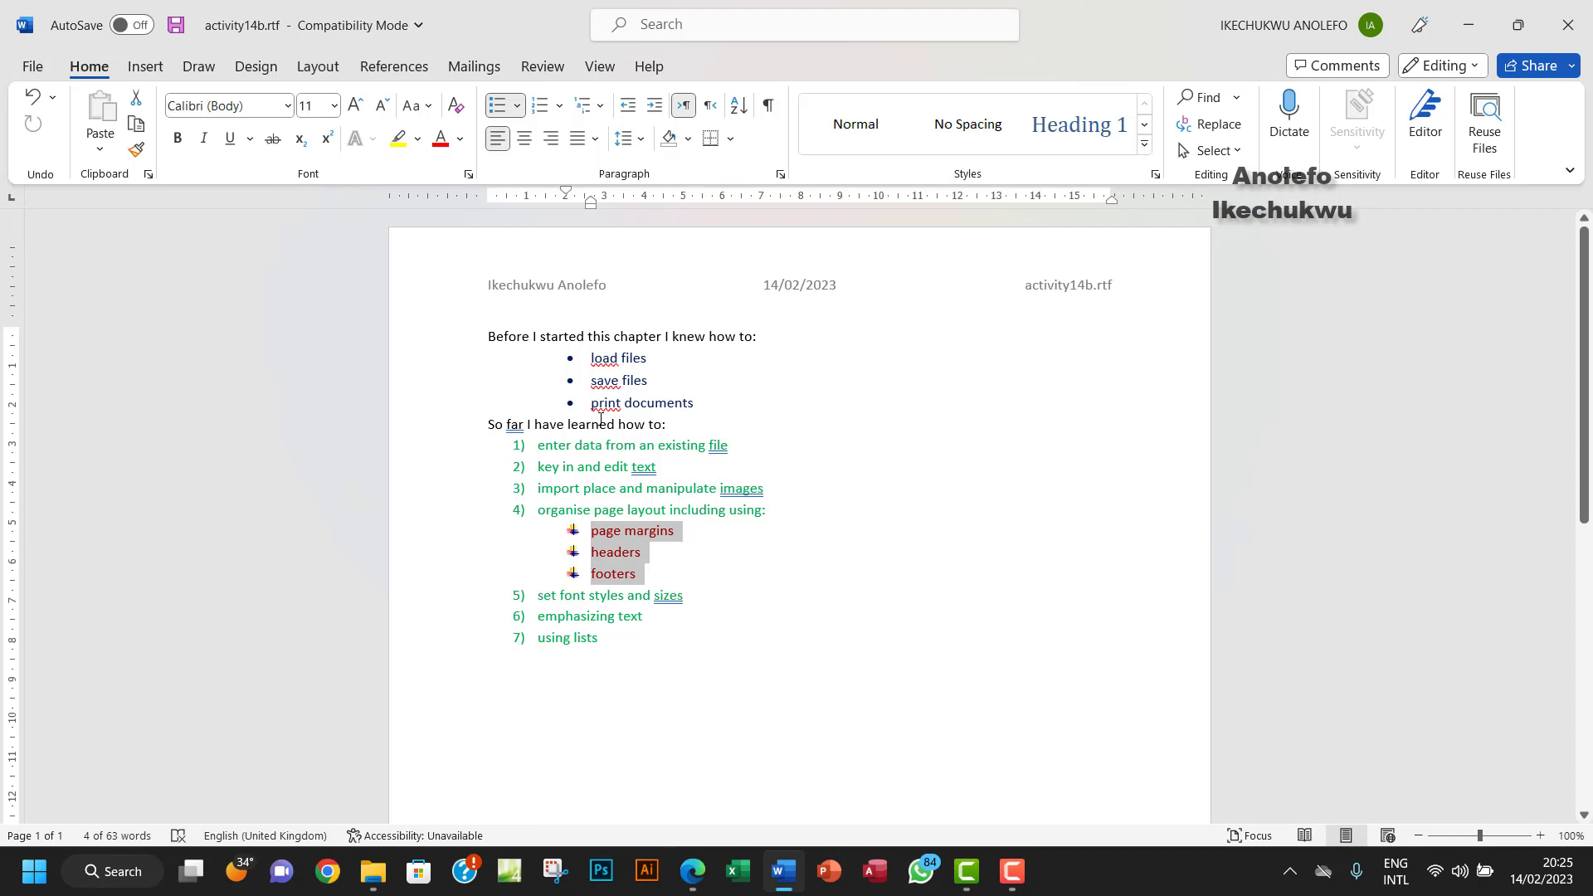
key(ctrl+a)
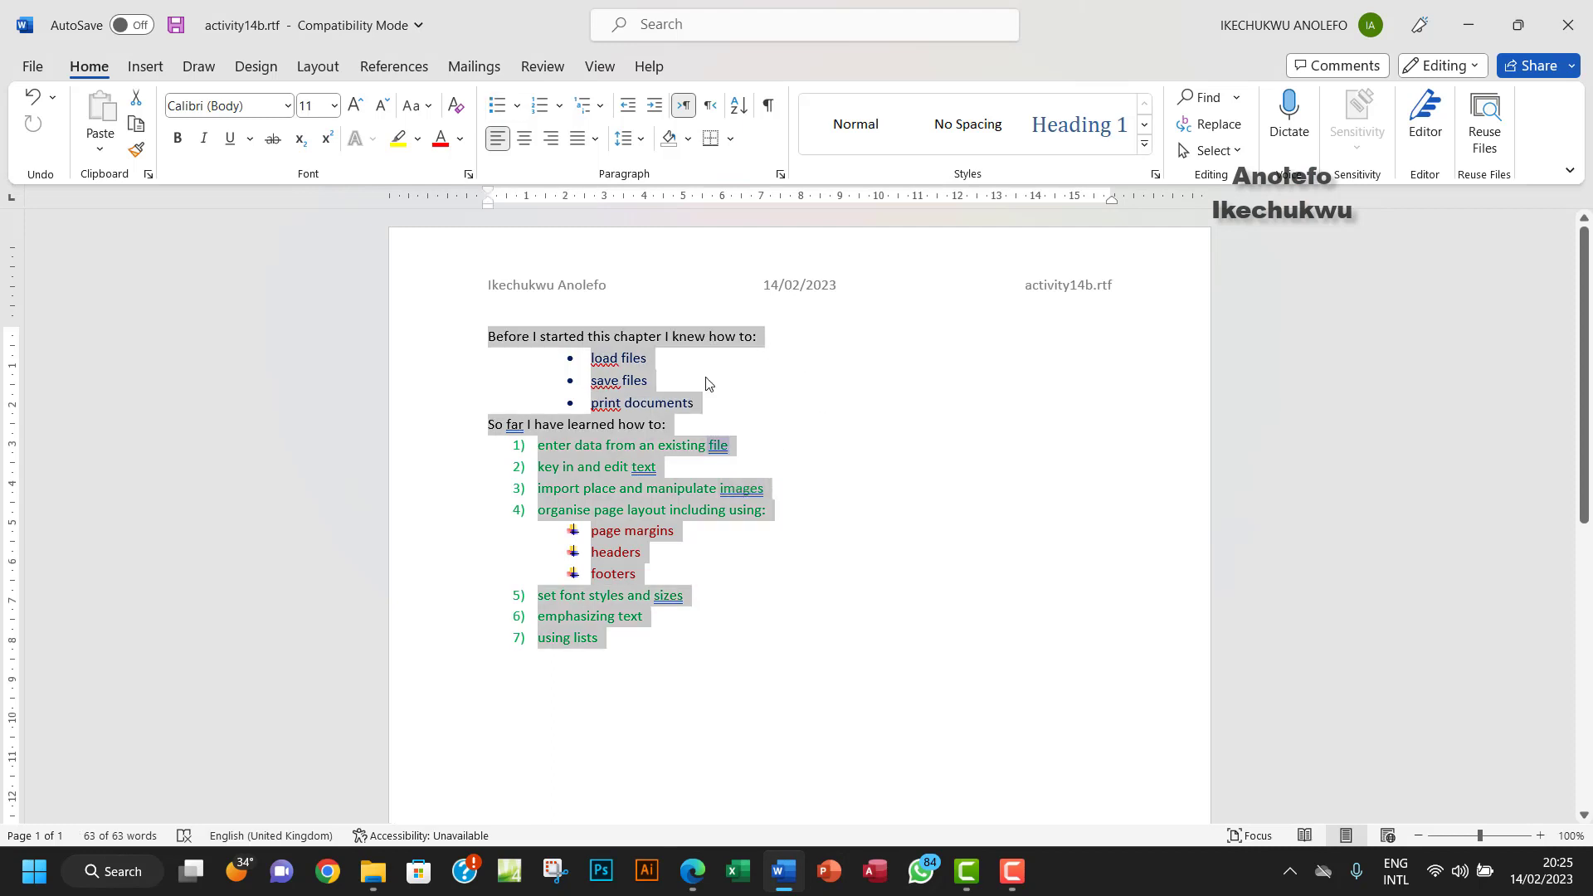
click(460, 139)
click(470, 168)
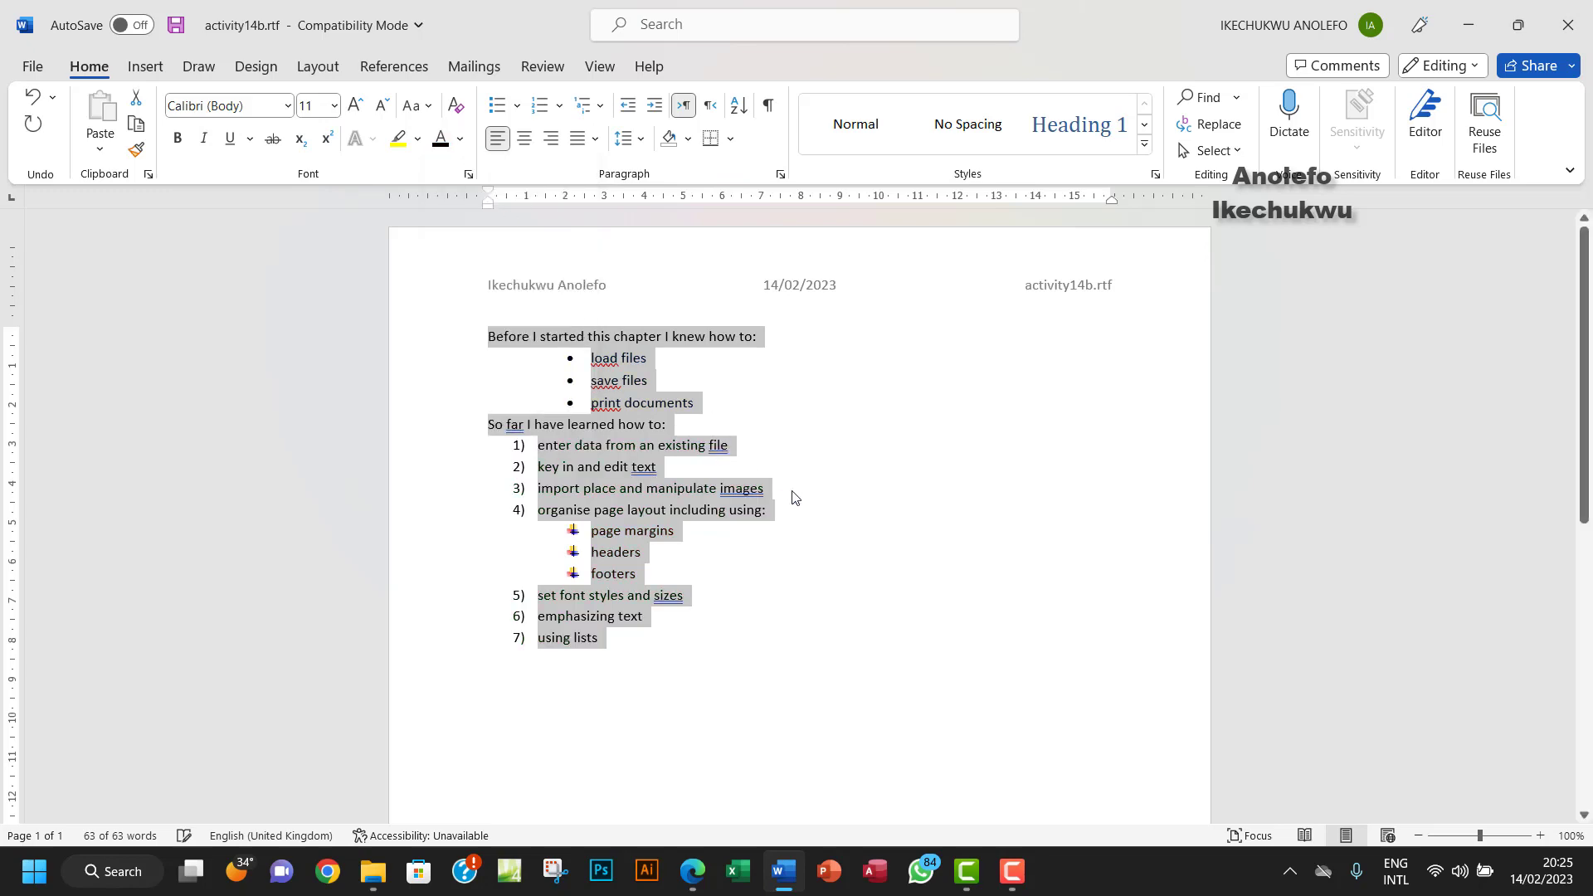
click(894, 496)
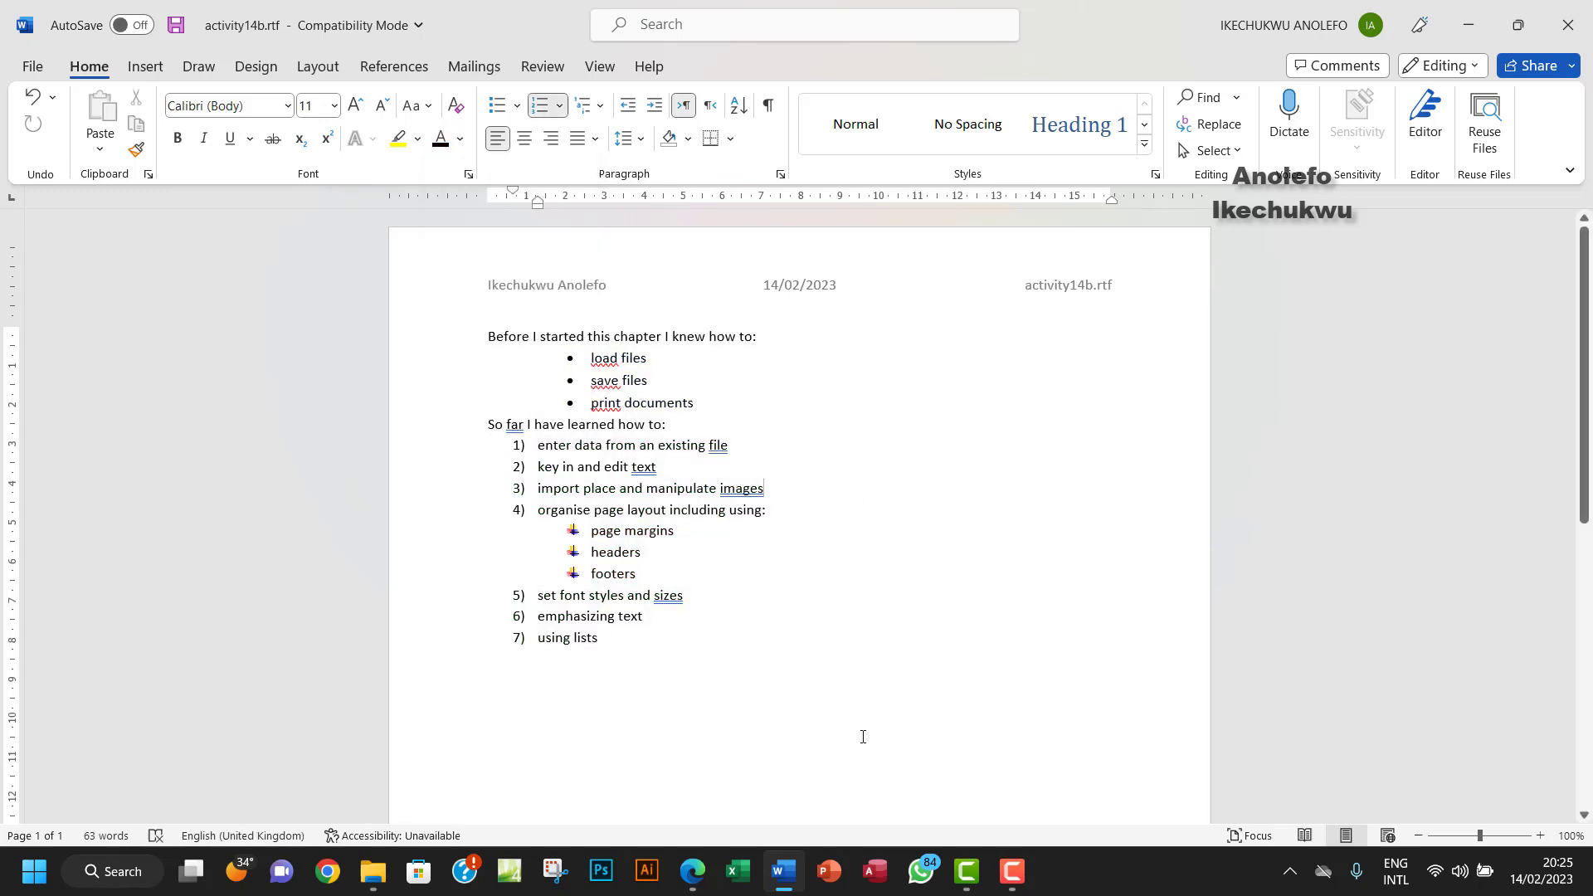
click(693, 871)
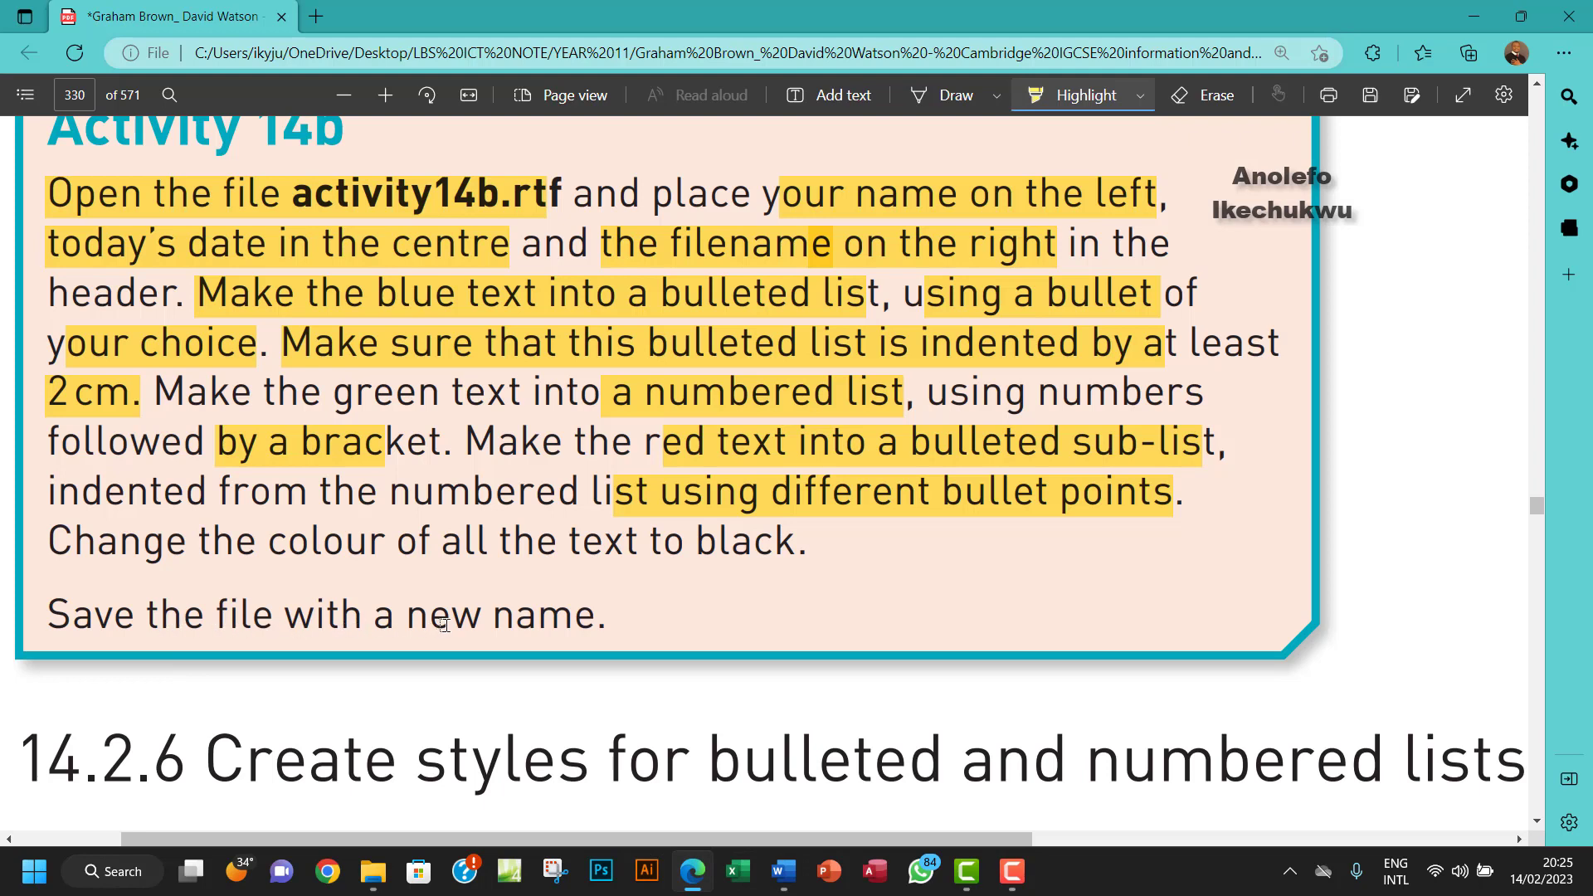
- Scroll the PDF back up to the Activity 14b box, then return to Word
scroll(559, 621, up, 1)
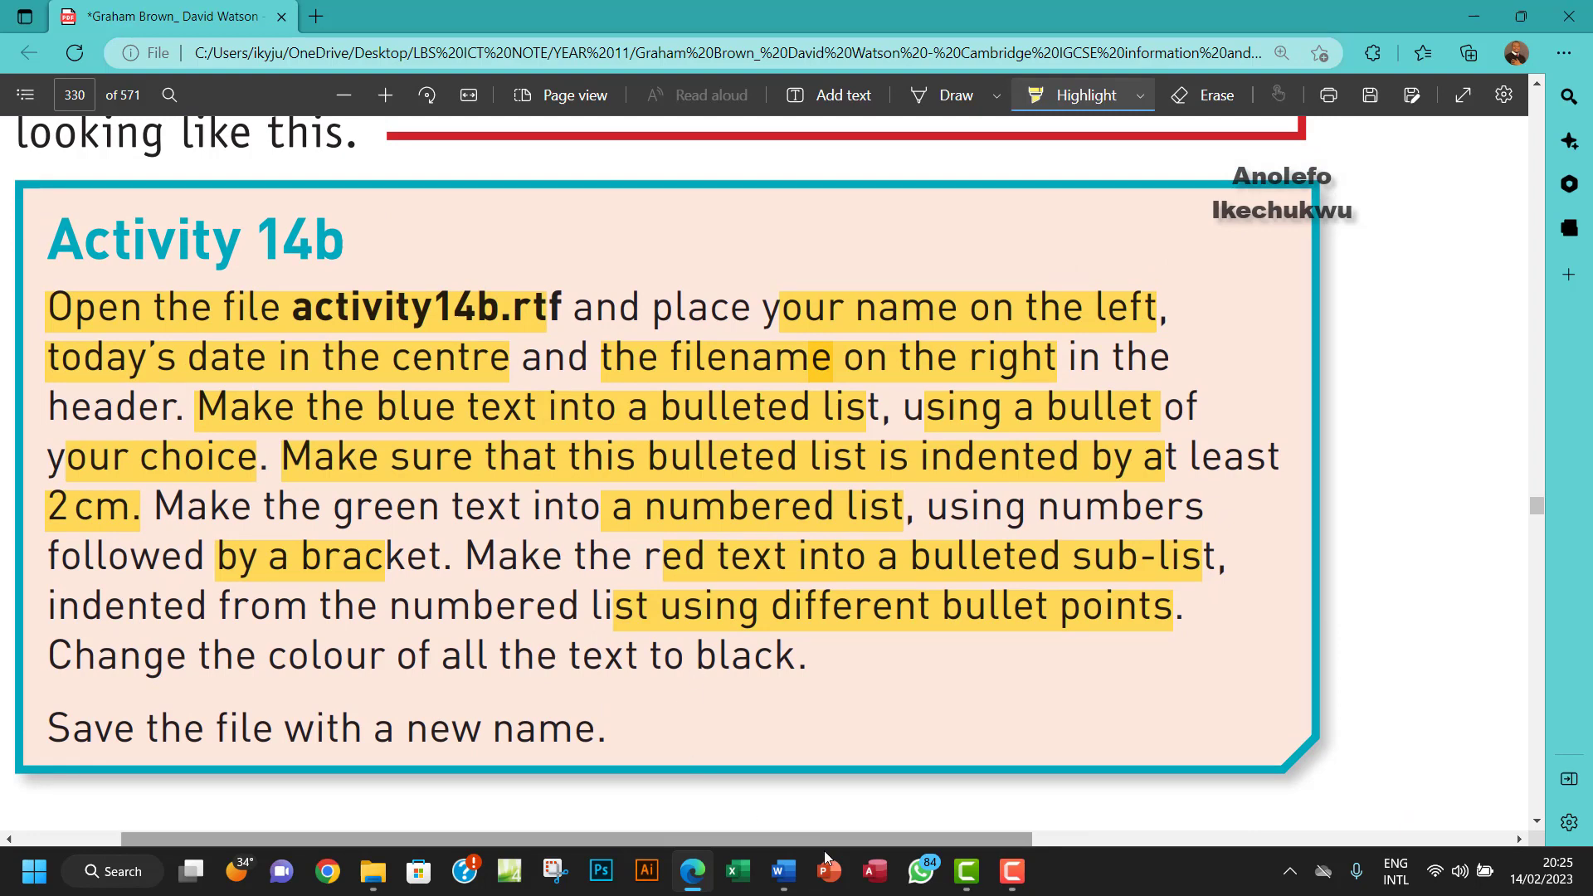
key(alt+Tab)
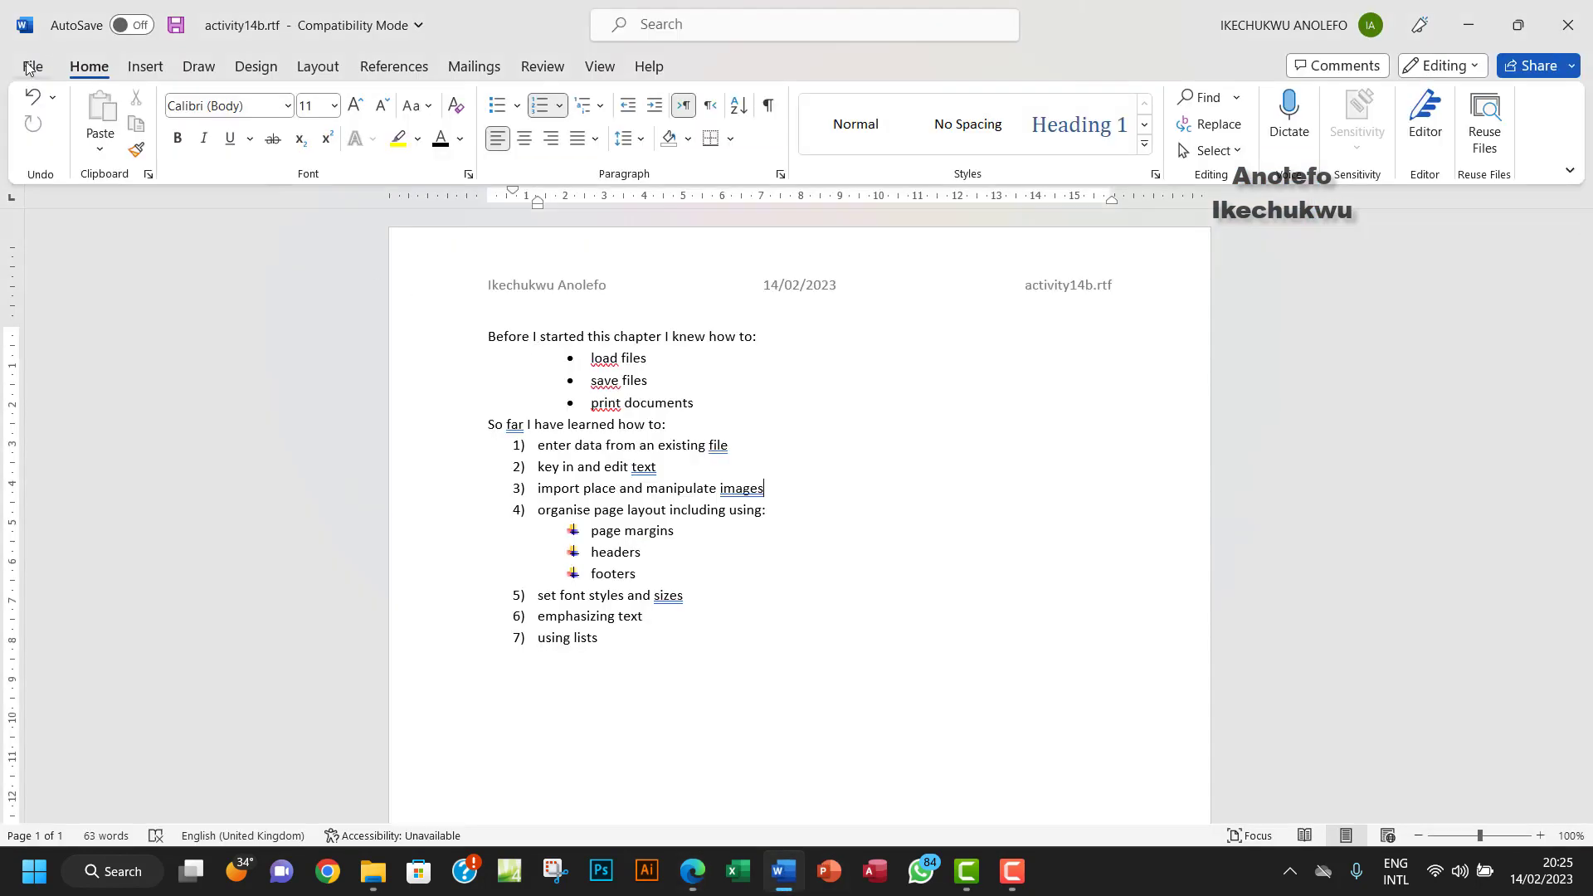
- Save as Word Document activity14b.docx in Desktop's Chapter 14 tasks files folder, accepting the format upgrade
click(33, 65)
click(68, 343)
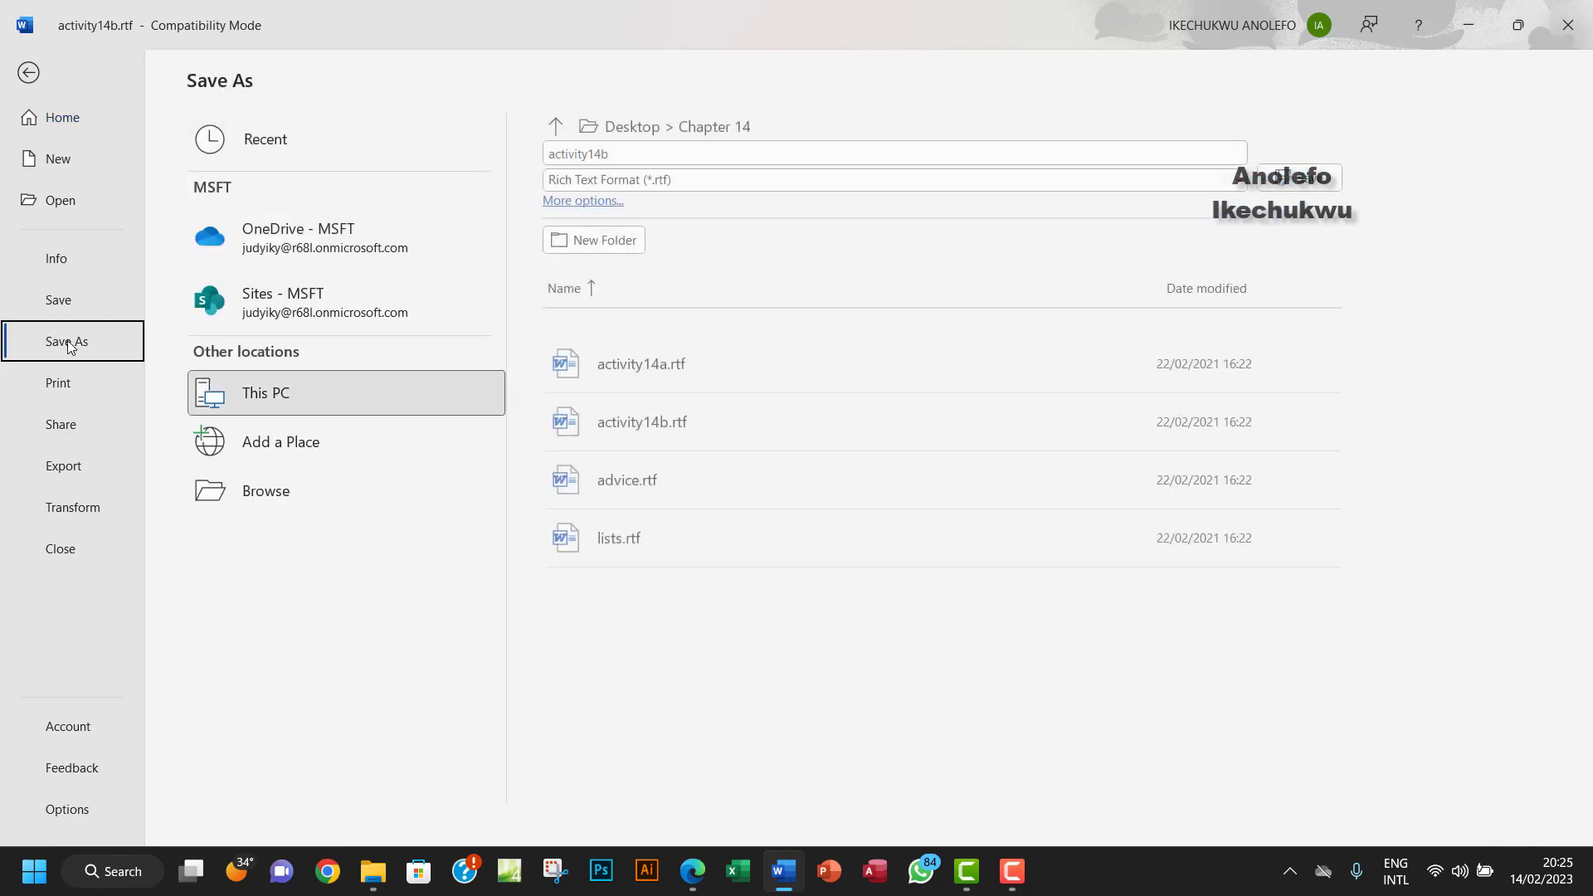
click(263, 474)
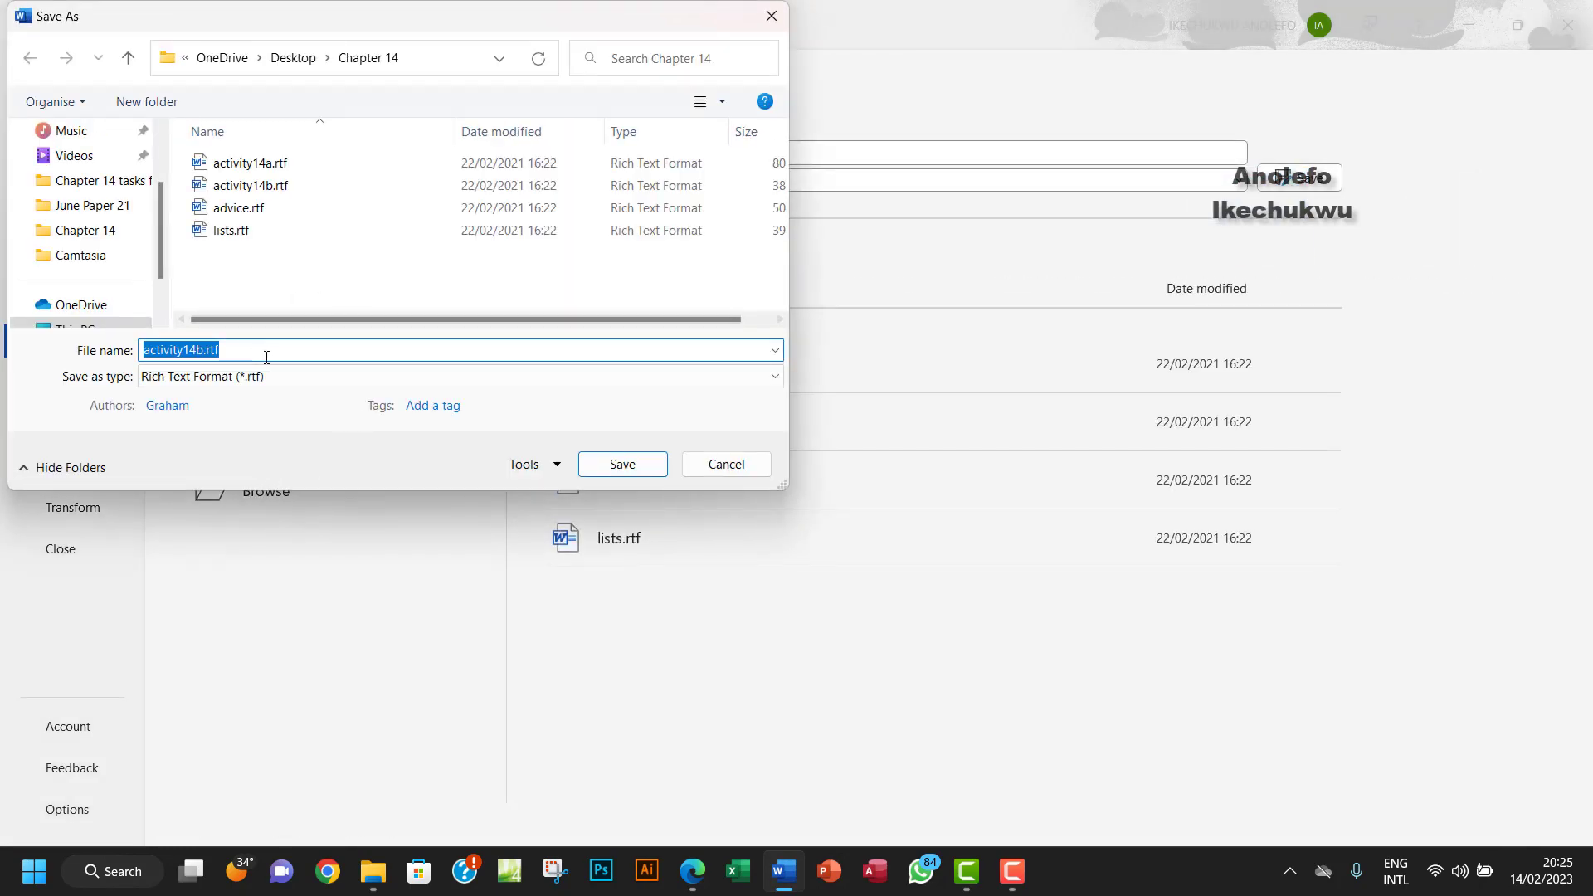
click(128, 58)
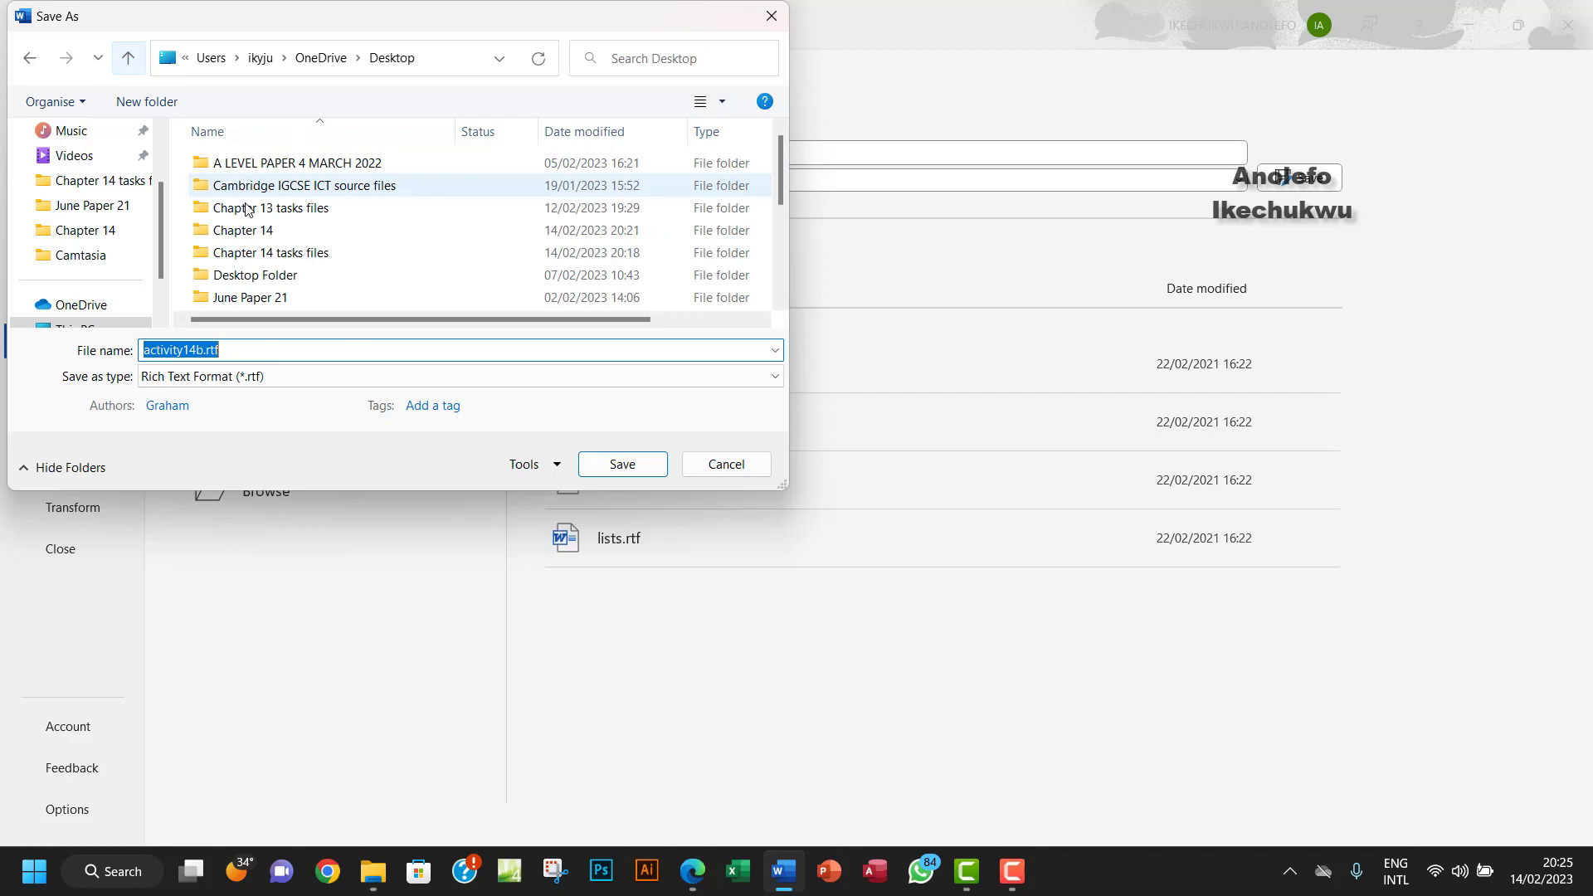
double_click(290, 253)
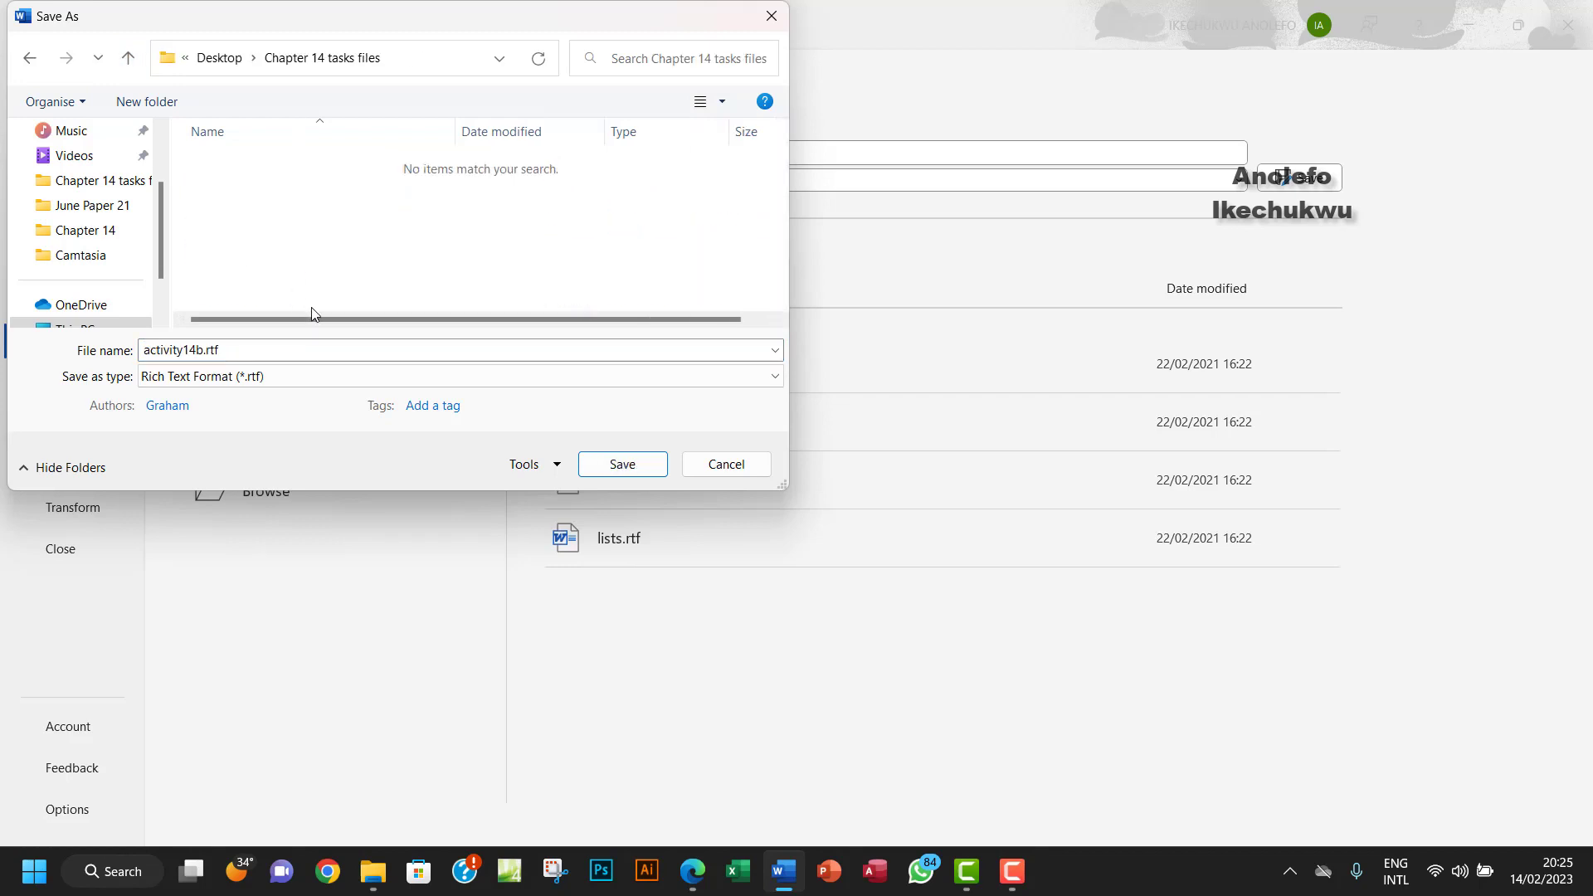
click(232, 378)
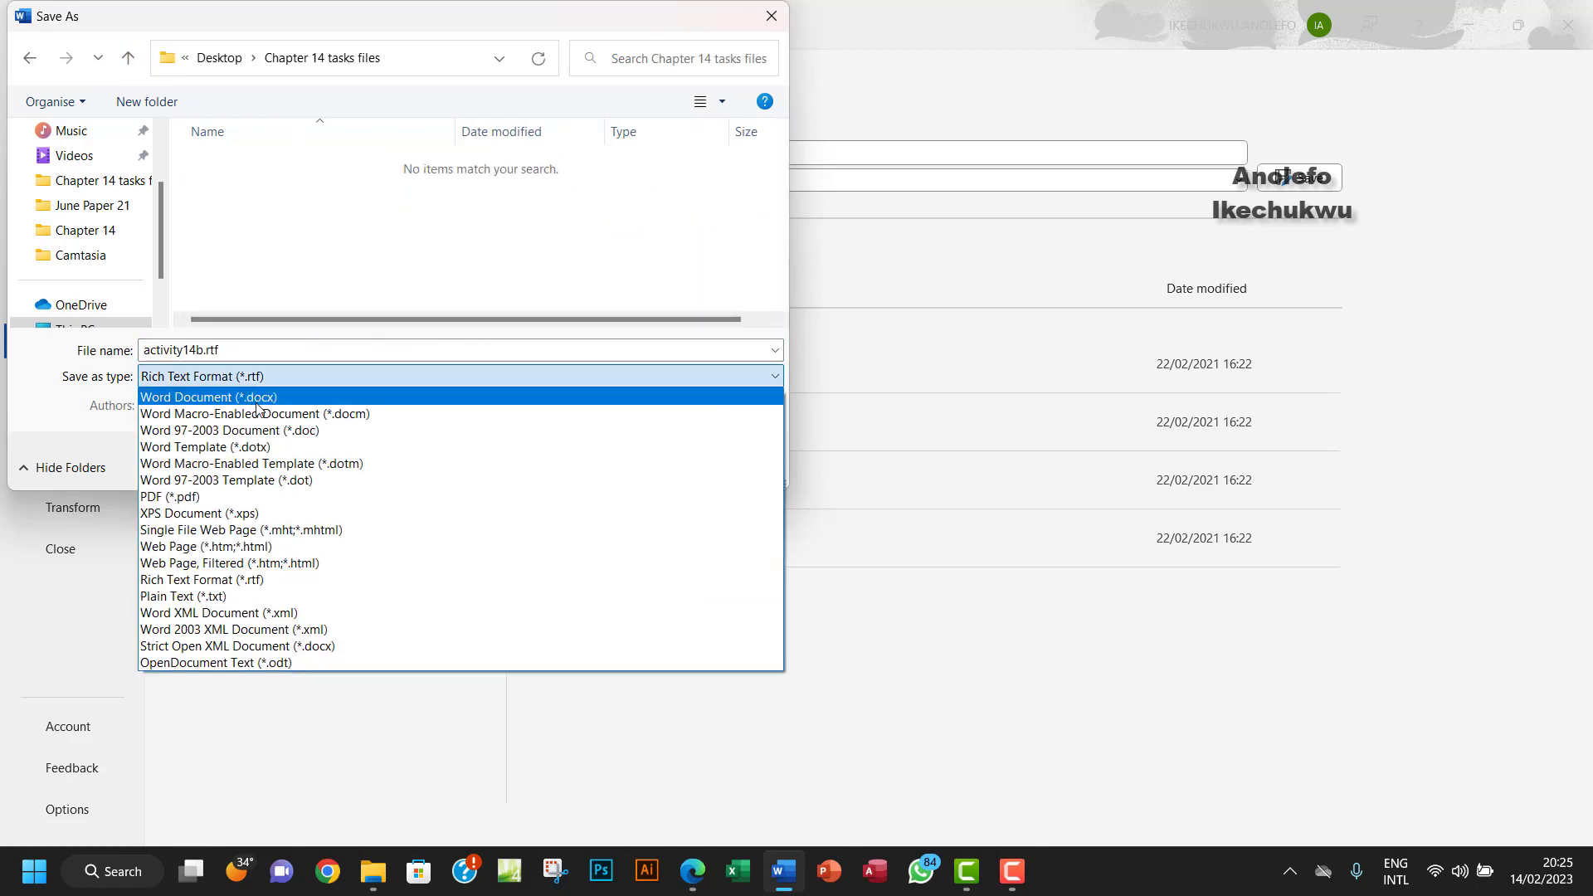
click(244, 398)
double_click(203, 349)
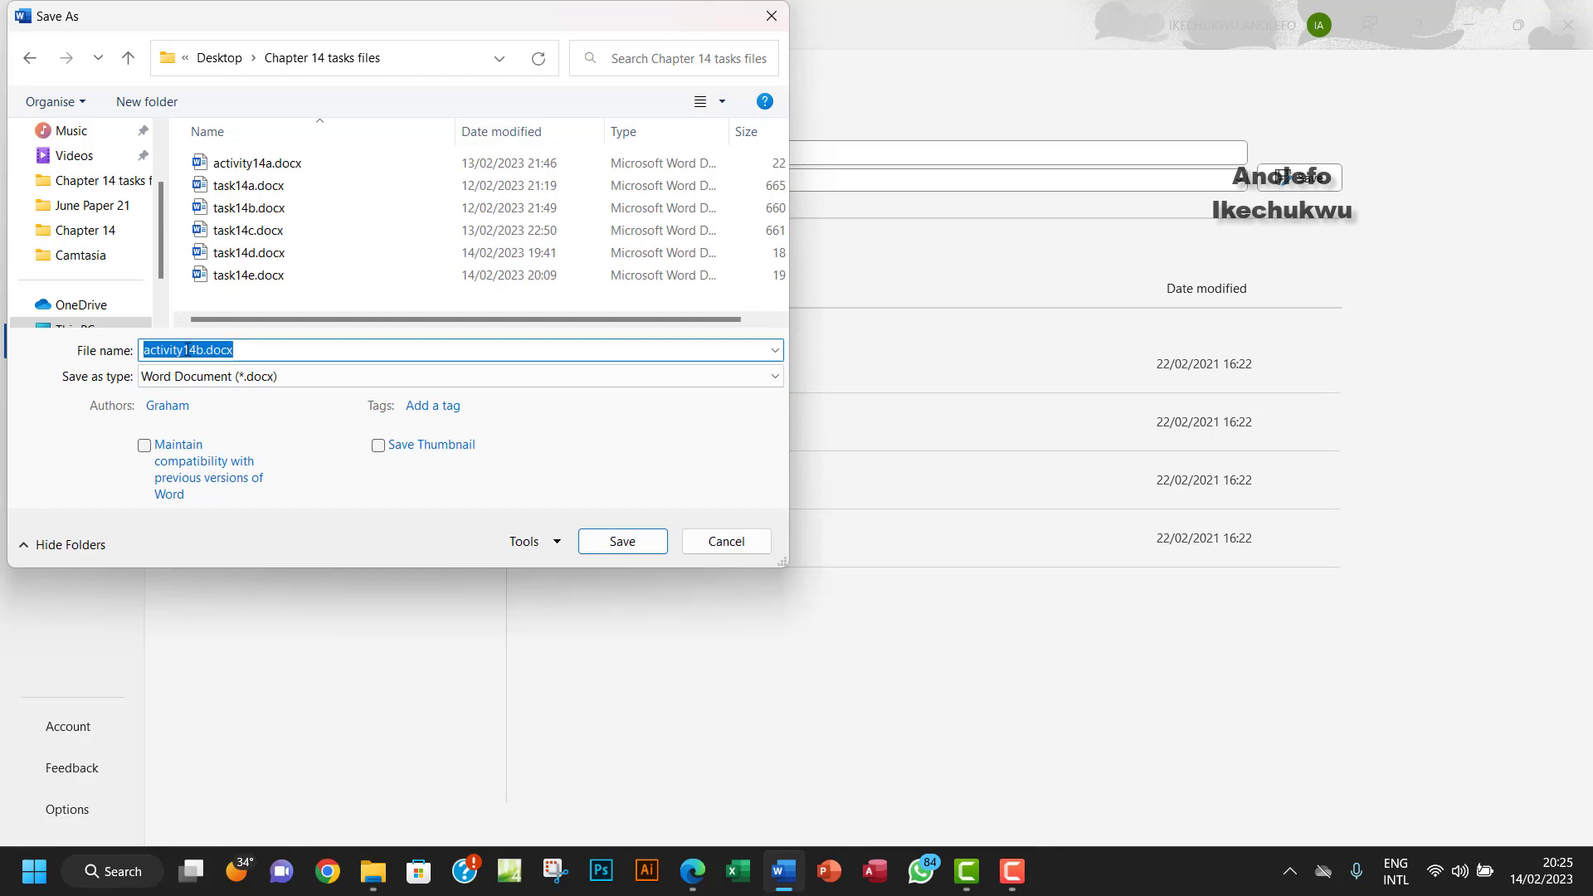
click(195, 350)
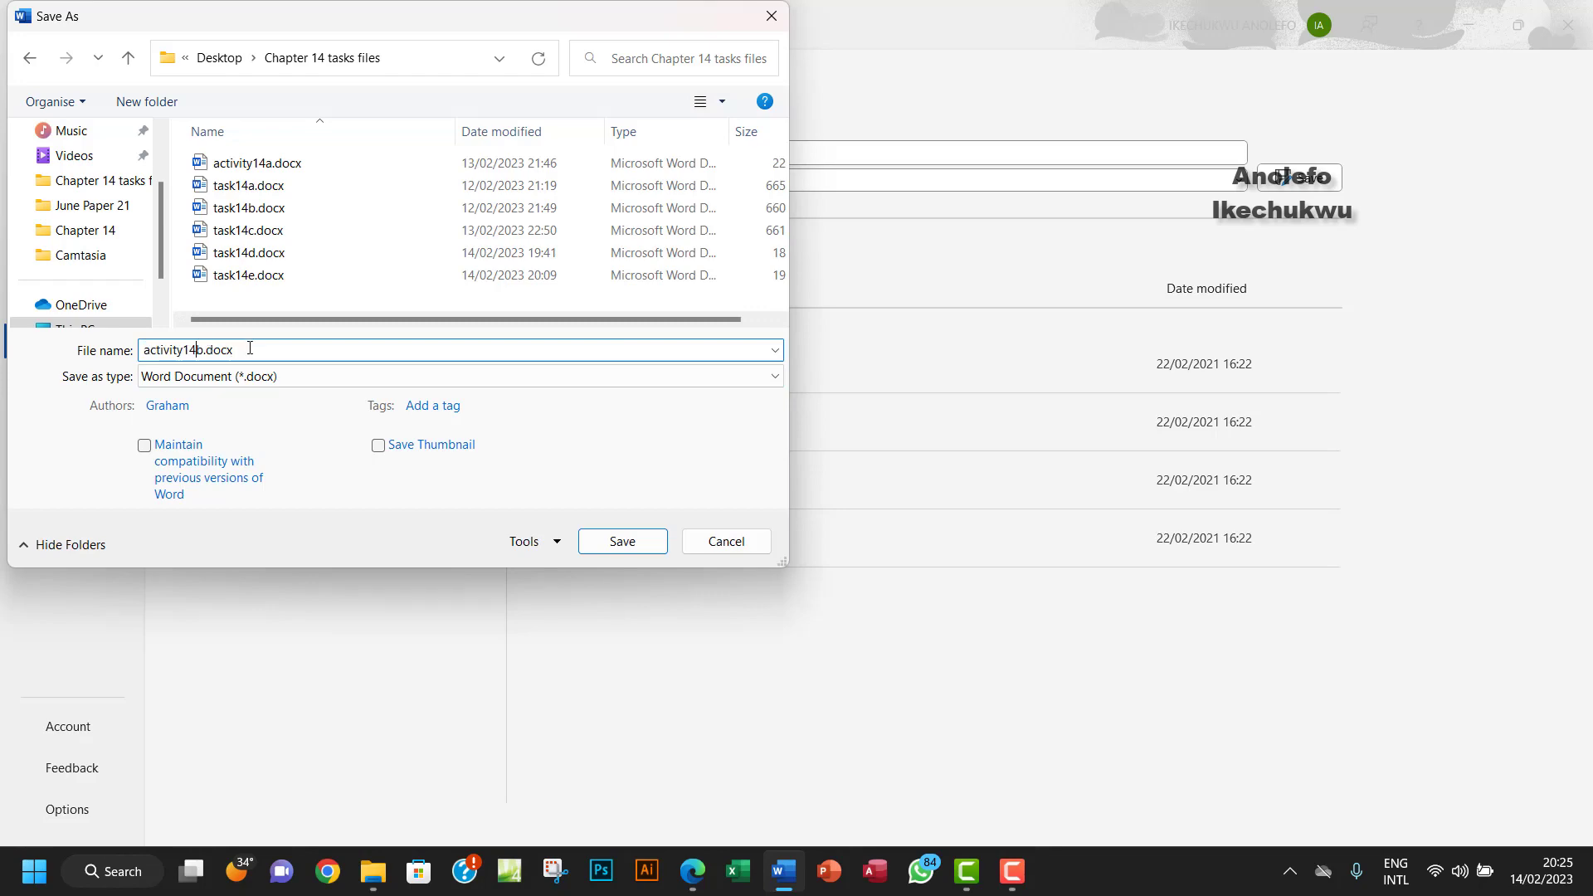
click(624, 544)
click(855, 479)
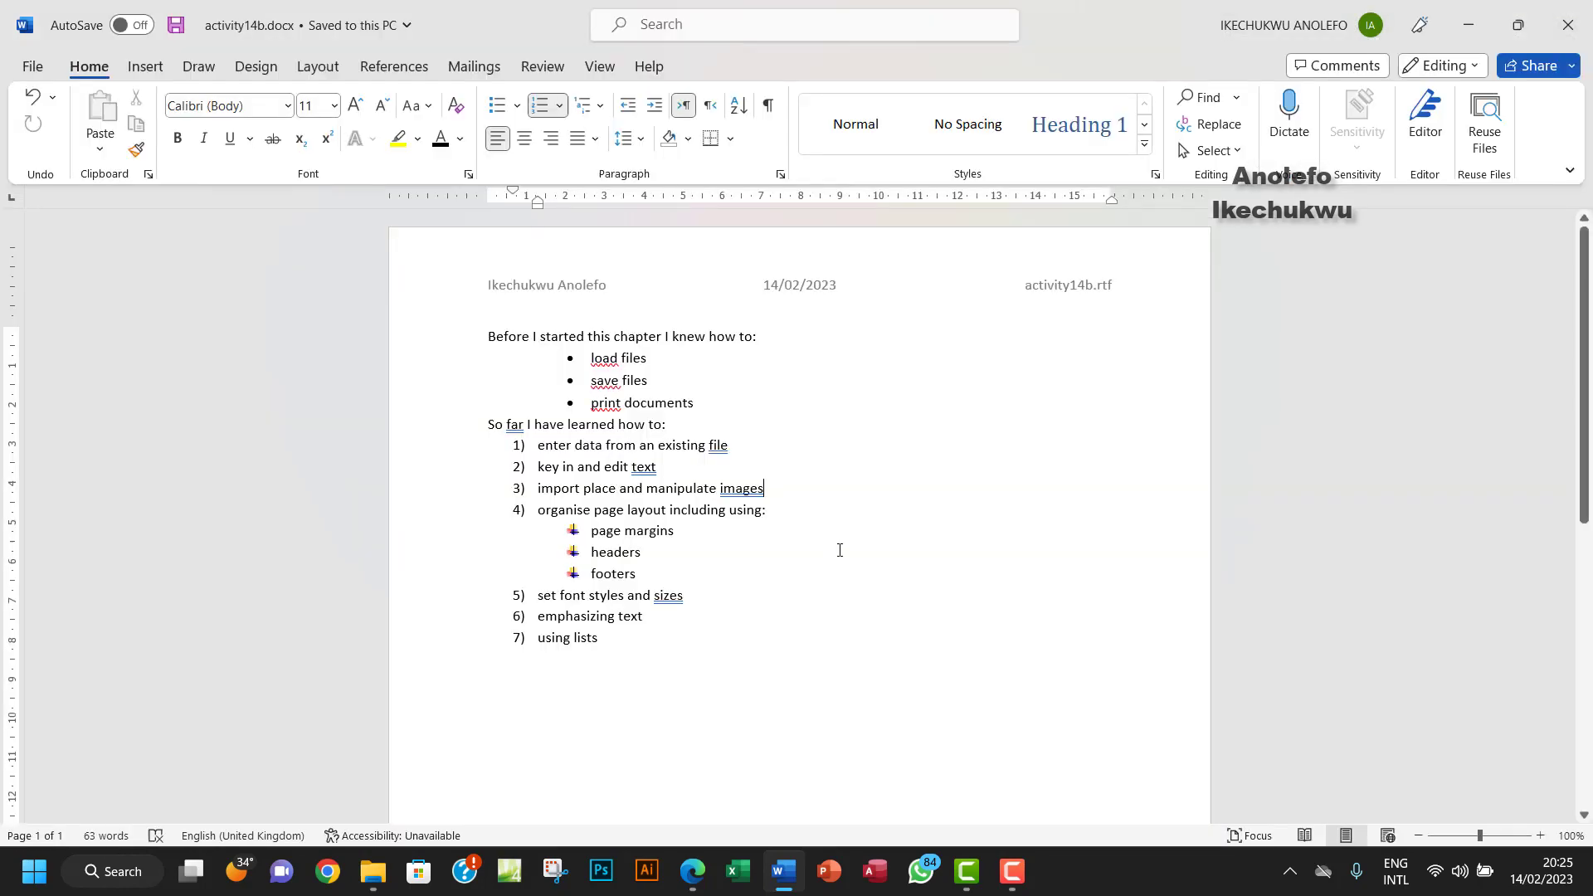